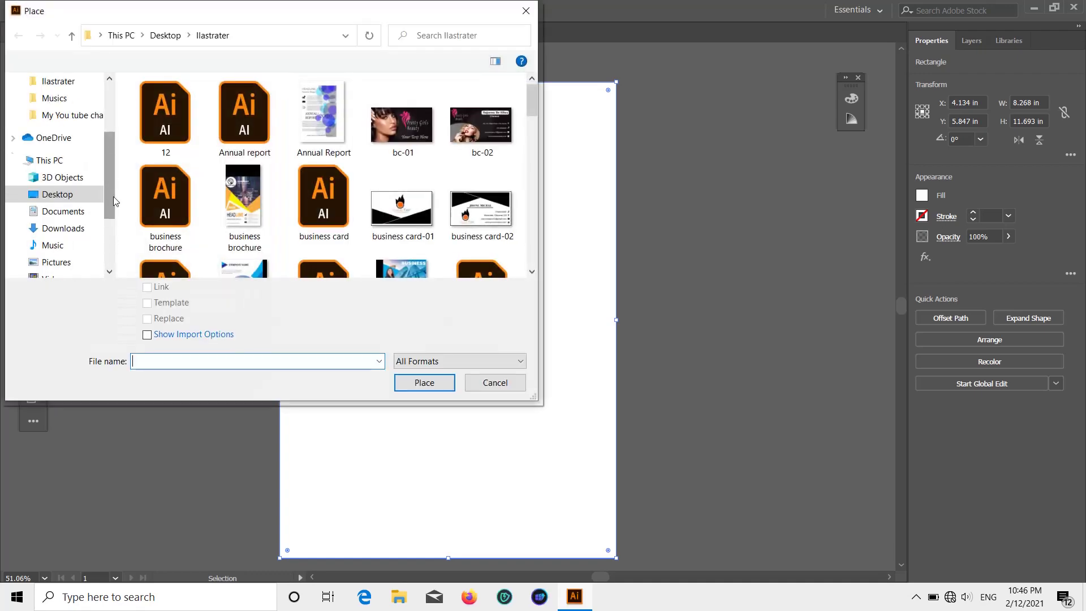
- Place the 5616 photo from the Desktop onto the artboard at about 5.6 in square
scroll(53, 116, up, 3)
scroll(285, 165, up, 3)
scroll(285, 165, down, 1)
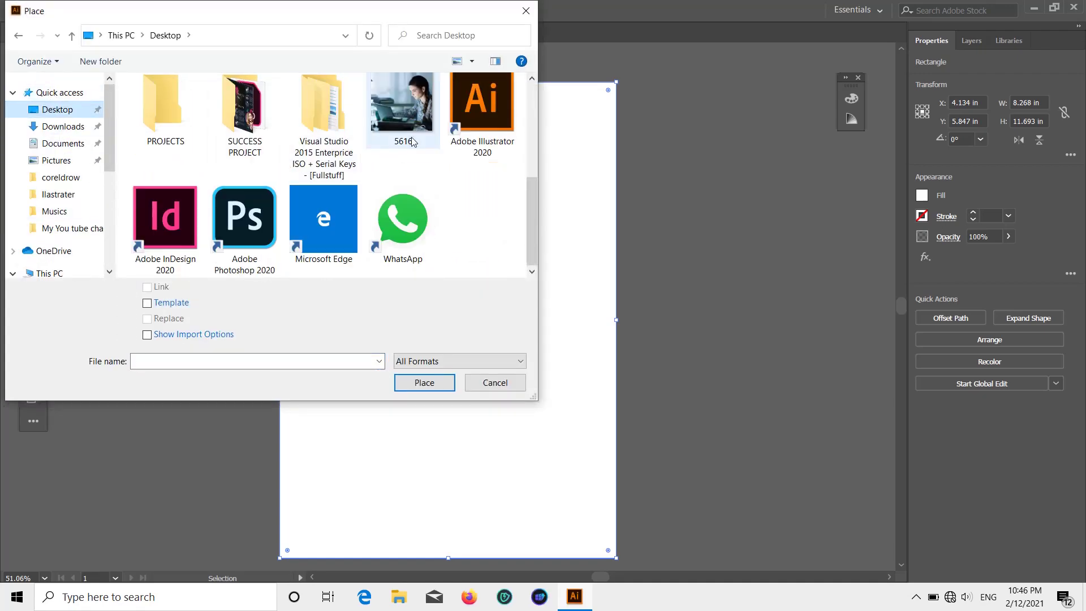
double_click(403, 104)
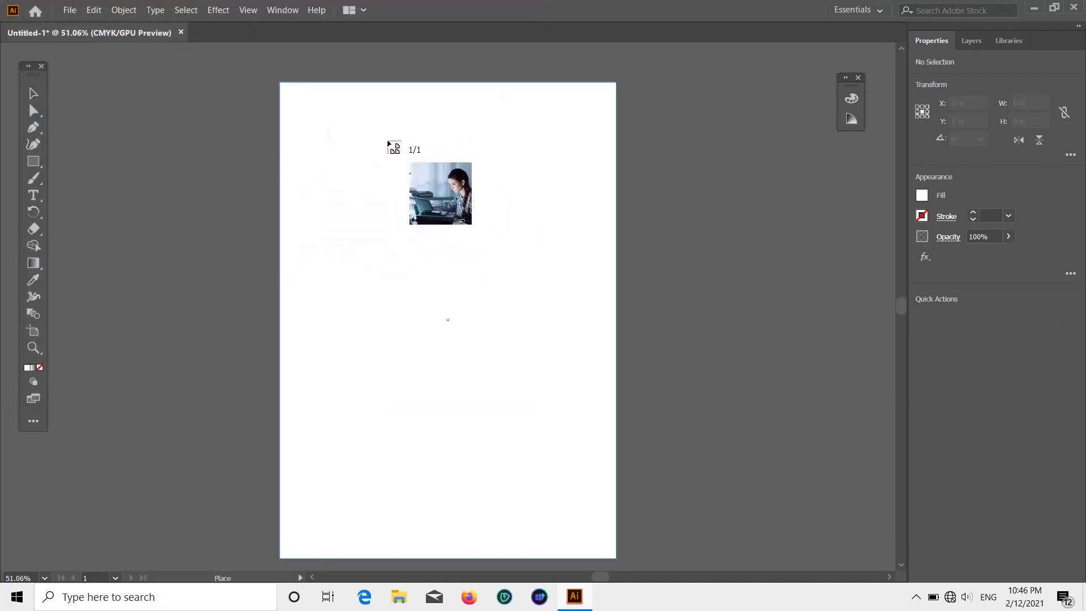
drag(386, 137, 751, 370)
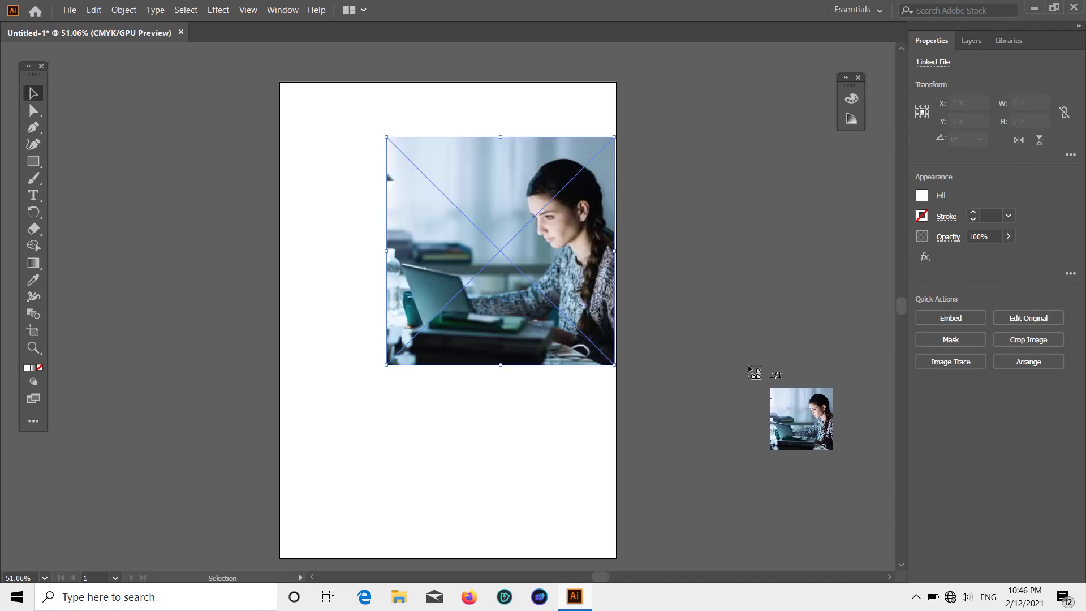
click(124, 148)
drag(440, 234, 441, 234)
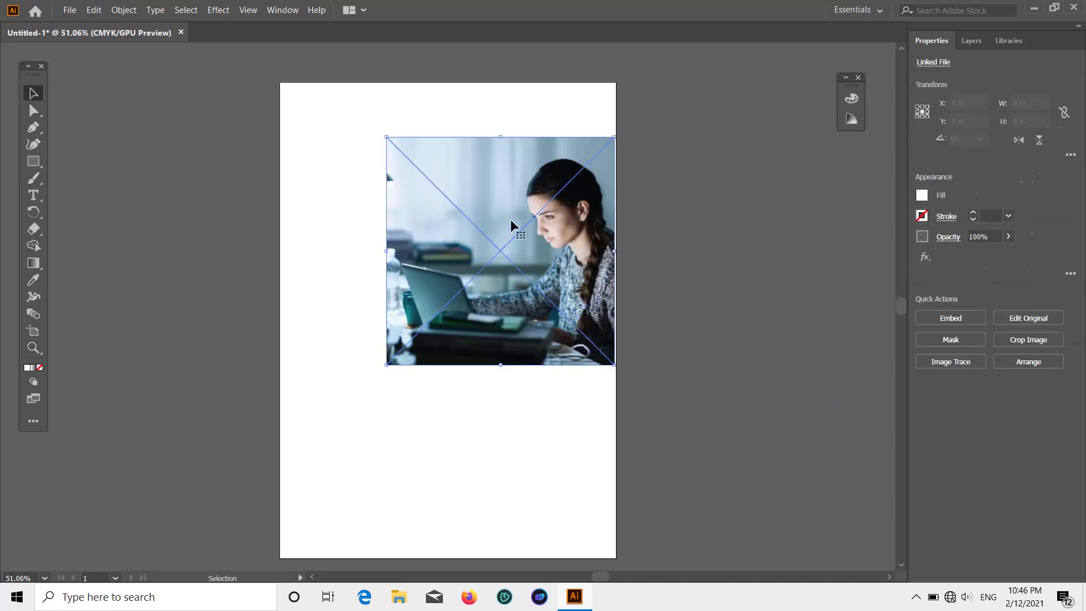
- Nudge the placed photo so its right edge lines up with the artboard's right edge
click(620, 246)
click(606, 259)
scroll(607, 260, up, 3)
drag(607, 259, 614, 274)
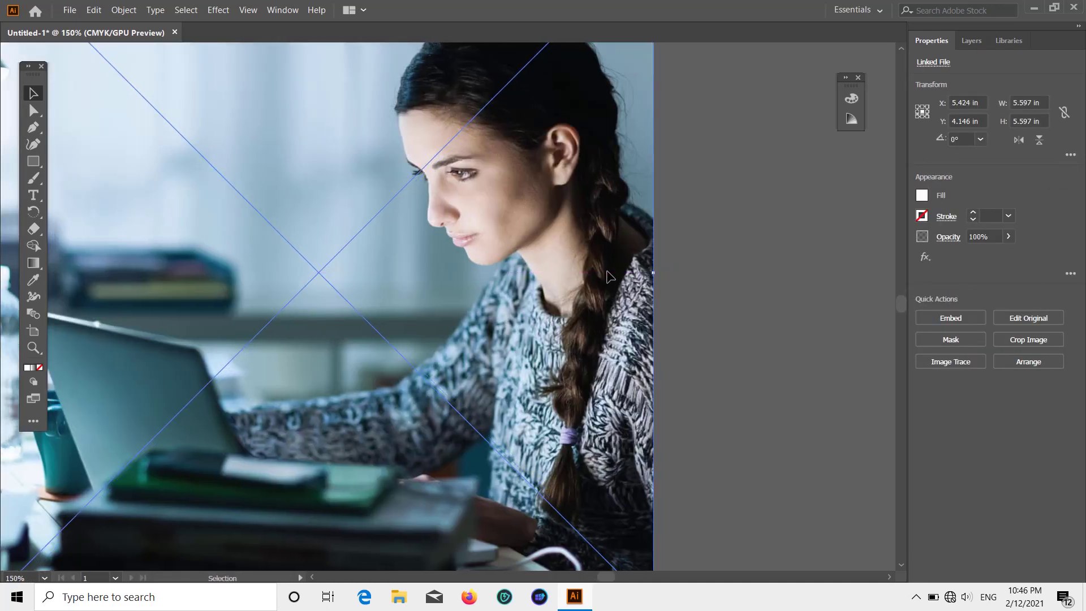
scroll(667, 287, down, 2)
click(693, 268)
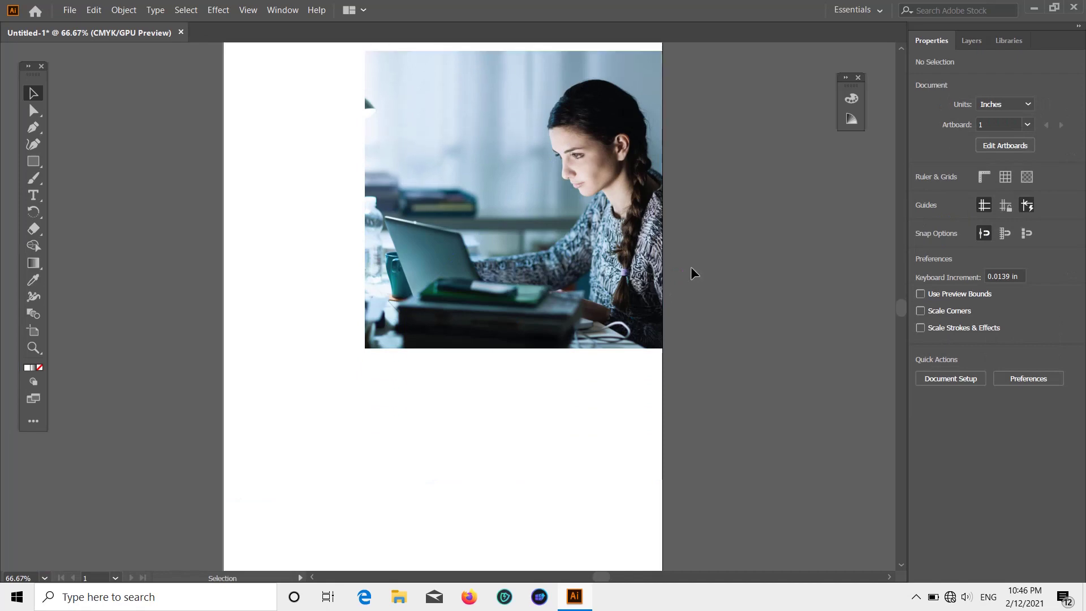
- Scale the photo down proportionally to about 4.83 in square, keeping its upper-right corner against the artboard's right edge
scroll(680, 298, down, 11)
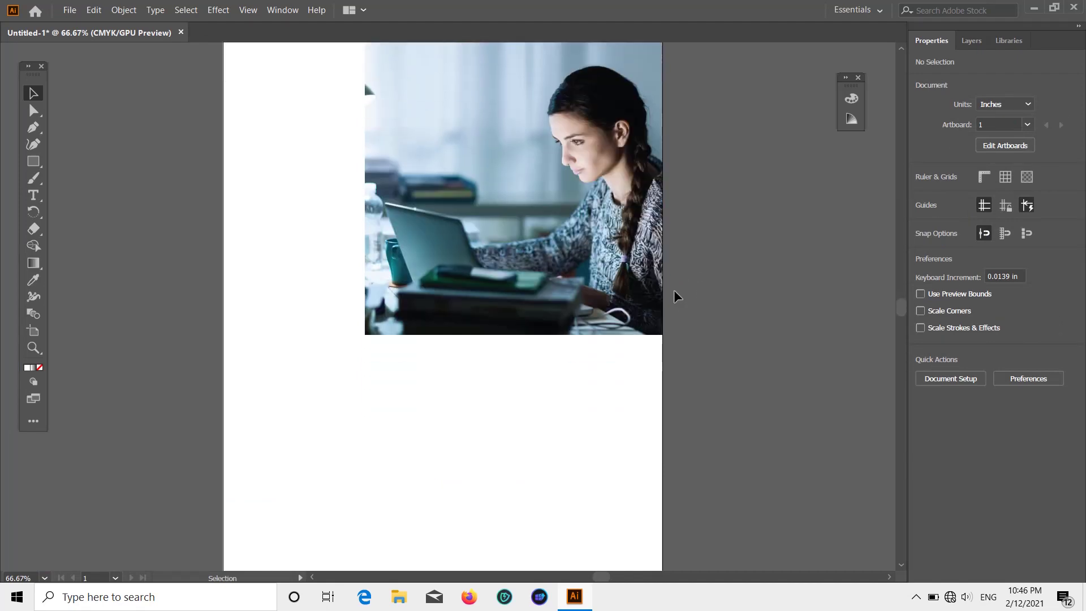
scroll(665, 283, up, 9)
scroll(664, 283, up, 4)
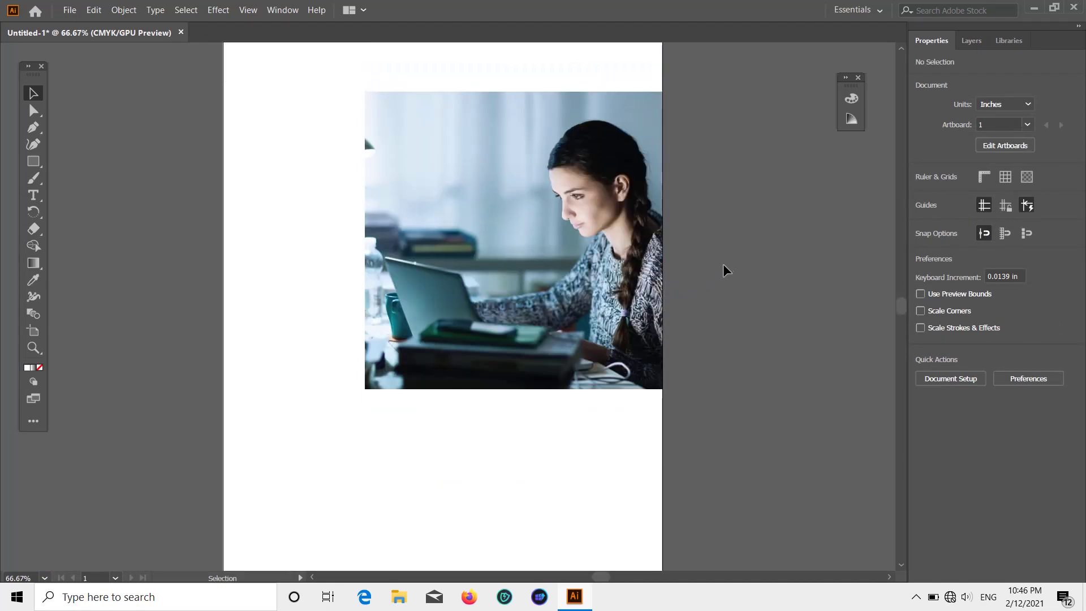
scroll(700, 304, down, 3)
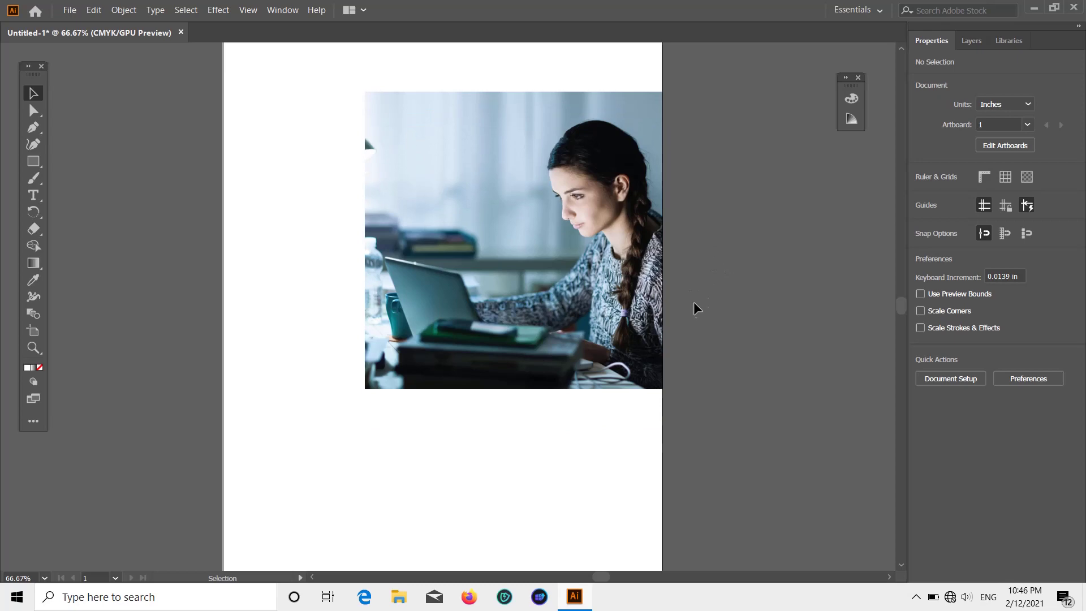
click(560, 254)
scroll(549, 266, up, 2)
drag(538, 285, 538, 292)
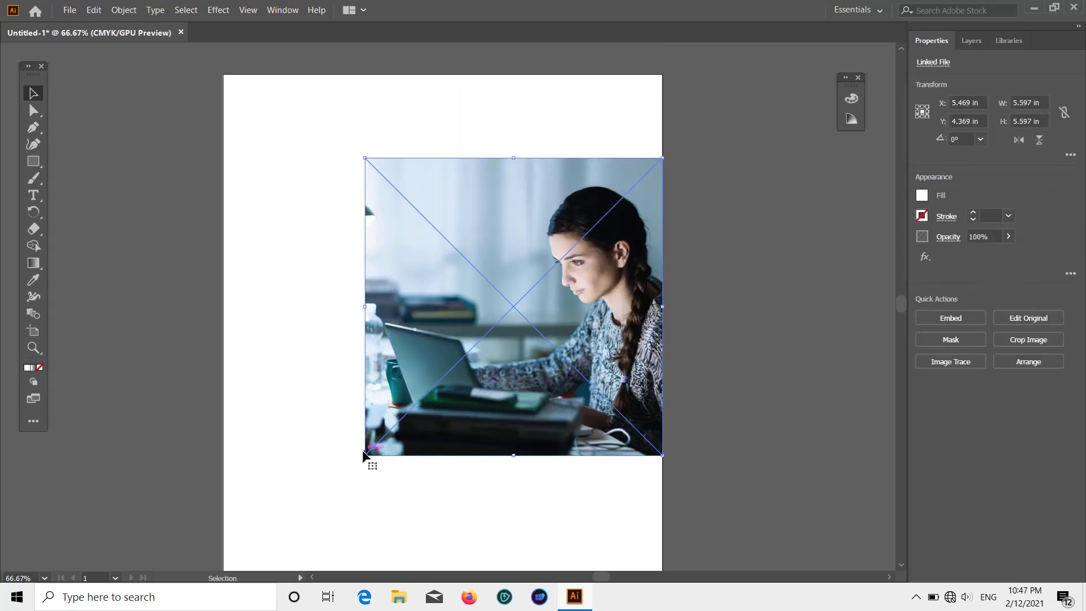
drag(364, 456, 406, 415)
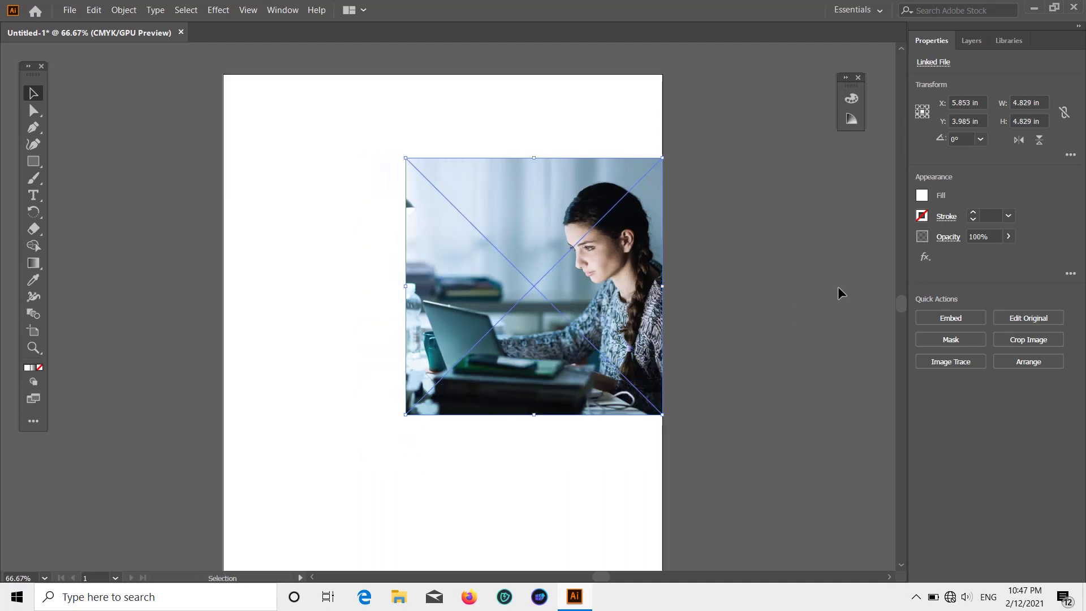
click(738, 300)
- Draw a full-width rectangle about 1.2 in tall along the artboard's bottom edge and fill it dark blue
scroll(731, 301, down, 5)
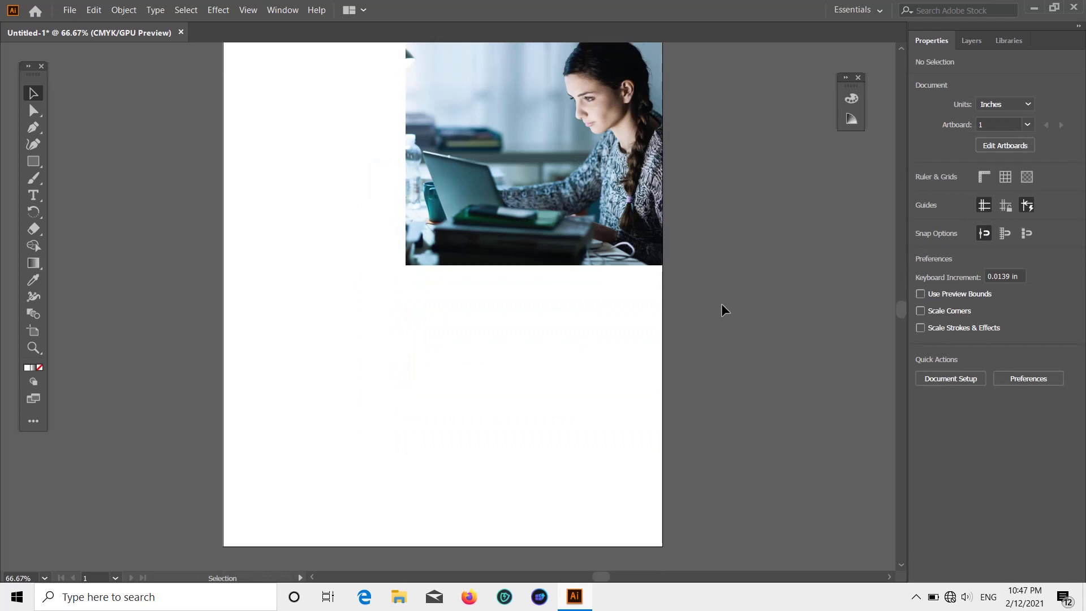
scroll(721, 306, down, 2)
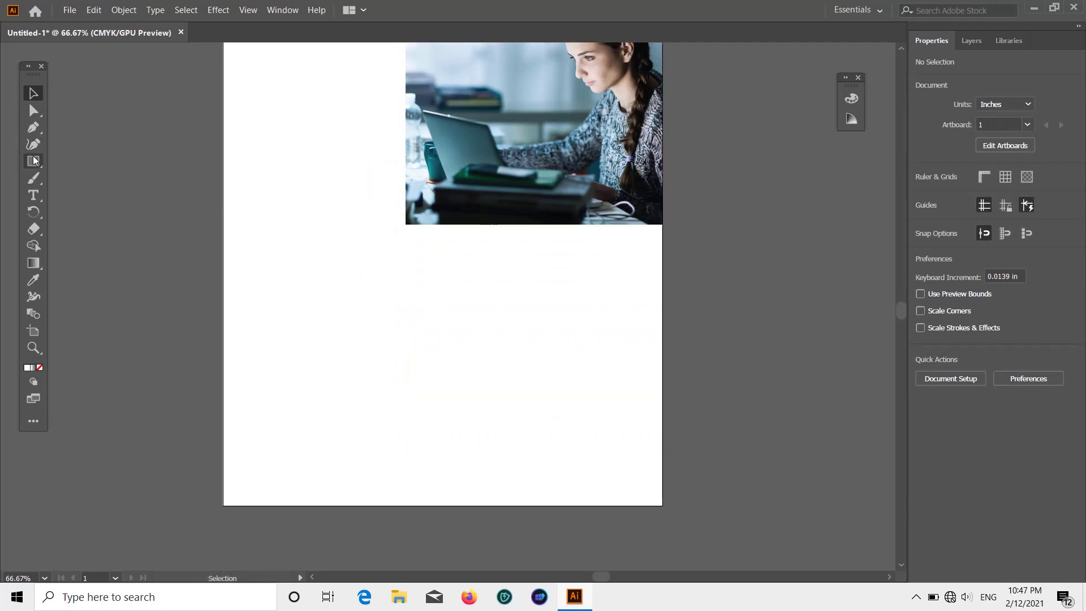
click(33, 160)
scroll(150, 242, down, 3)
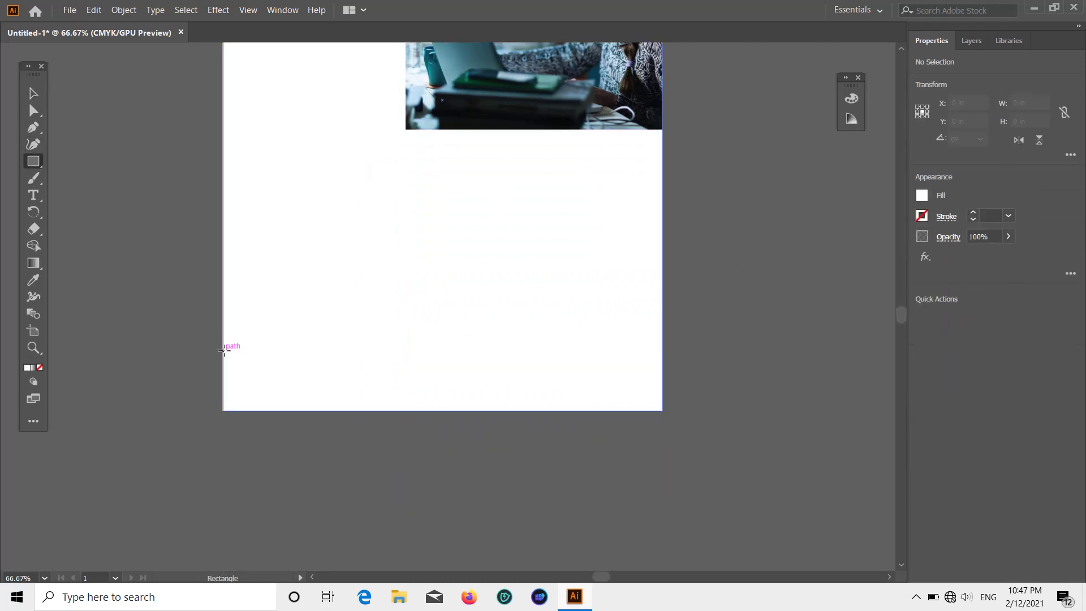
drag(222, 347, 662, 412)
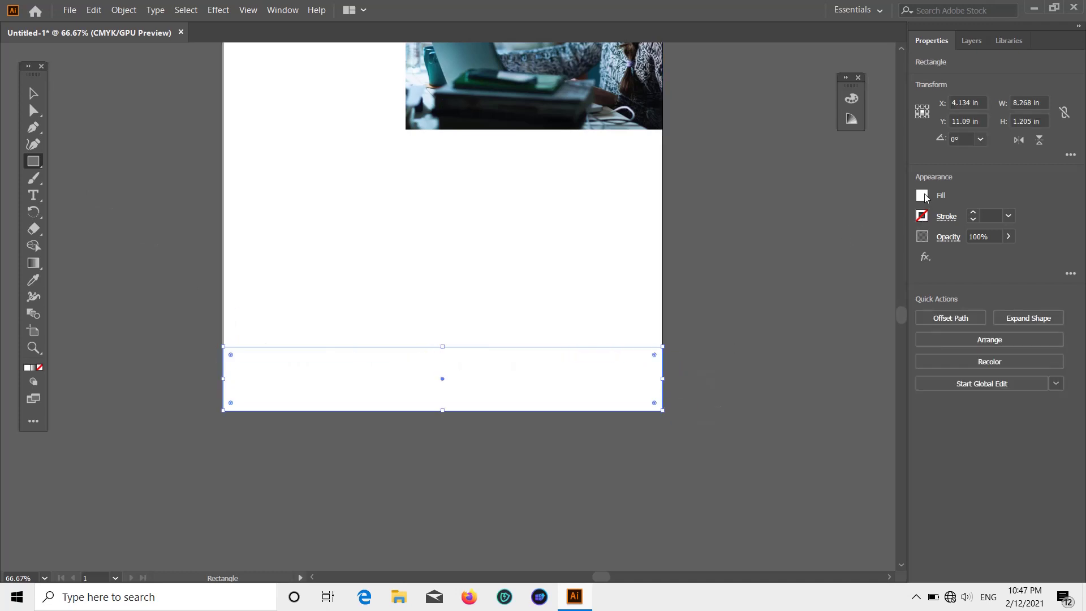
click(923, 197)
click(882, 261)
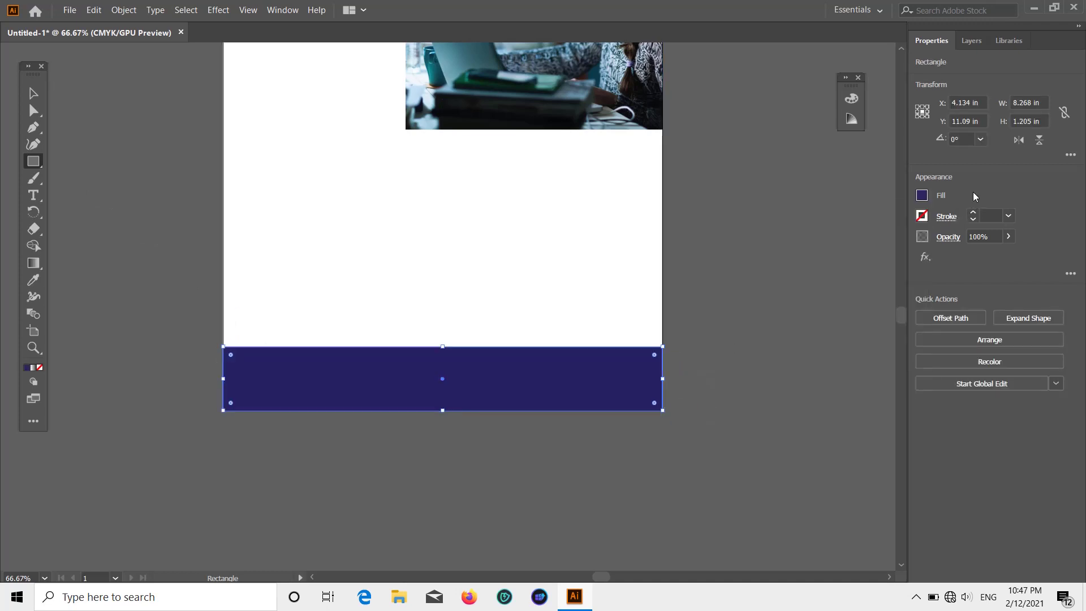
- Draw a right triangle about 1.4 in wide and 3.1 in tall with the Pen tool in the artboard's lower-right corner
scroll(402, 154, up, 2)
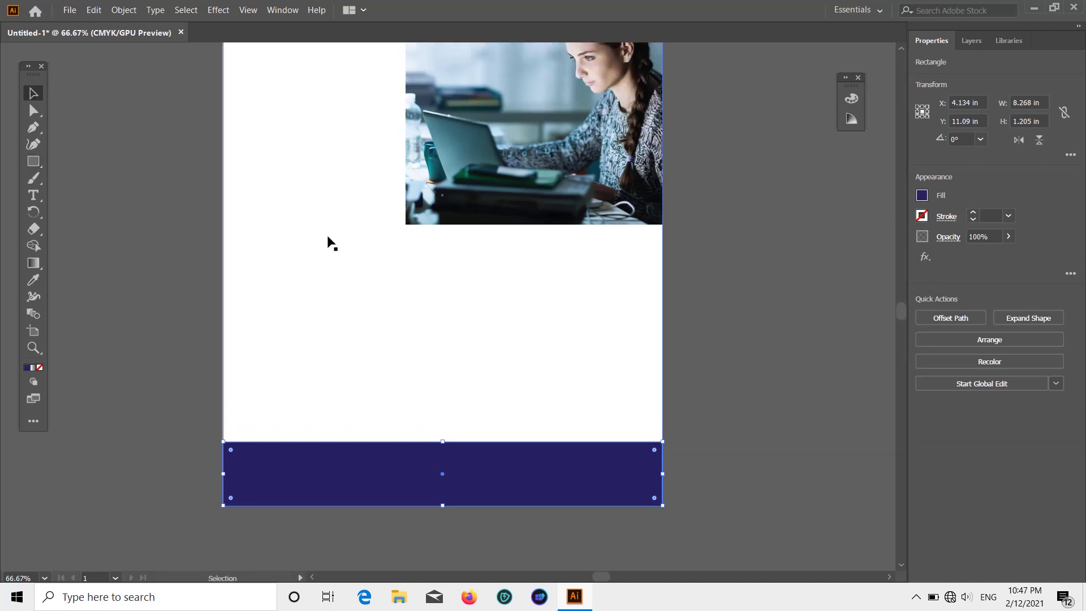
click(36, 130)
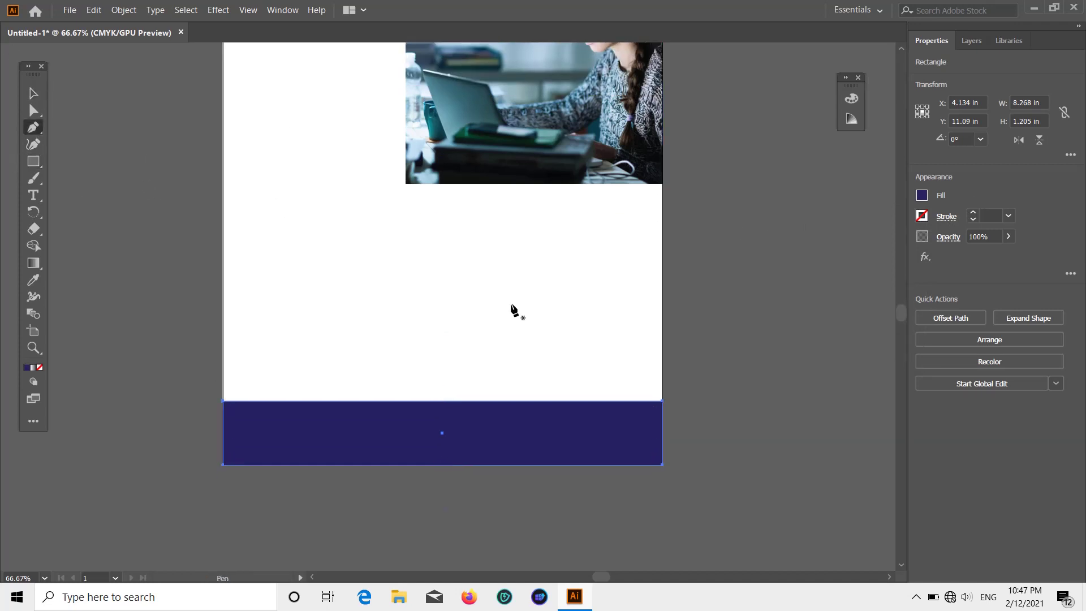
scroll(511, 310, down, 2)
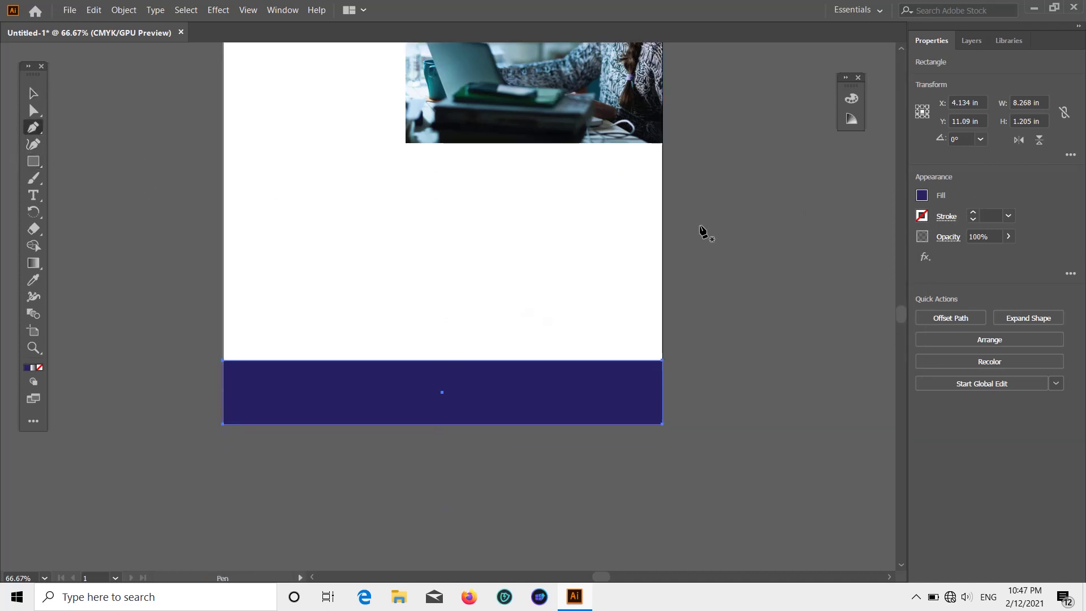
click(662, 258)
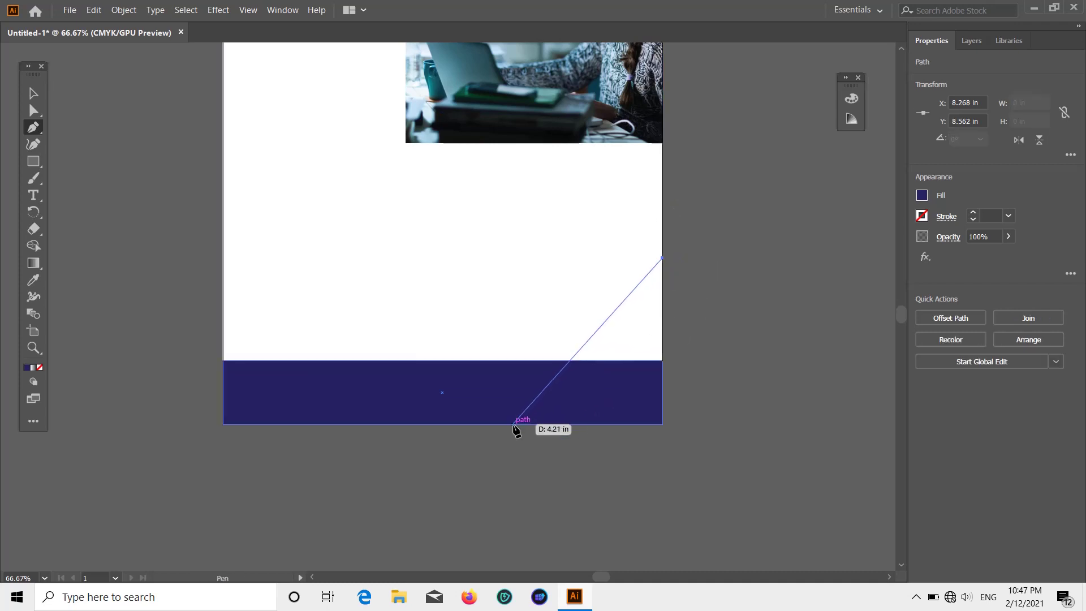
click(589, 424)
click(662, 424)
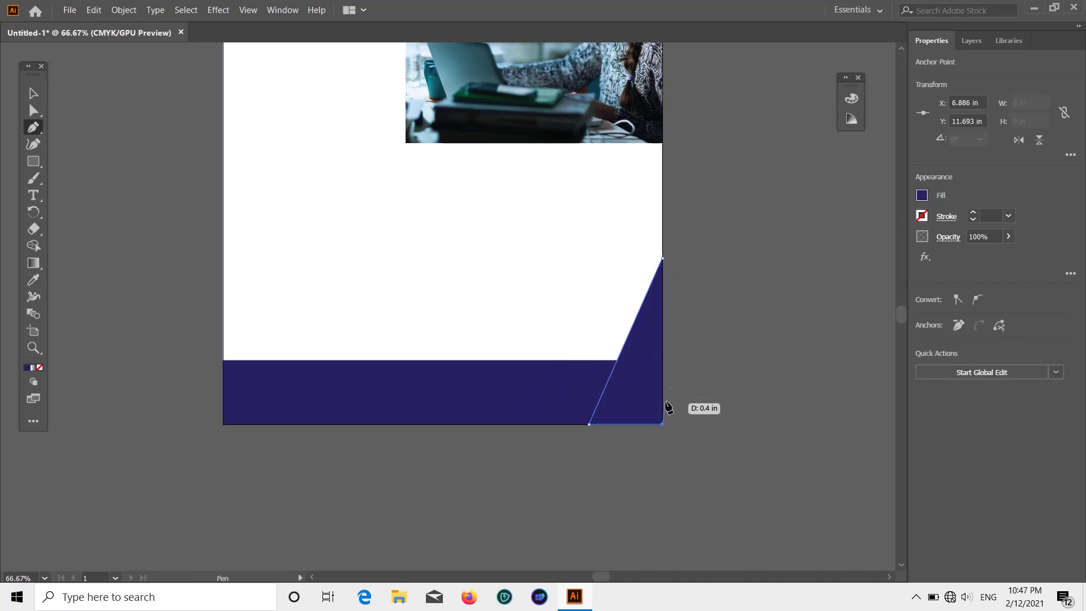
click(662, 259)
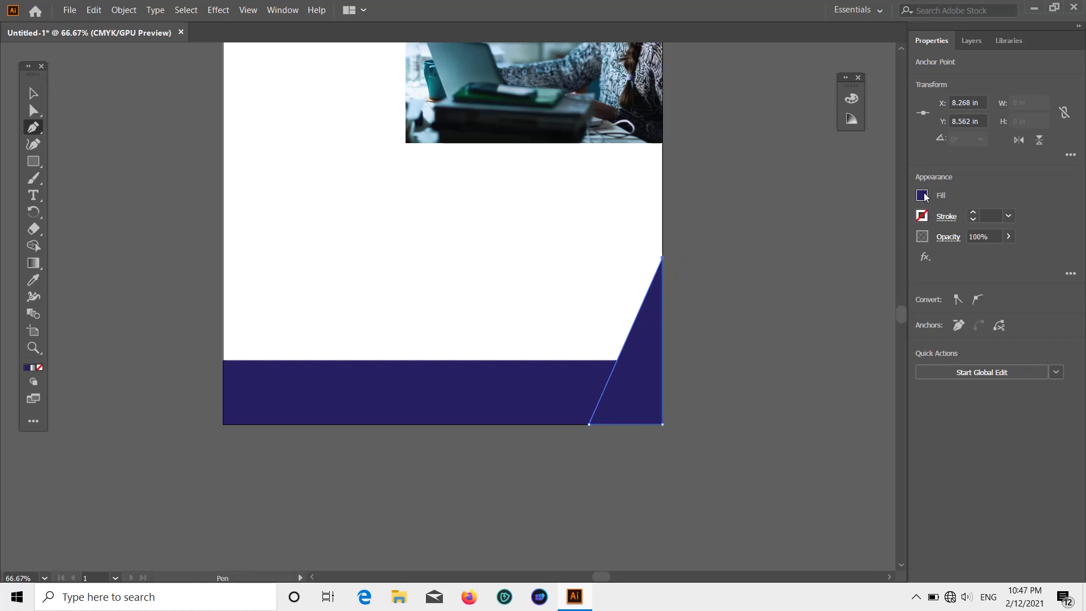
- Fill the corner triangle with light blue and deselect it
click(921, 195)
click(865, 240)
click(1001, 191)
scroll(848, 271, up, 2)
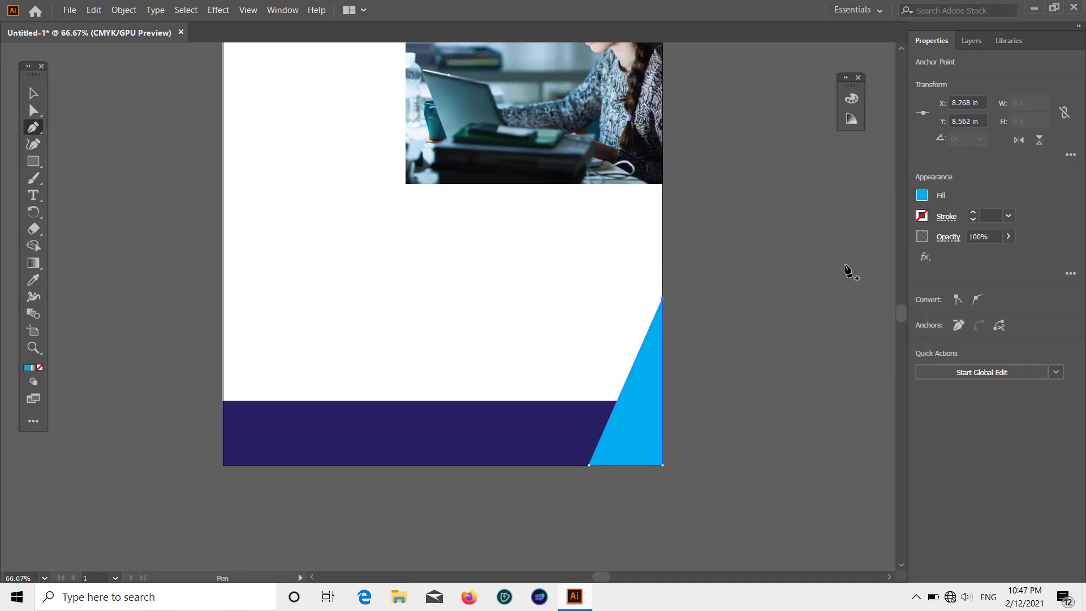
click(32, 92)
click(762, 403)
- Pen a slanted band about 1.1 in wide from the artboard's top edge to the photo's lower-left corner, adding an anchor midway along its left side
scroll(762, 403, up, 5)
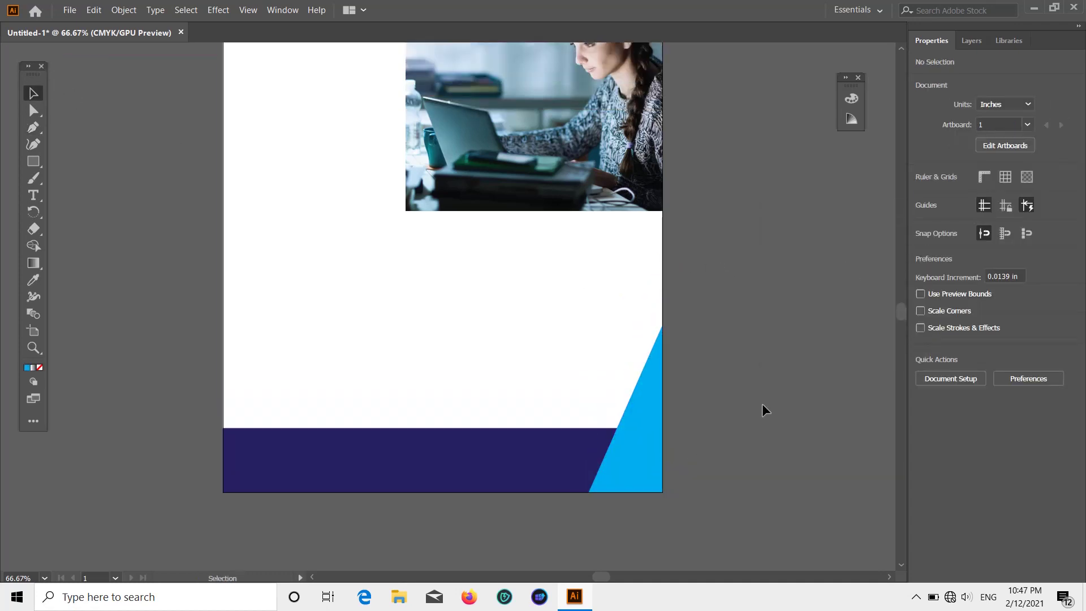
scroll(762, 402, up, 3)
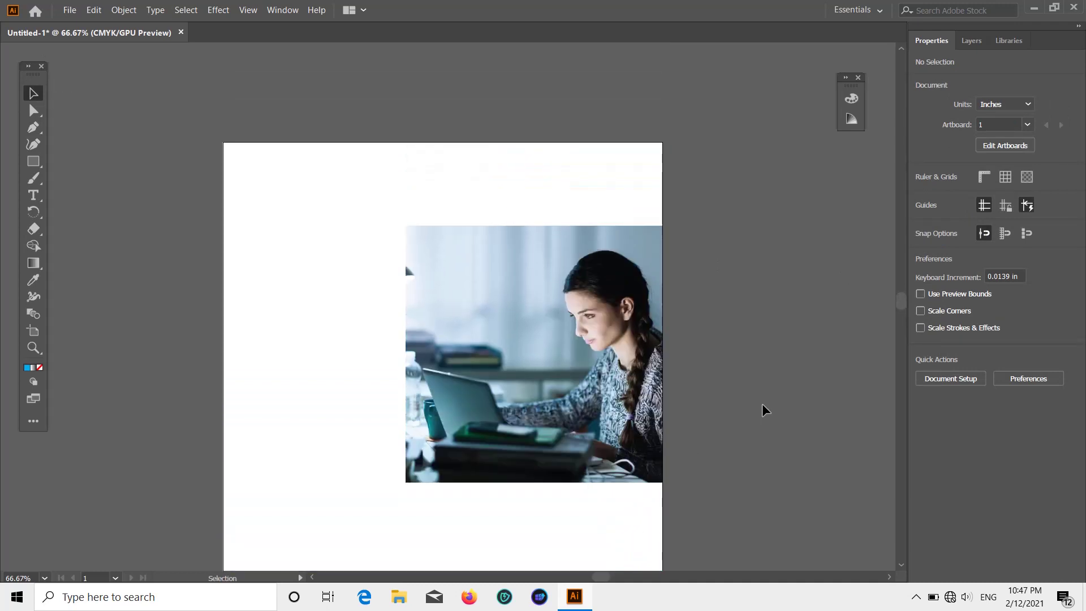
scroll(473, 347, down, 2)
scroll(439, 294, up, 1)
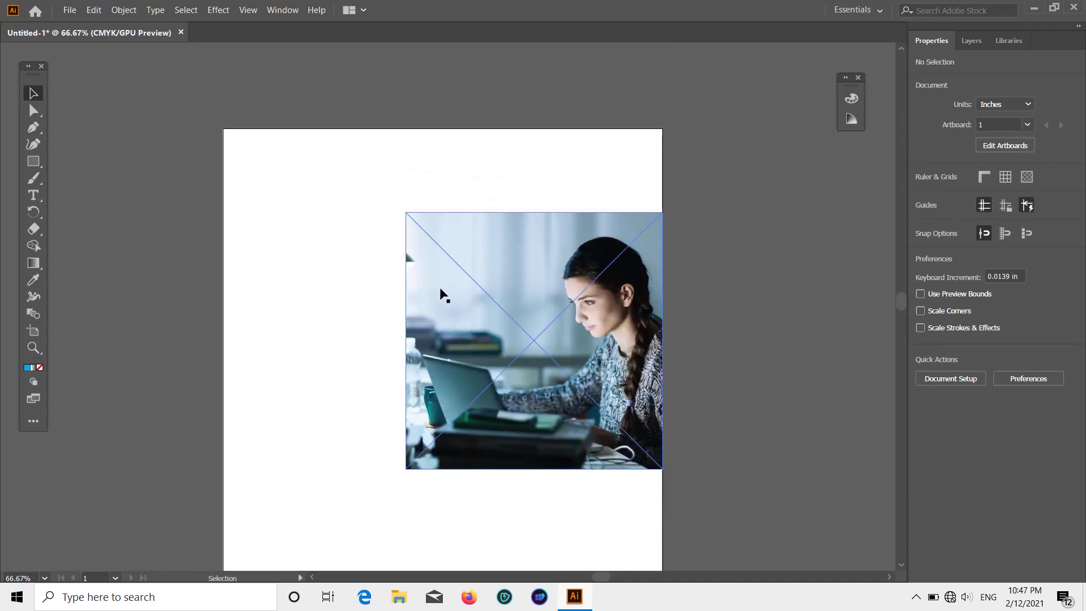
scroll(378, 240, down, 1)
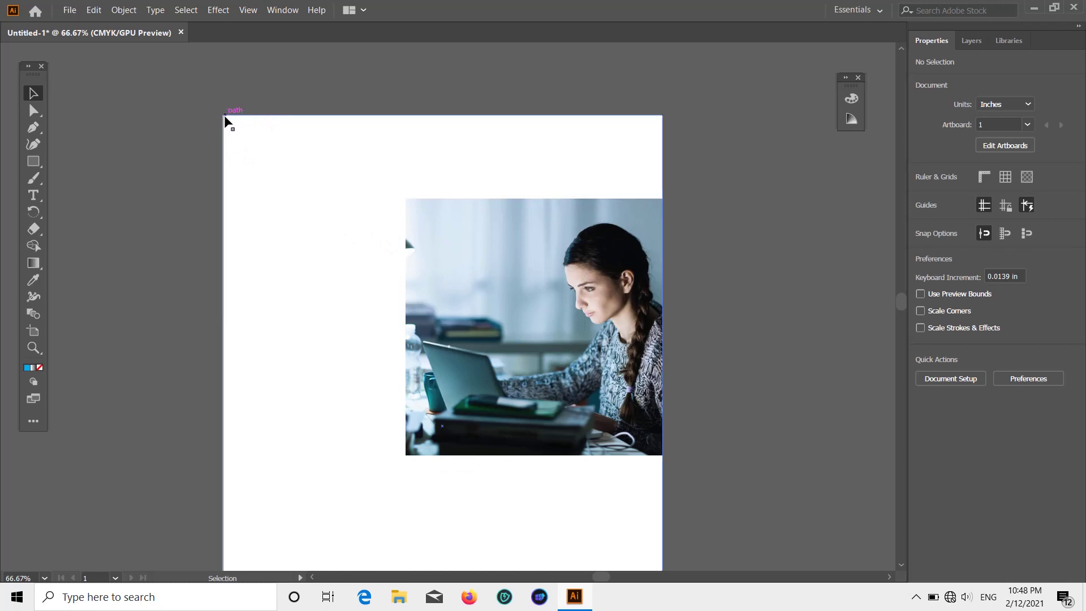
click(31, 130)
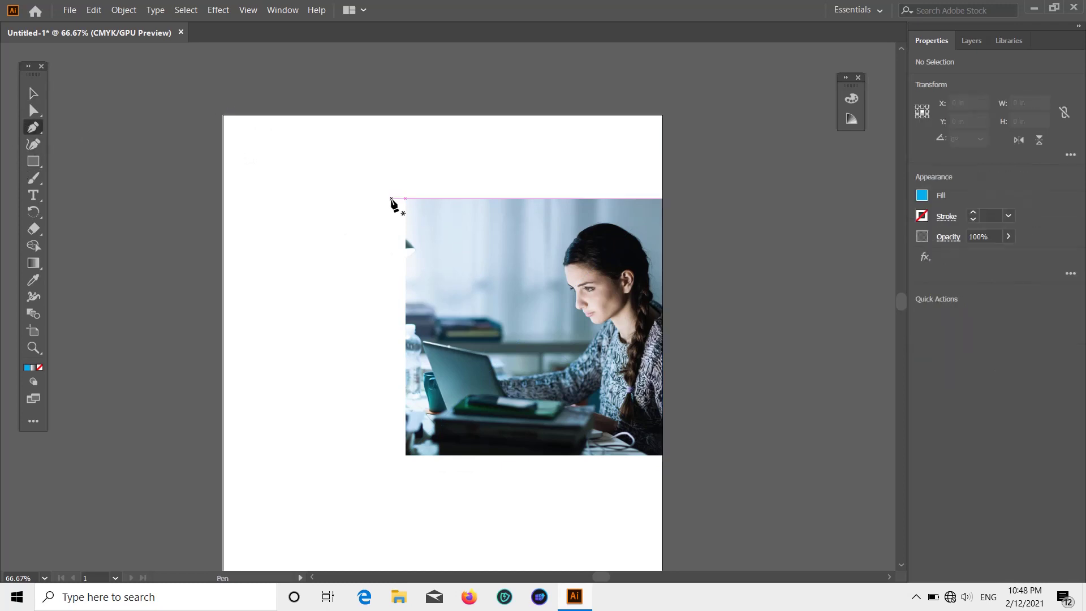
scroll(473, 171, down, 1)
scroll(474, 175, down, 2)
scroll(475, 174, up, 1)
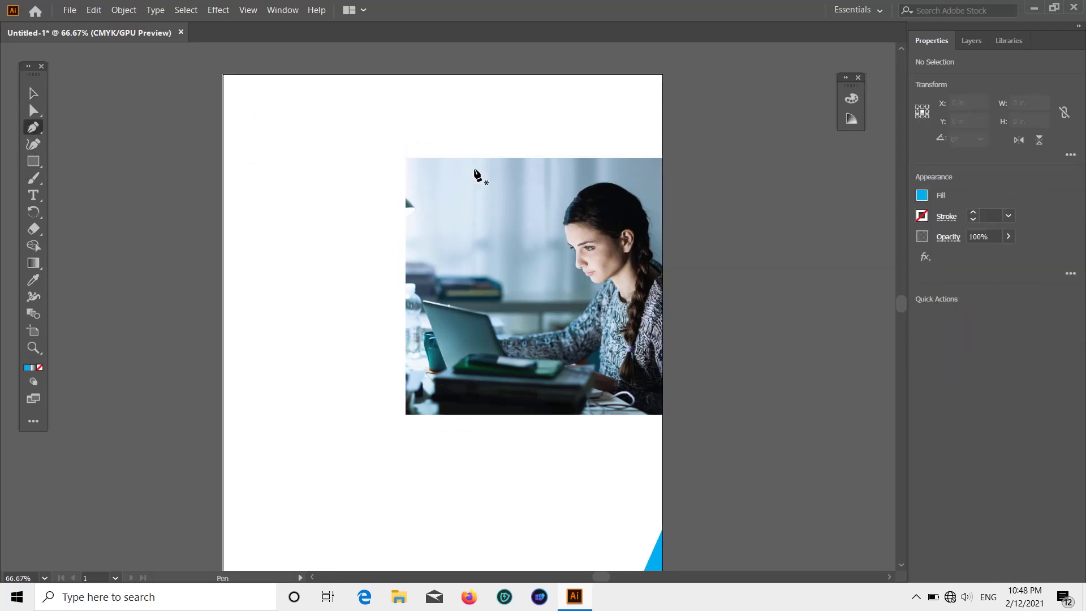
scroll(474, 171, down, 1)
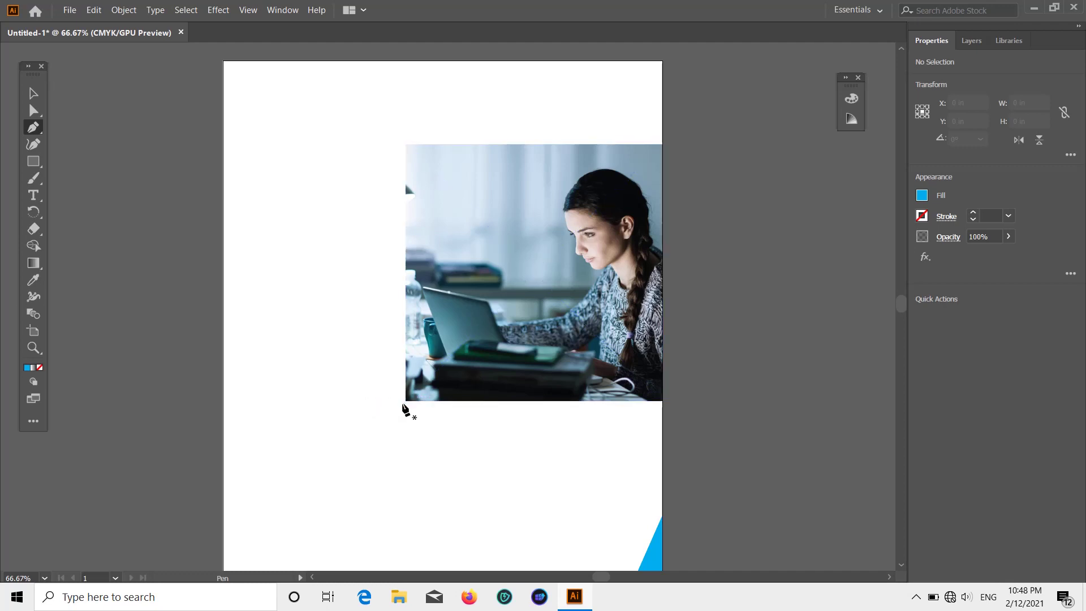
click(405, 400)
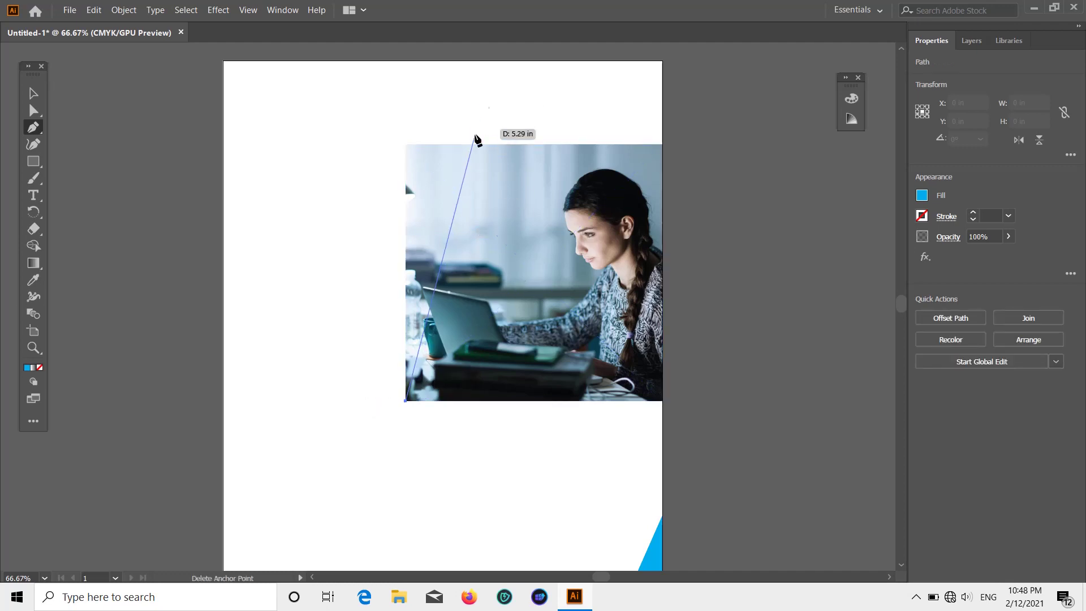
click(492, 61)
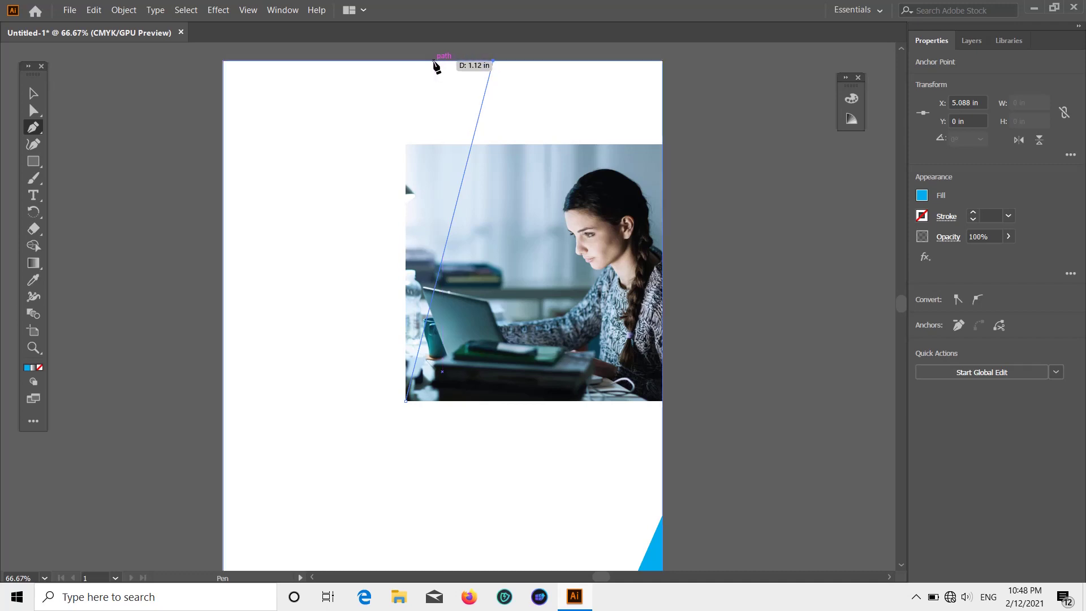
click(433, 61)
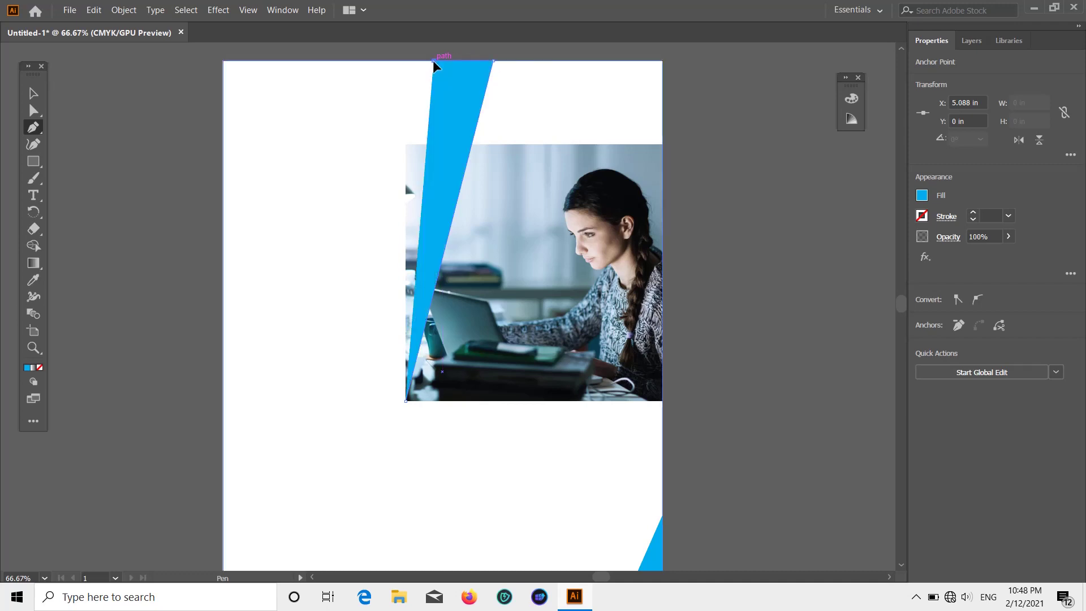
click(347, 401)
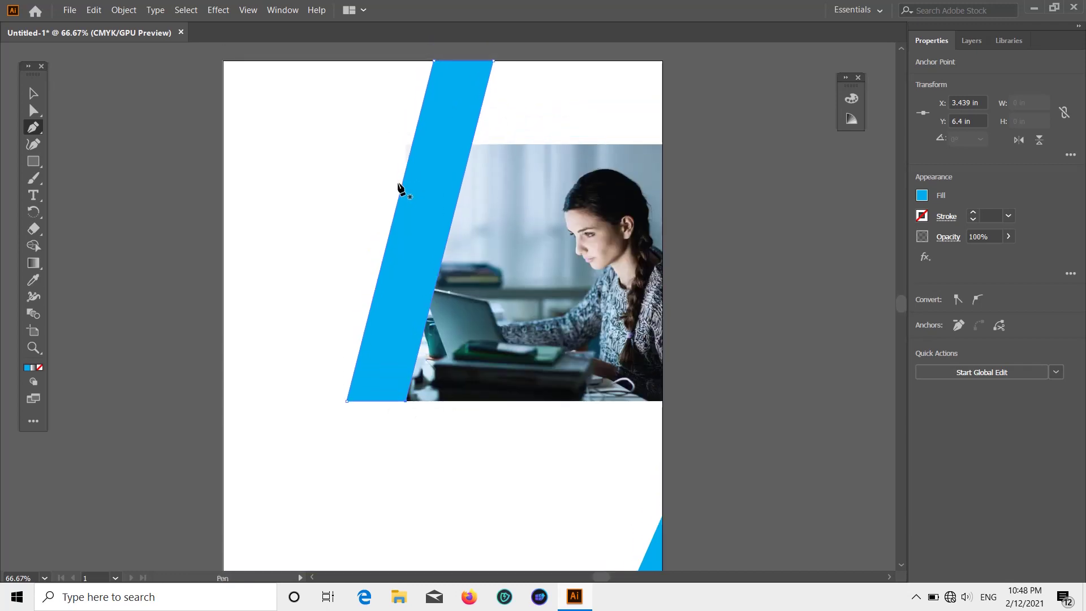
click(390, 231)
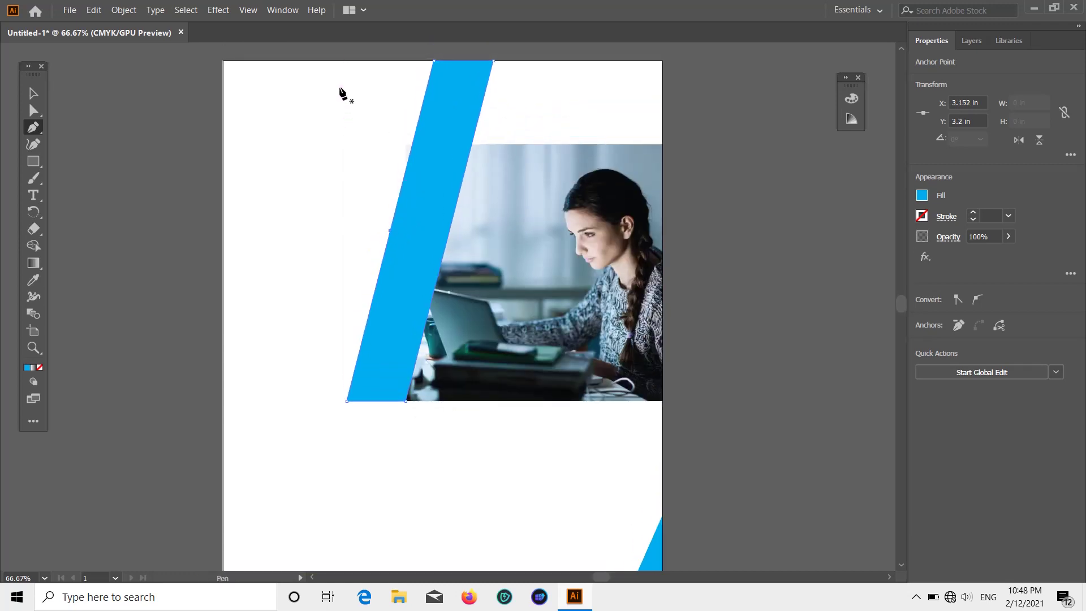
- Pen a downward-pointing triangle about 2.2 in wide and 3.5 in tall from the artboard's top edge along the slanted band's left side
click(317, 60)
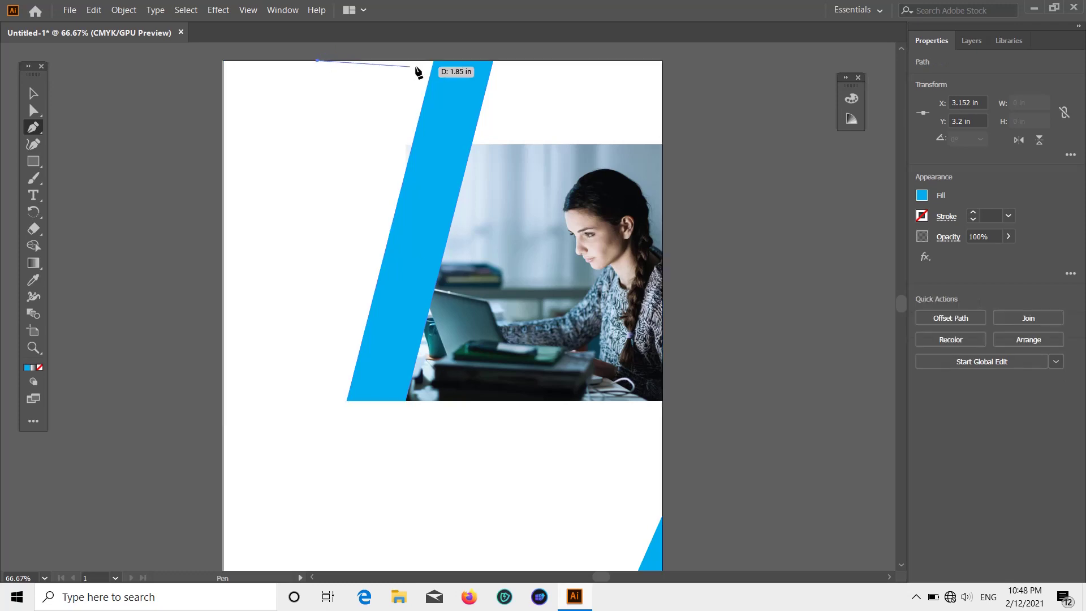
click(434, 61)
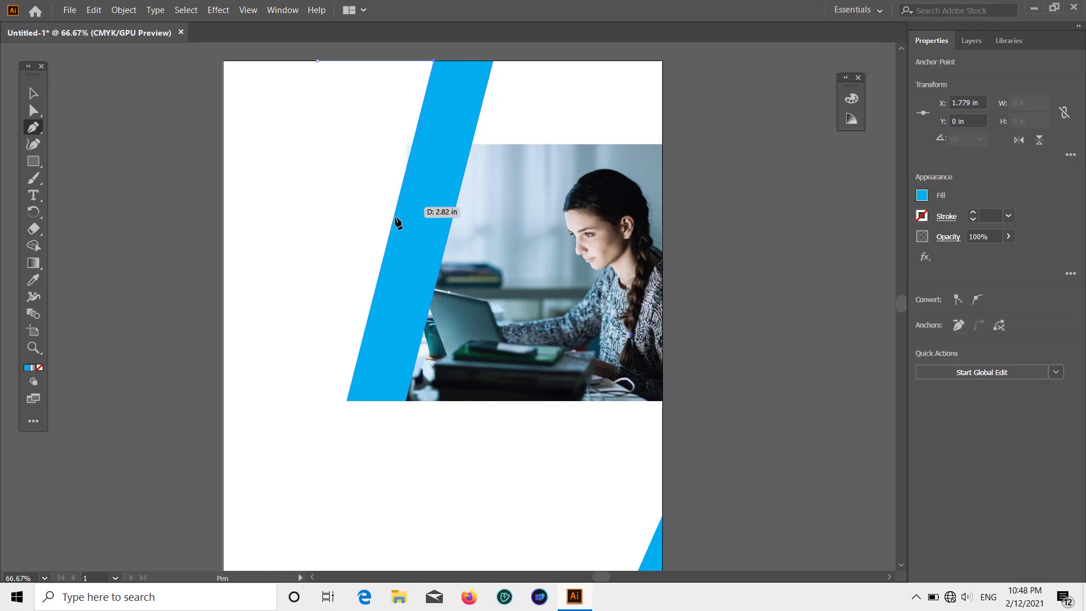
click(386, 247)
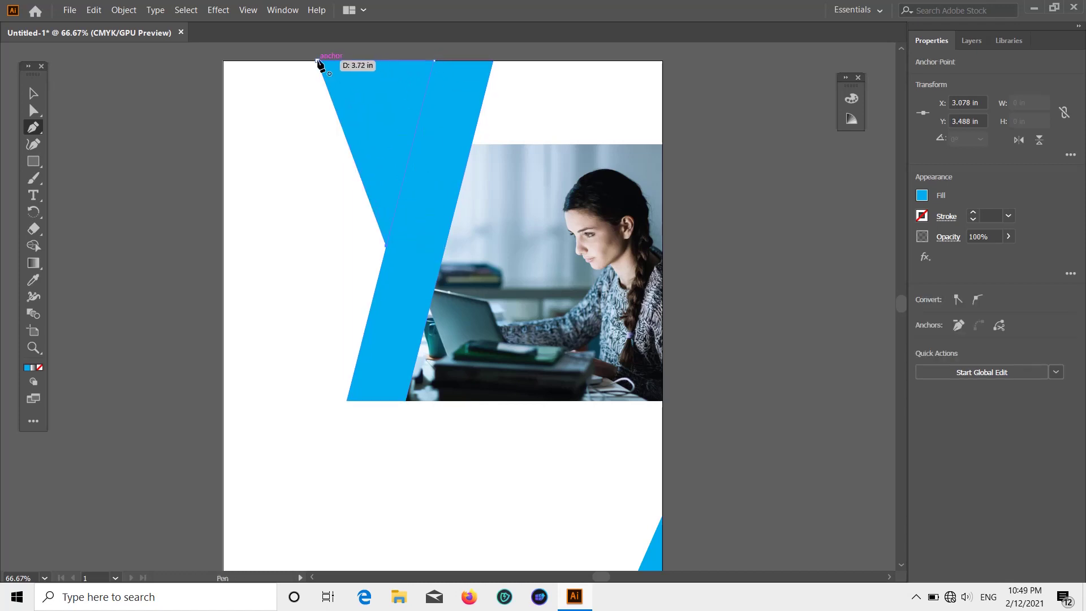
click(316, 60)
click(33, 94)
- Lower the slanted band's opacity to 38%
scroll(189, 163, up, 1)
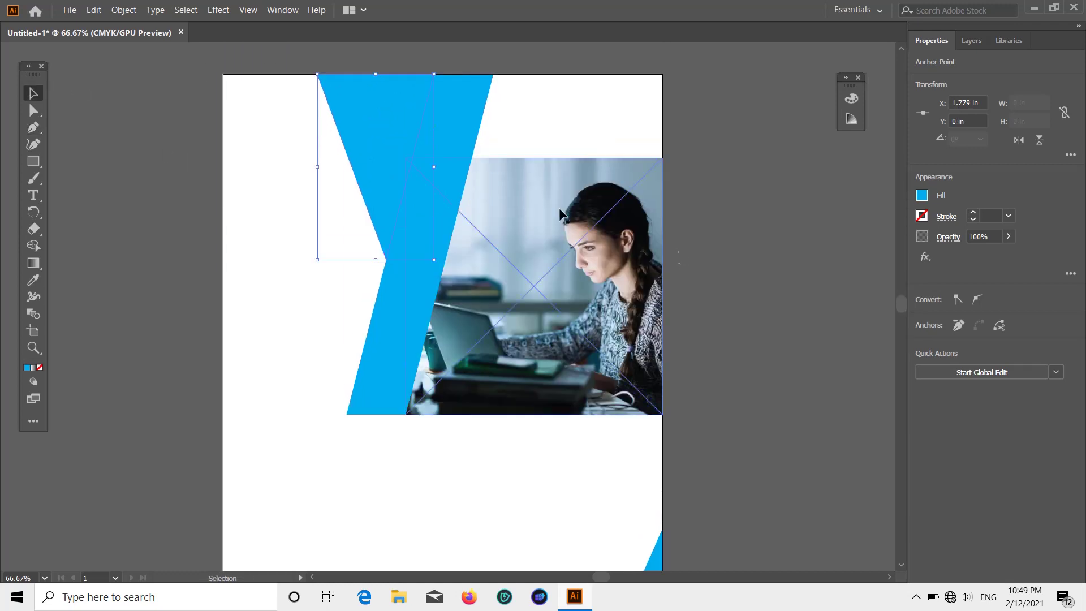
click(473, 138)
click(1008, 236)
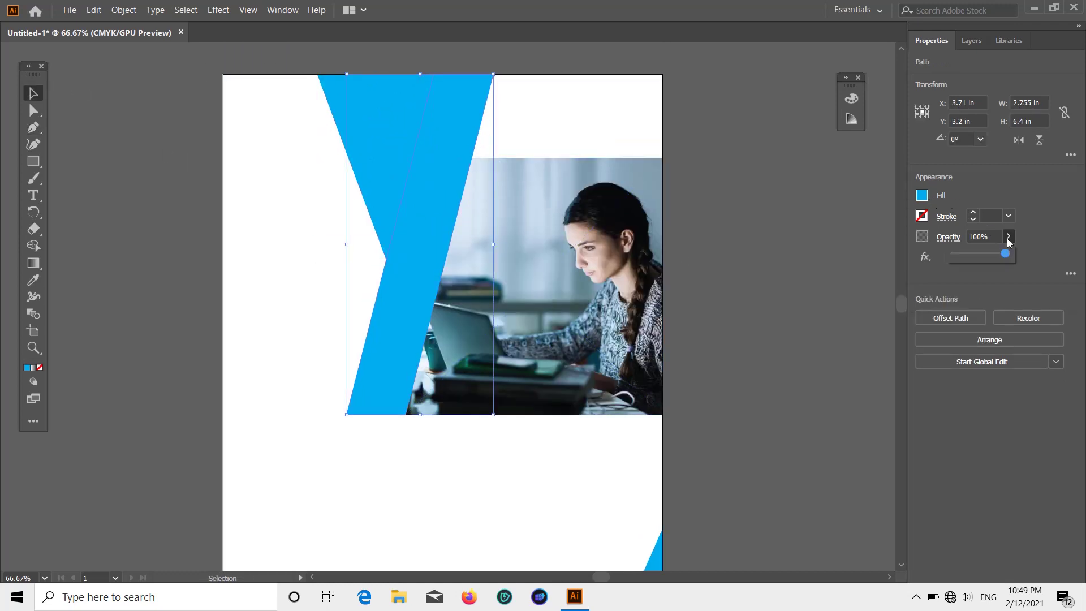
drag(980, 256, 966, 257)
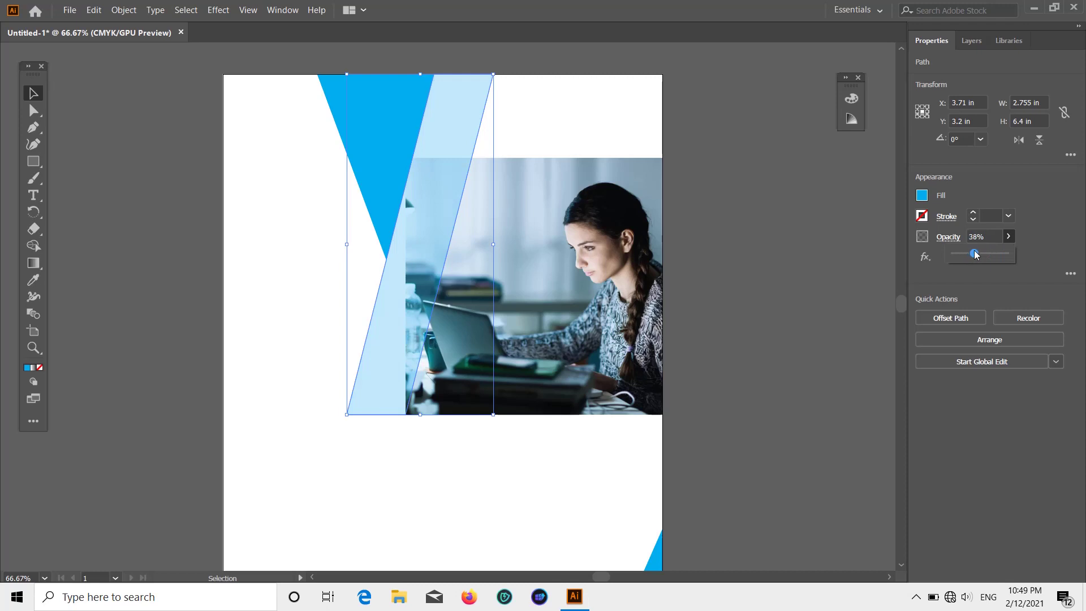
click(797, 262)
- Move the translucent band and the light blue triangle about 1.1 in to the right along the artboard's top edge
click(460, 192)
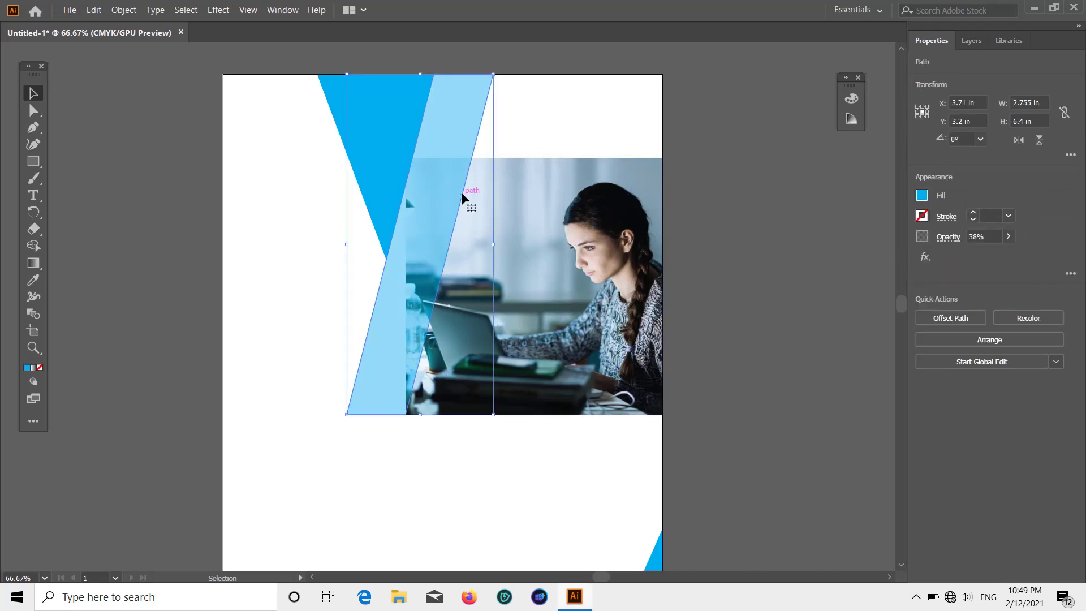
drag(451, 196, 510, 195)
drag(387, 154, 448, 164)
click(703, 155)
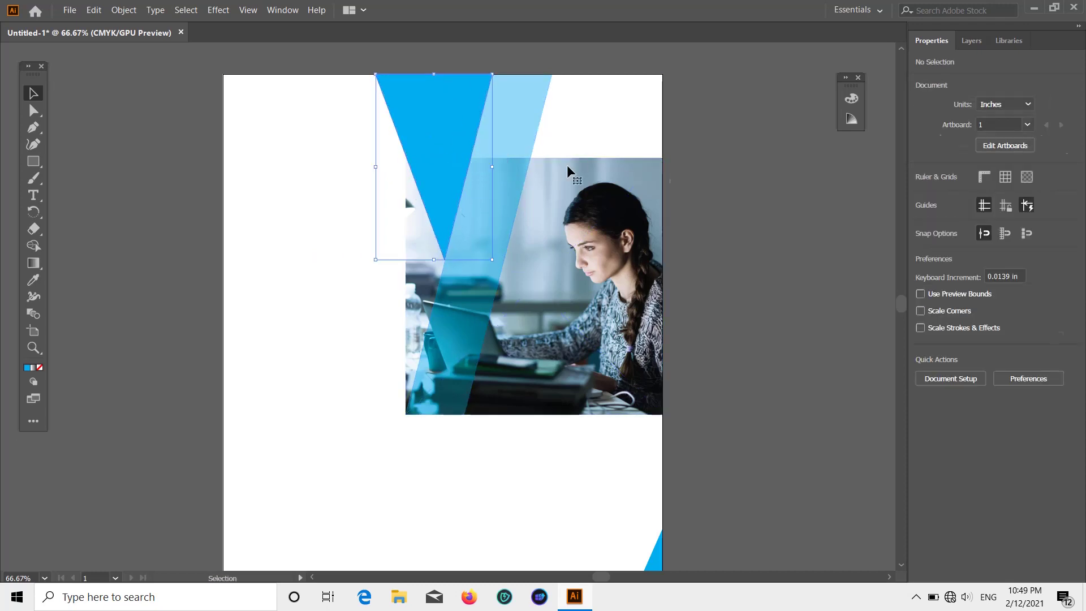
click(734, 171)
scroll(731, 170, down, 1)
scroll(728, 167, up, 3)
scroll(727, 167, down, 1)
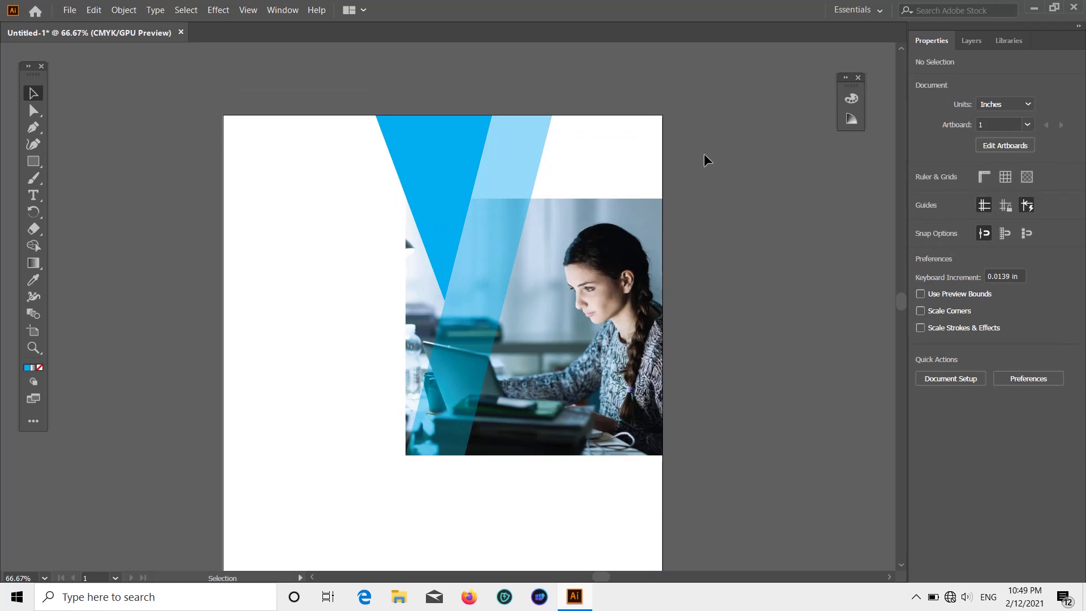
scroll(703, 156, up, 1)
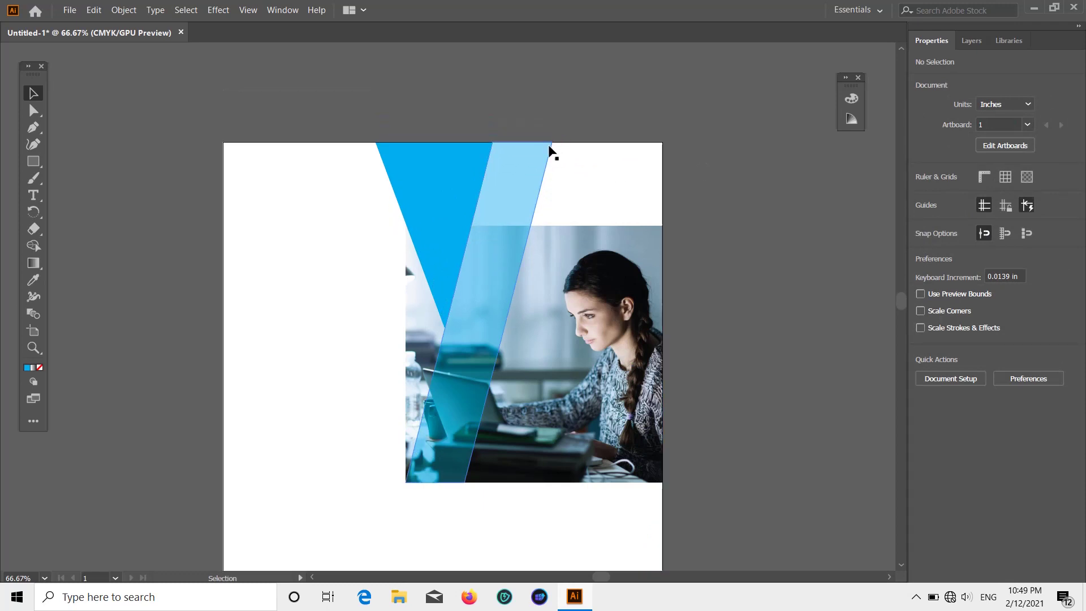
click(34, 145)
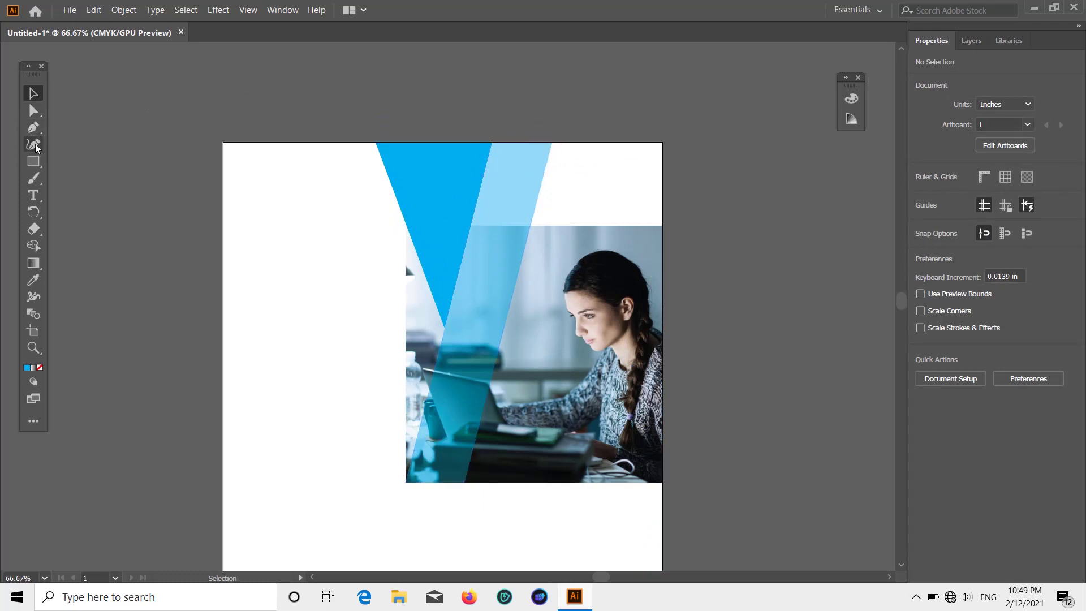
click(375, 143)
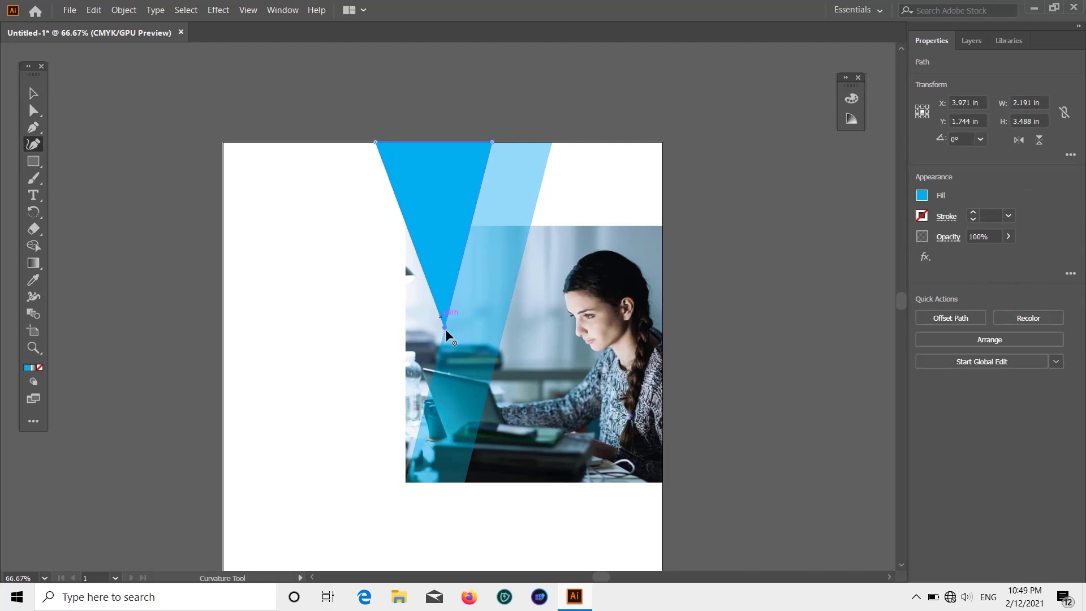
- Pen a five-sided panel about 4.2 in wide and 6.4 in tall from the artboard's upper-left corner to the triangle's left side and the photo's lower-left corner
click(33, 127)
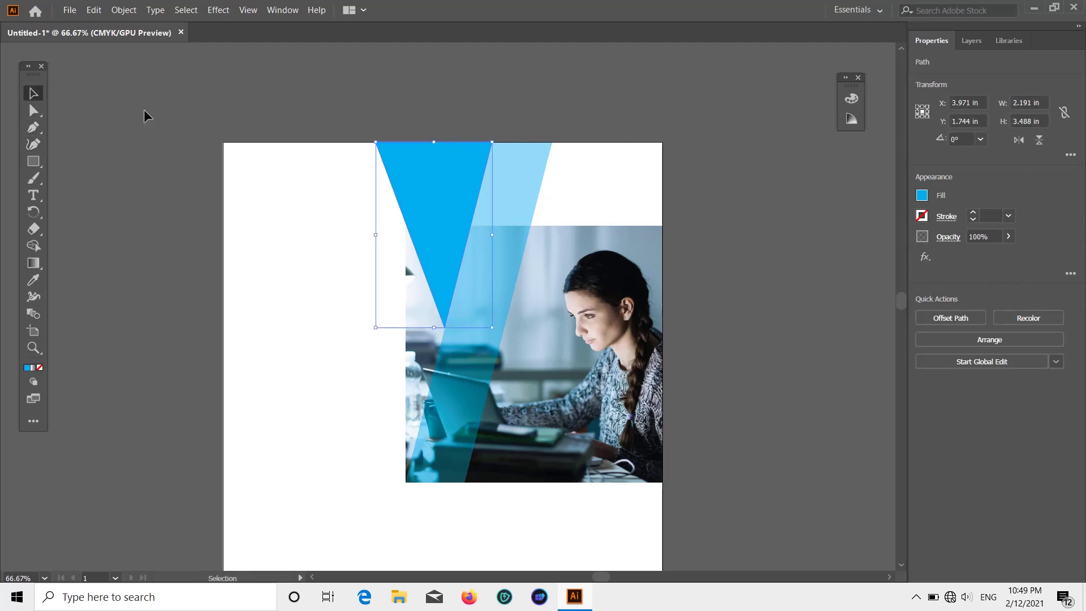
ctrl+click(145, 114)
scroll(145, 114, down, 1)
scroll(146, 113, up, 1)
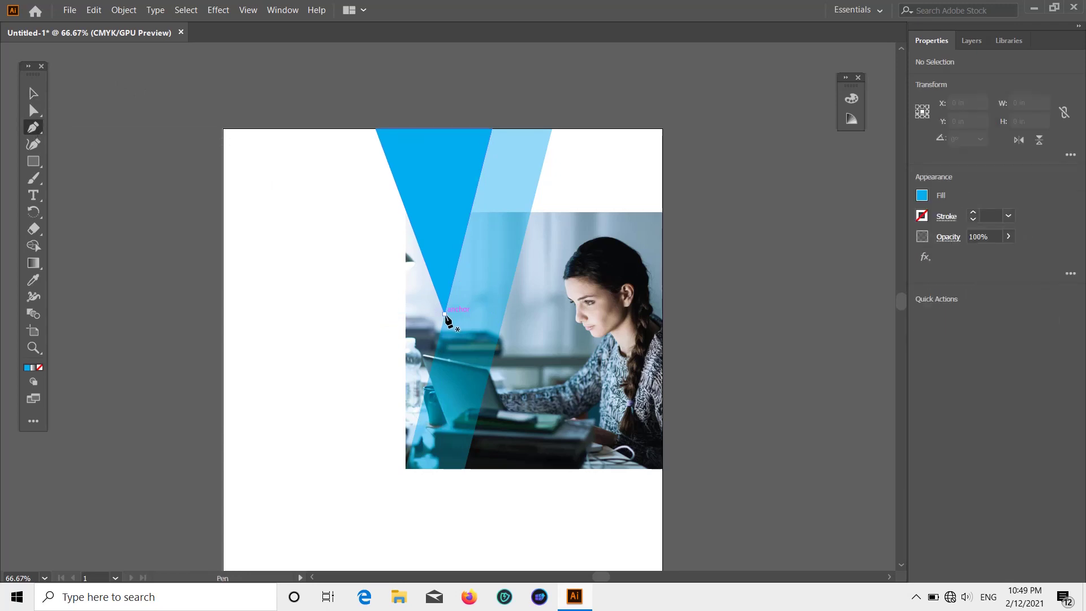
click(445, 313)
scroll(445, 313, down, 5)
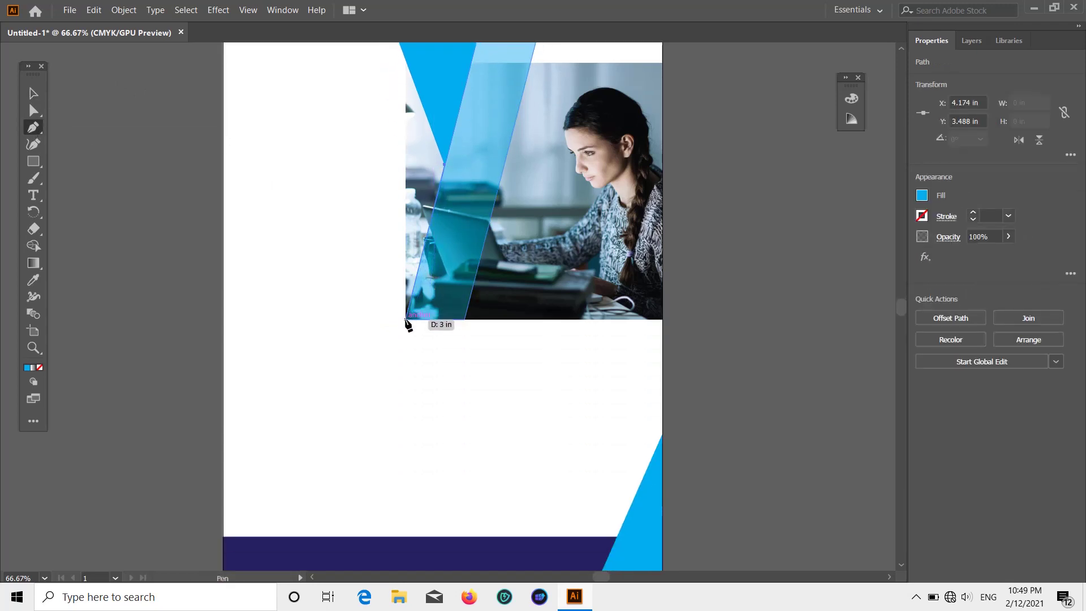
click(406, 319)
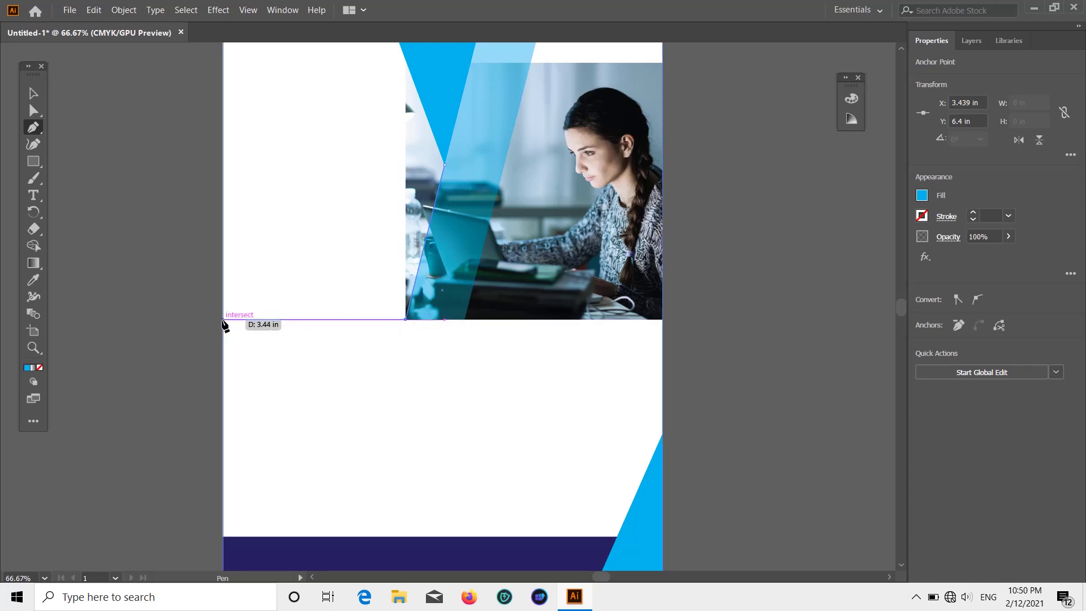
click(224, 320)
scroll(224, 320, up, 5)
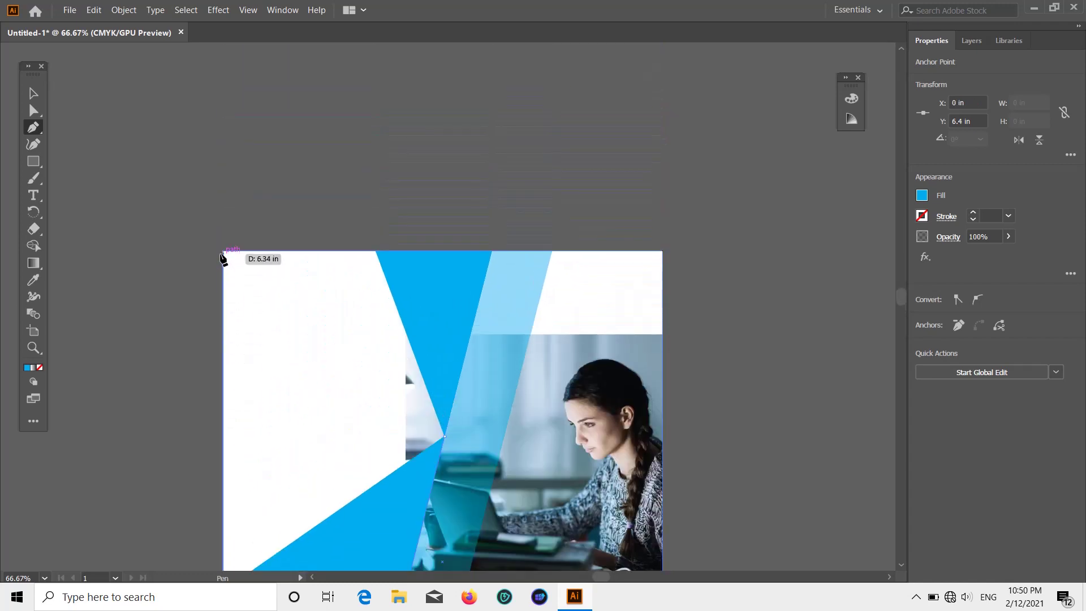
click(223, 251)
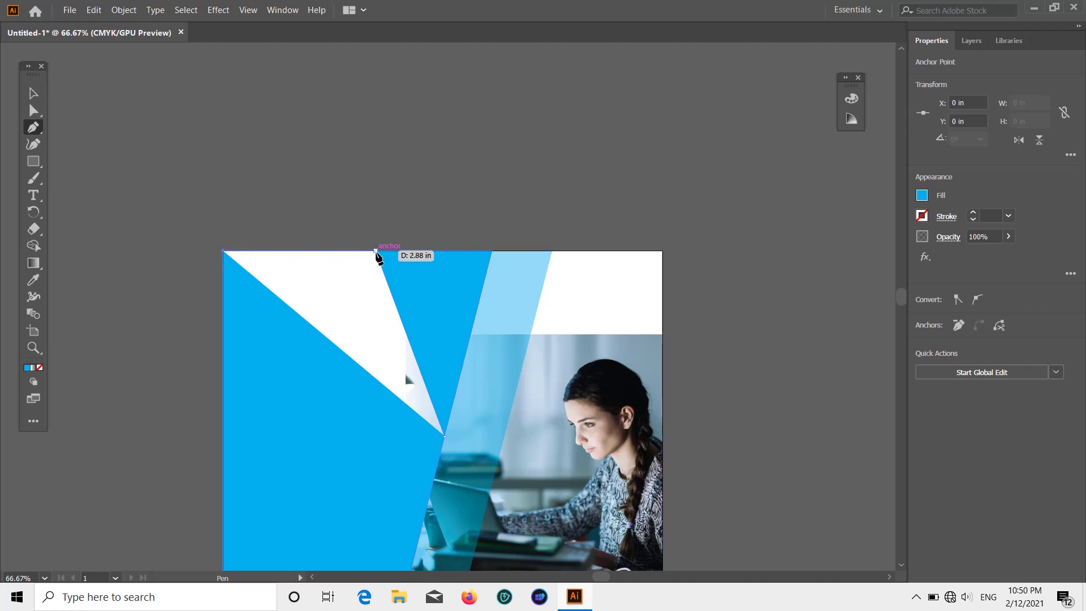
click(376, 251)
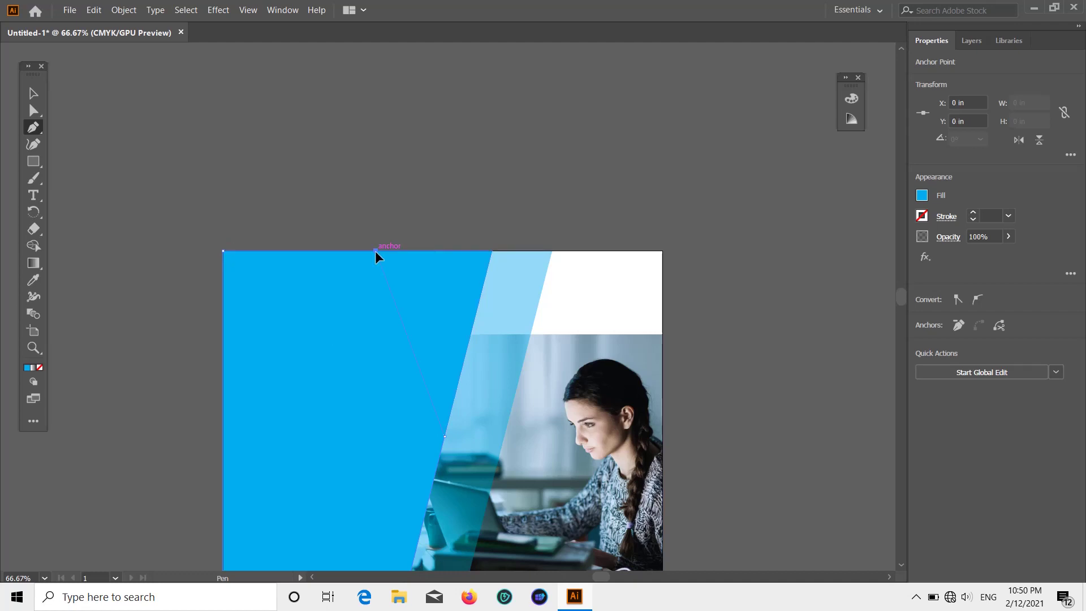
click(445, 435)
- Fill the five-sided panel with dark blue and discard the stray anchor beside the artboard
scroll(764, 209, down, 3)
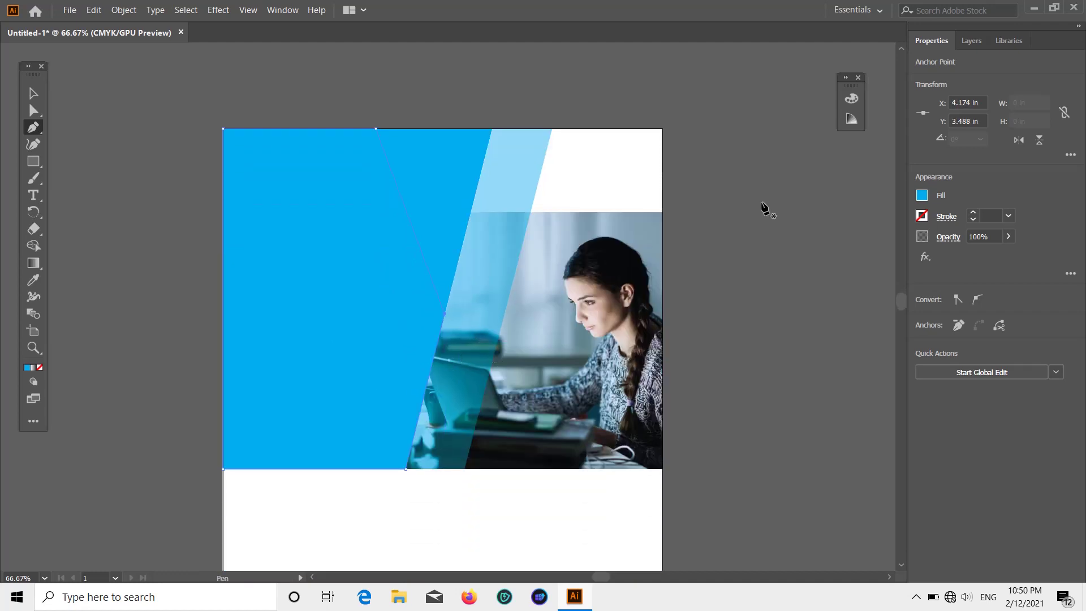
click(923, 196)
click(847, 246)
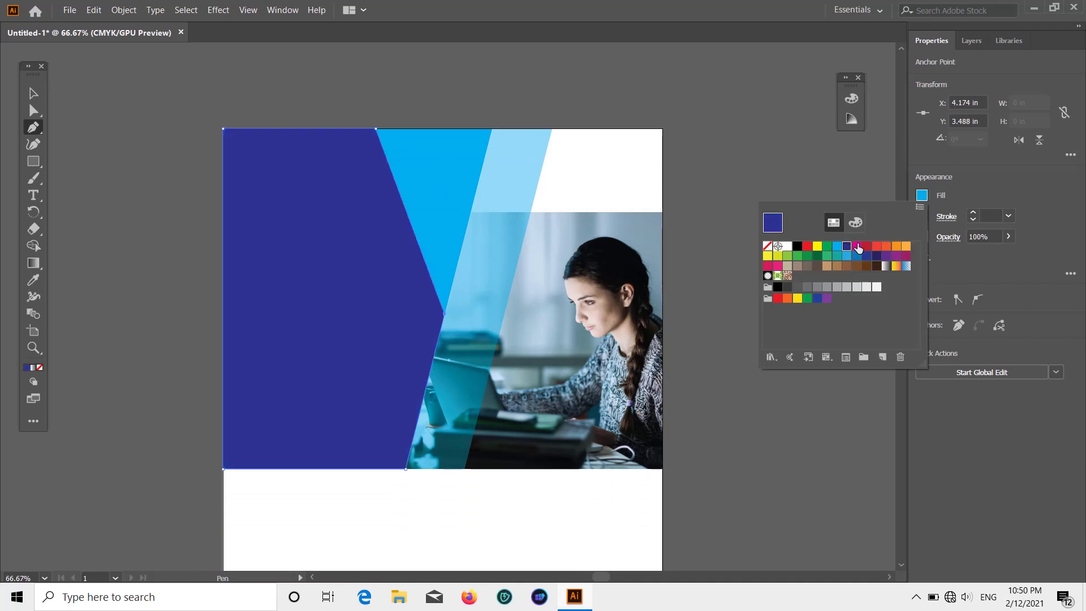
click(877, 256)
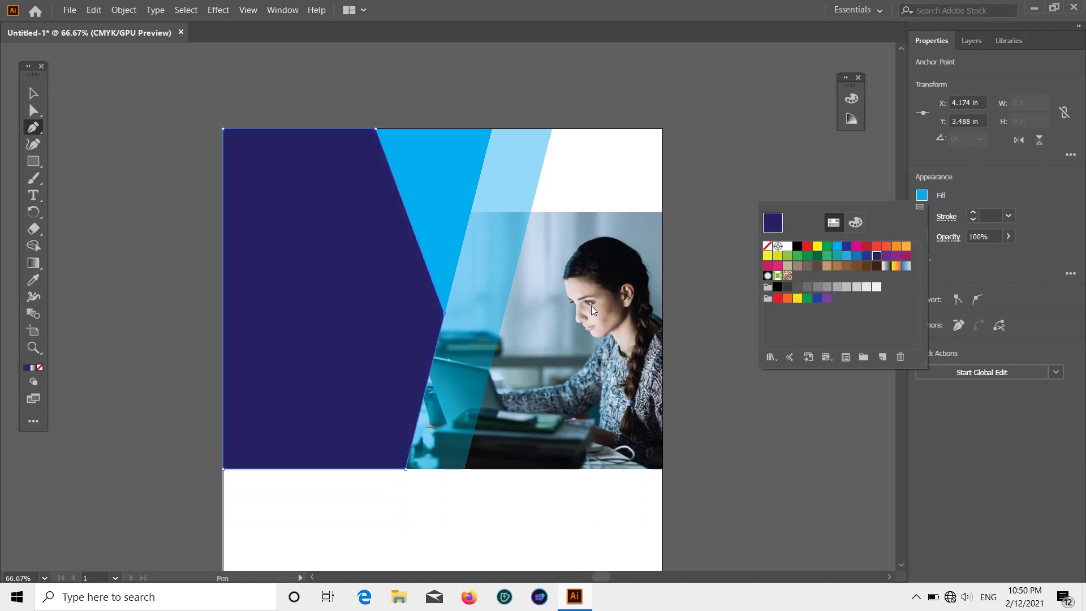
click(947, 149)
scroll(710, 201, down, 3)
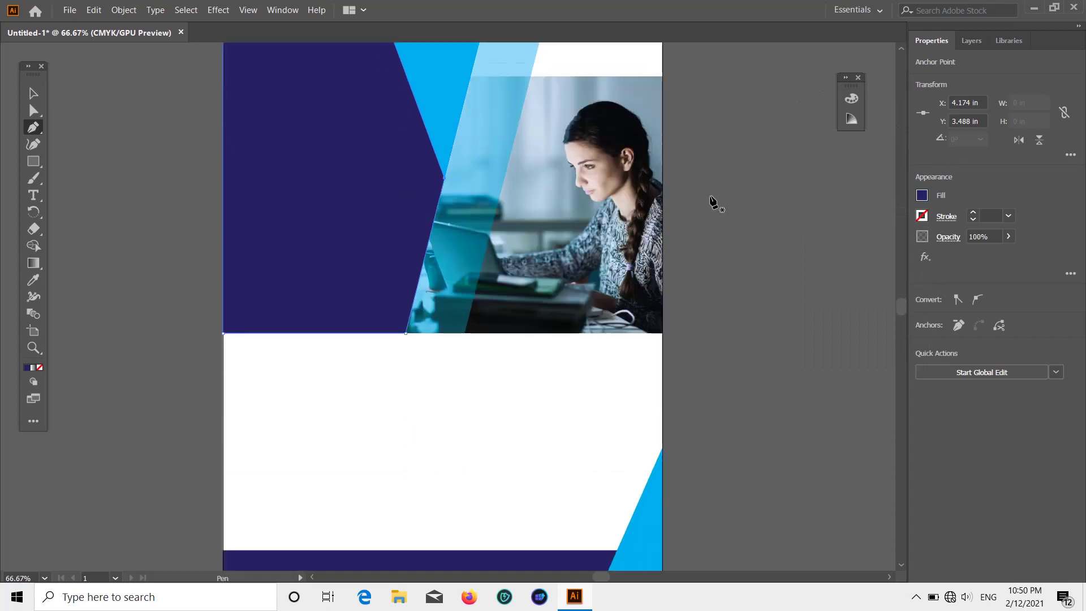
scroll(703, 214, up, 1)
key(Escape)
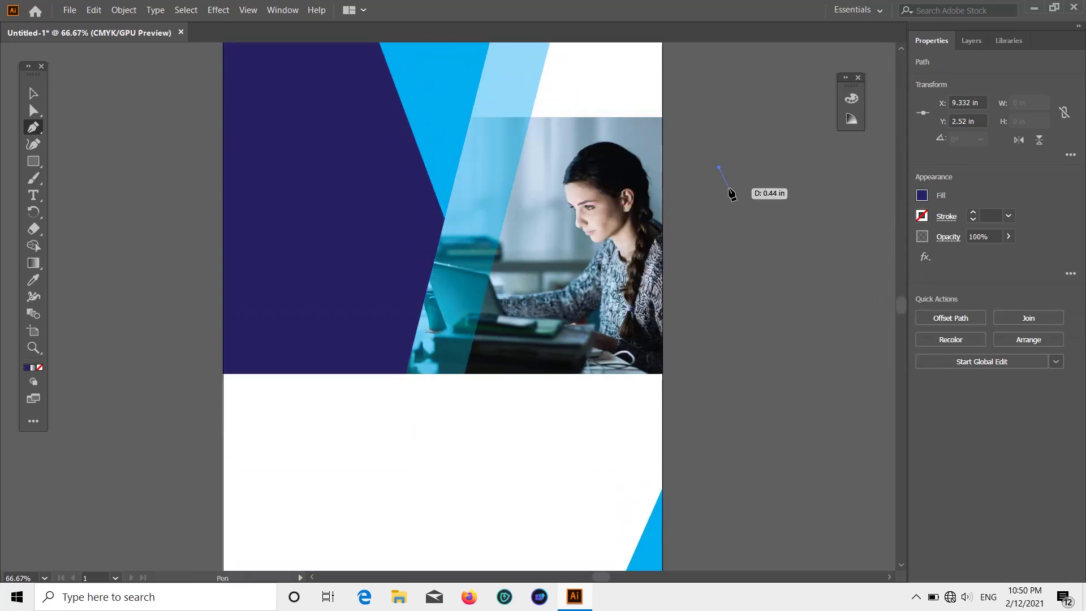
scroll(191, 168, up, 1)
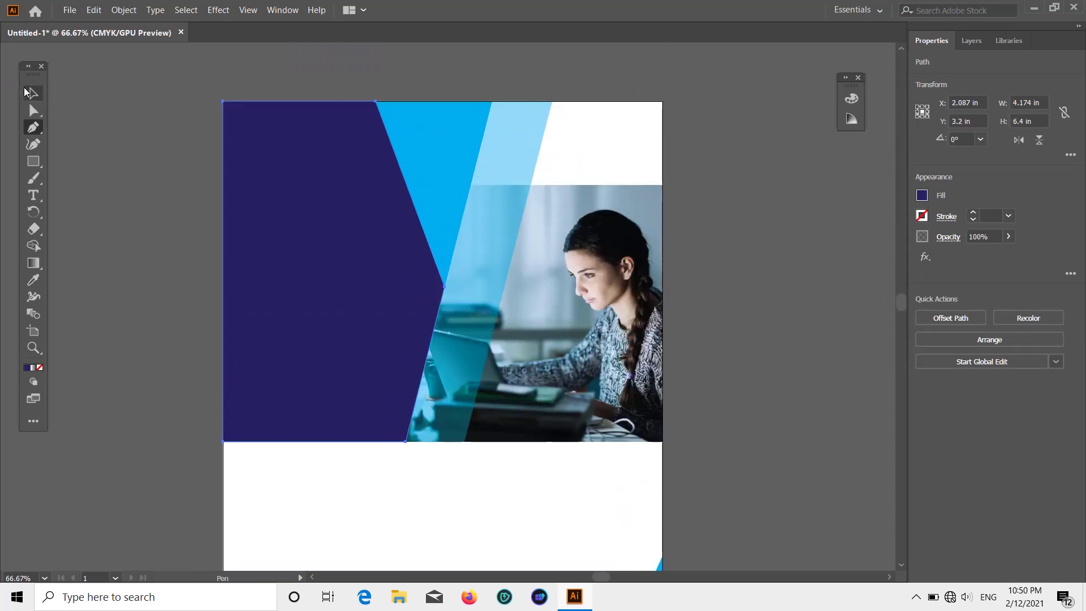
- Duplicate the dark blue panel about 0.9 in to the left and fill the copy with medium blue
click(27, 92)
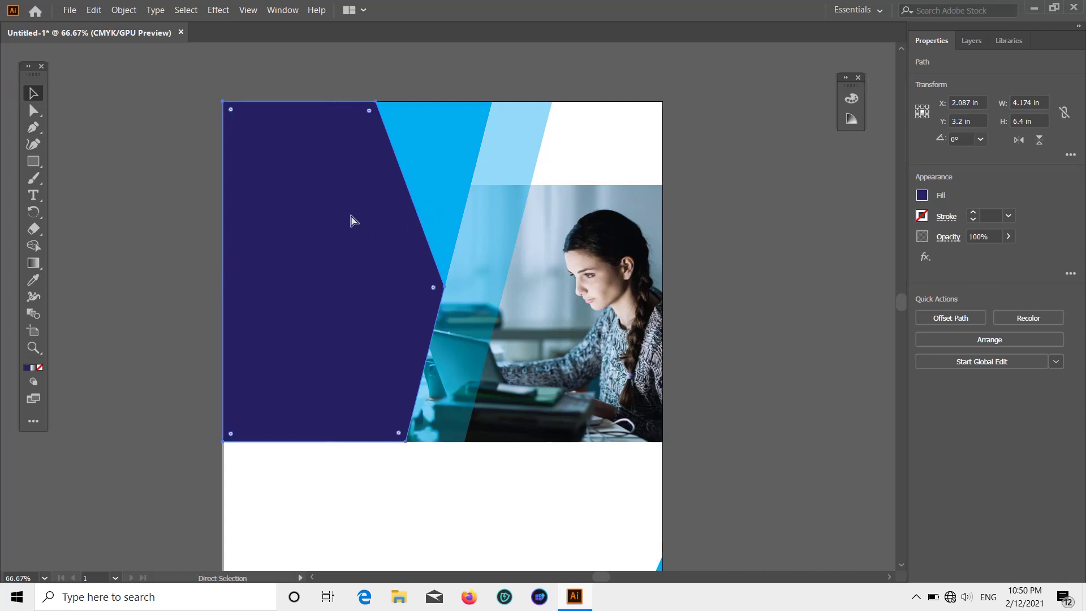
drag(351, 220, 307, 217)
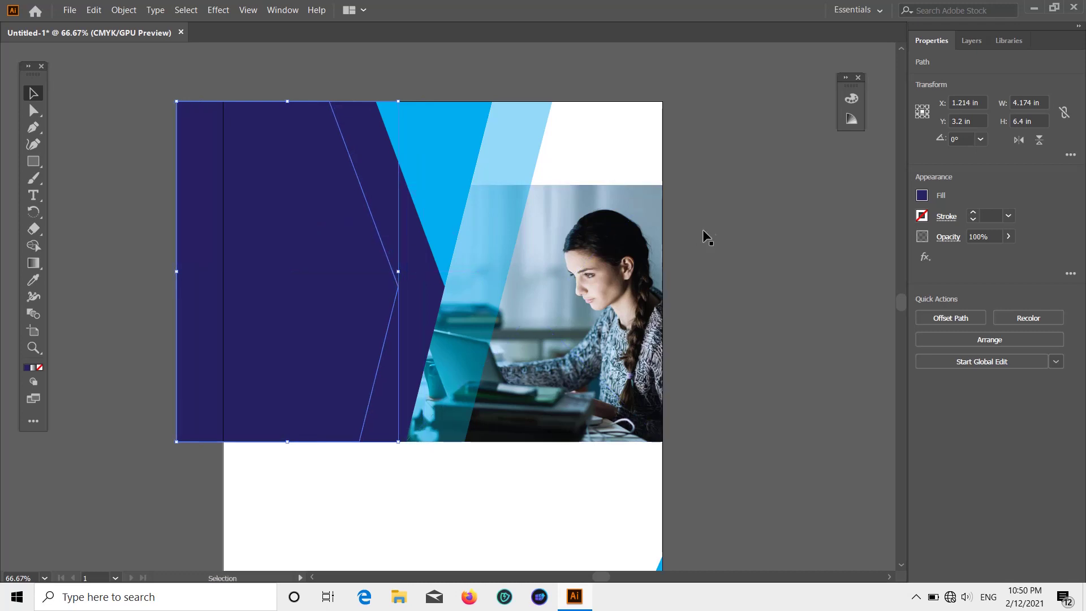
click(705, 235)
click(310, 231)
click(921, 196)
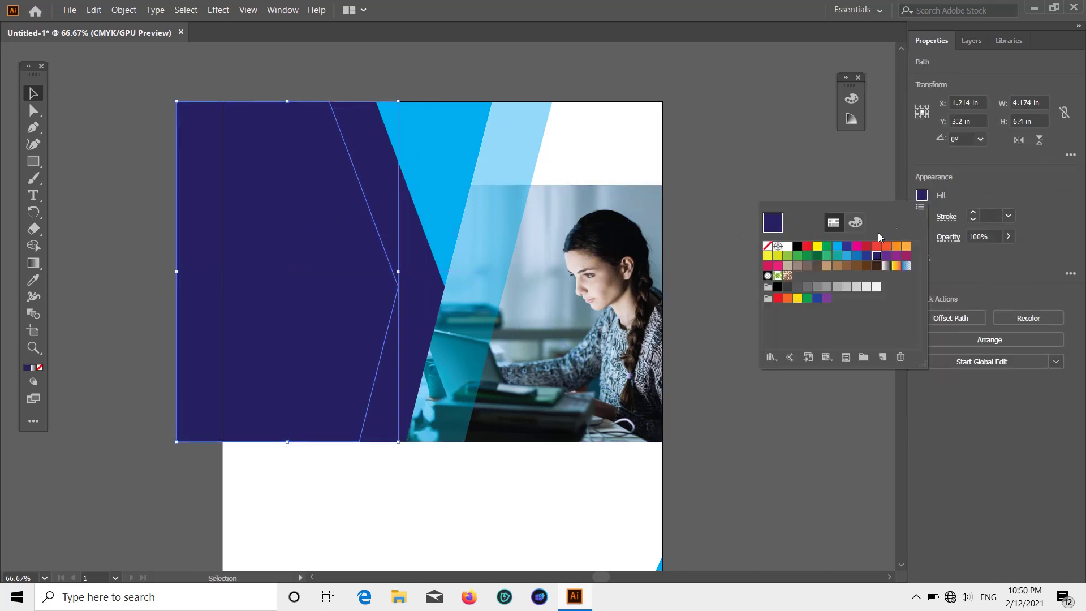
click(852, 257)
scroll(760, 129, down, 1)
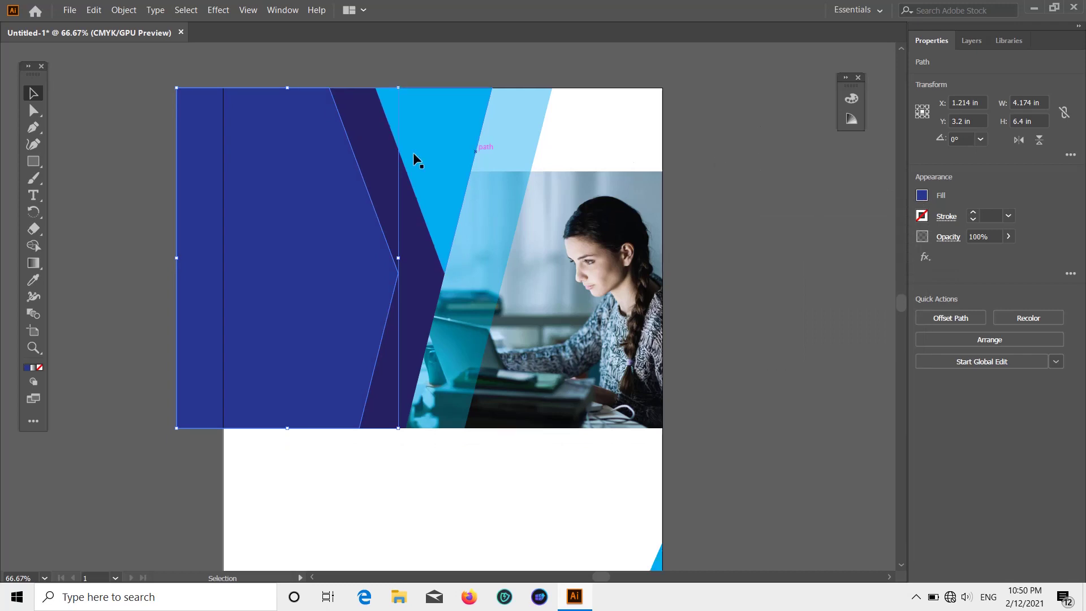
- Narrow the medium blue panel to about 3.1 in wide with its left edge on the artboard's left edge
drag(177, 257, 223, 263)
click(742, 219)
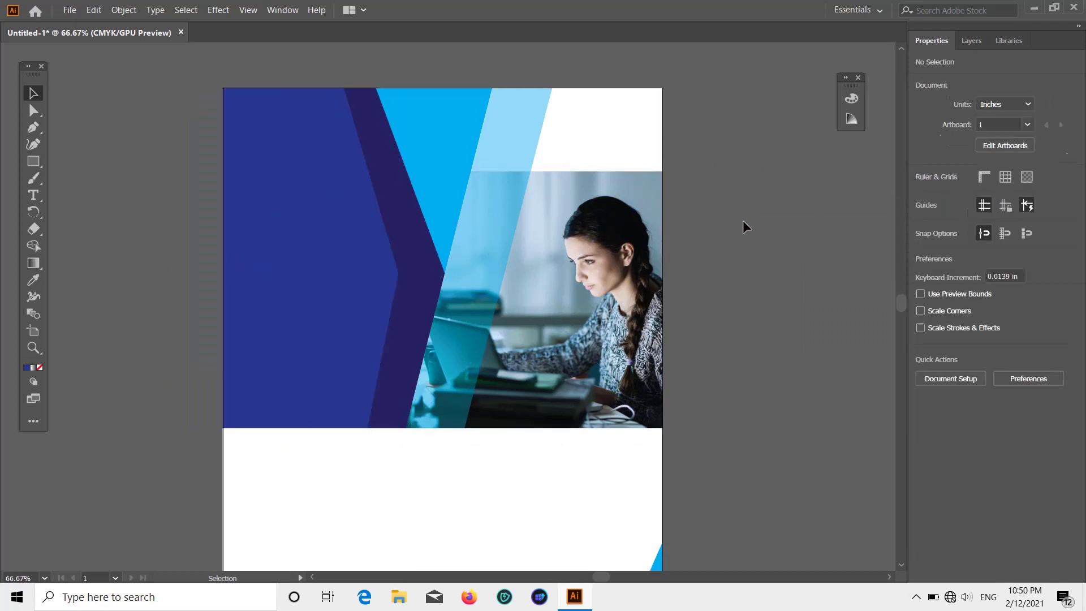
scroll(742, 220, down, 1)
click(284, 265)
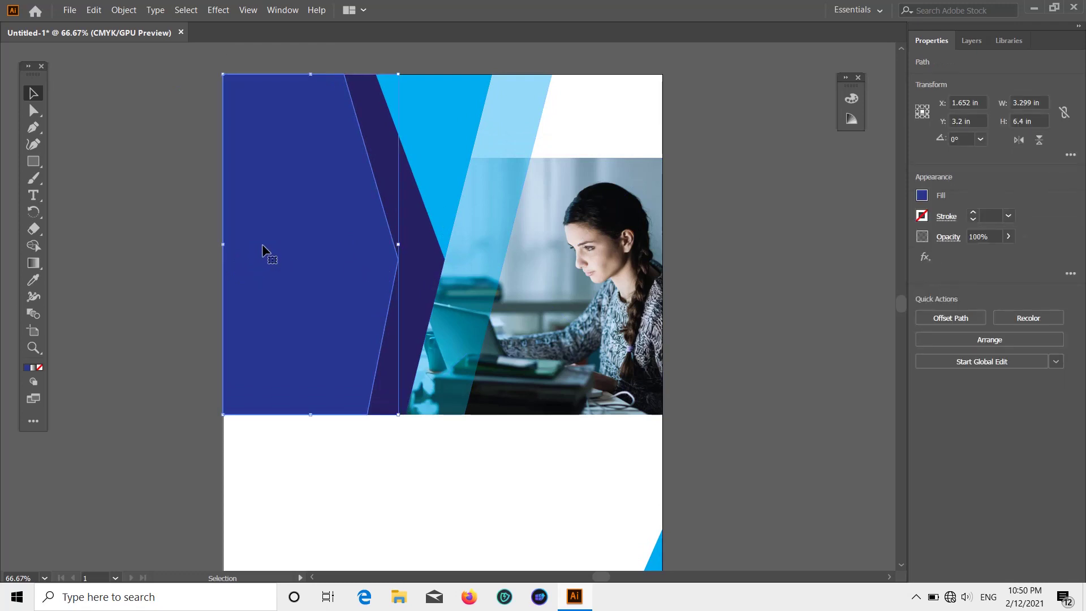
drag(262, 243, 224, 245)
click(782, 208)
click(253, 260)
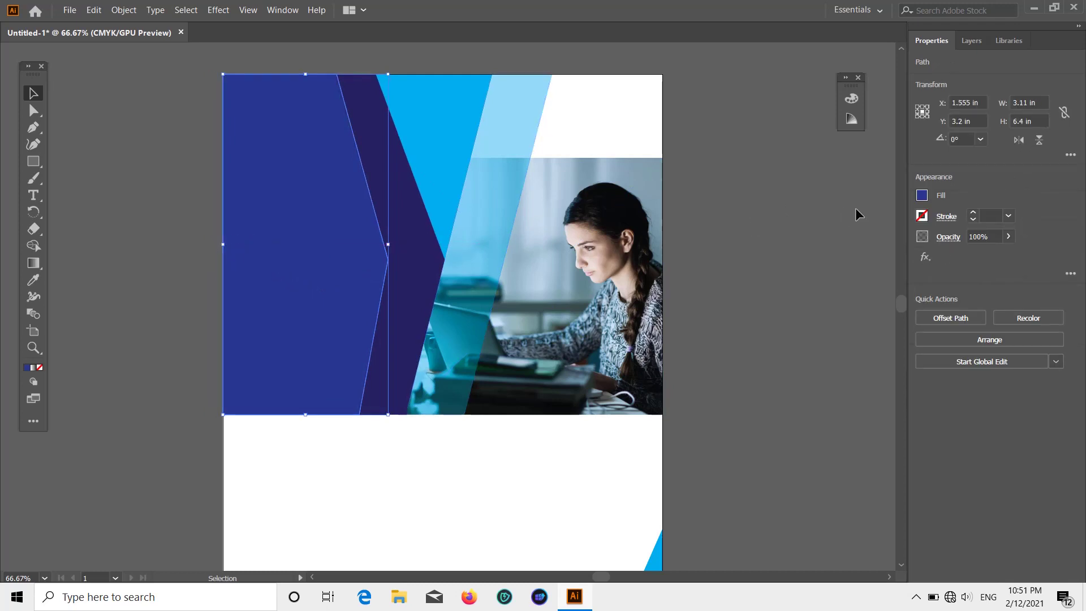
click(807, 217)
- Duplicate the medium blue panel about 0.9 in to the left and fill the copy with a lighter blue
click(305, 250)
key(a)
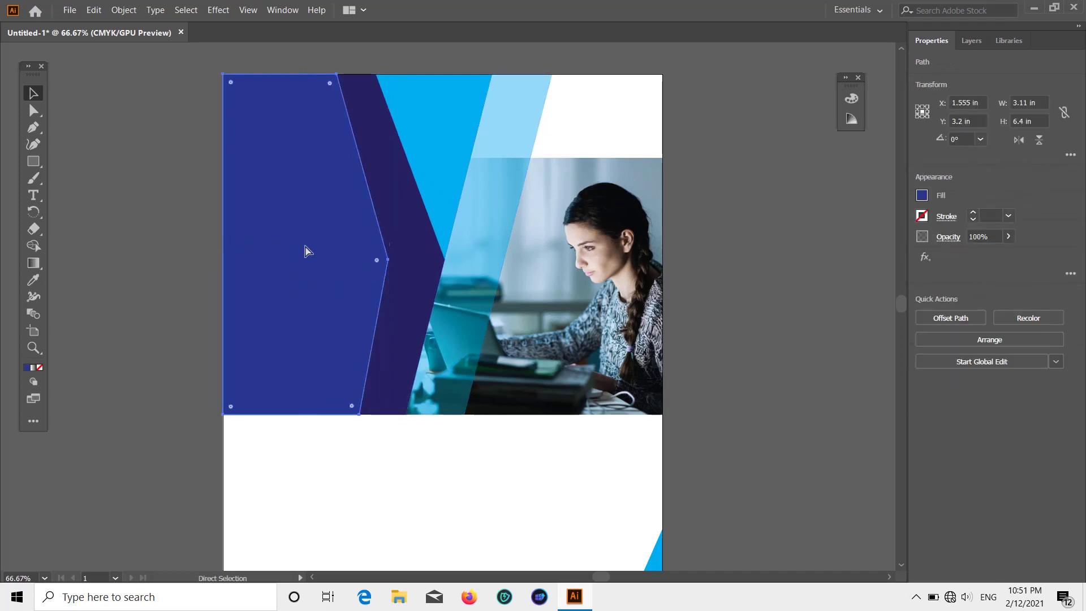
key(v)
drag(305, 251, 257, 245)
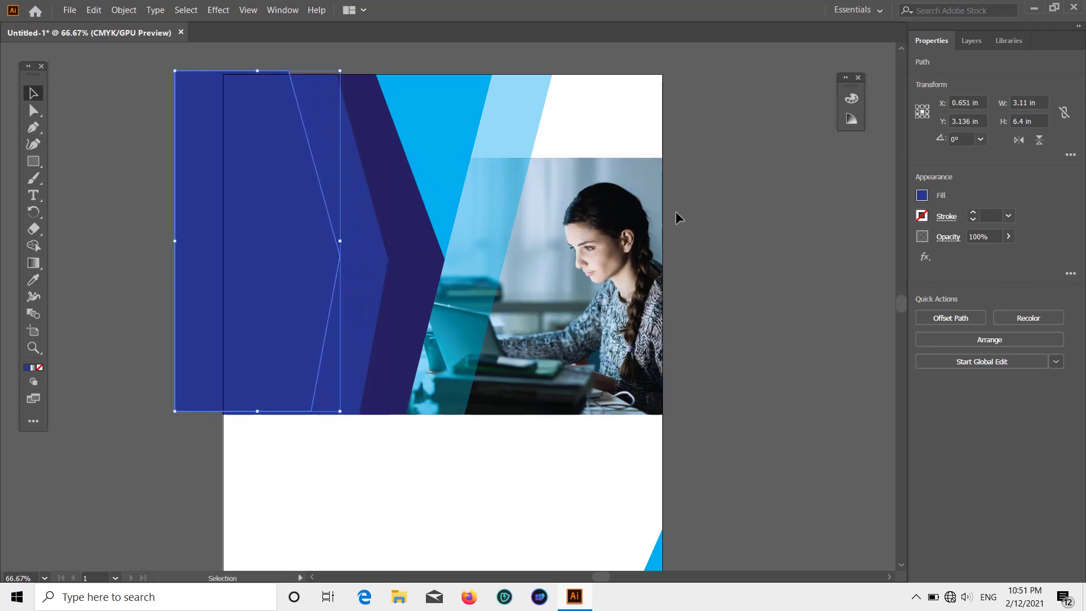
click(921, 196)
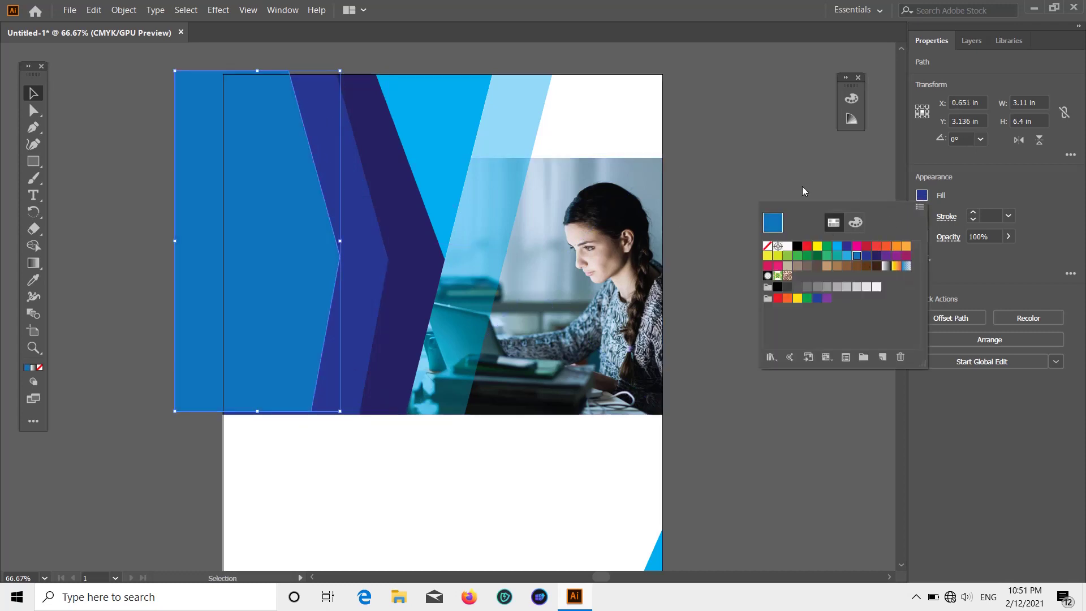
- Change the front blue panel's fill to C 100, M 70, Y 5, K 0
click(854, 223)
drag(865, 274, 866, 275)
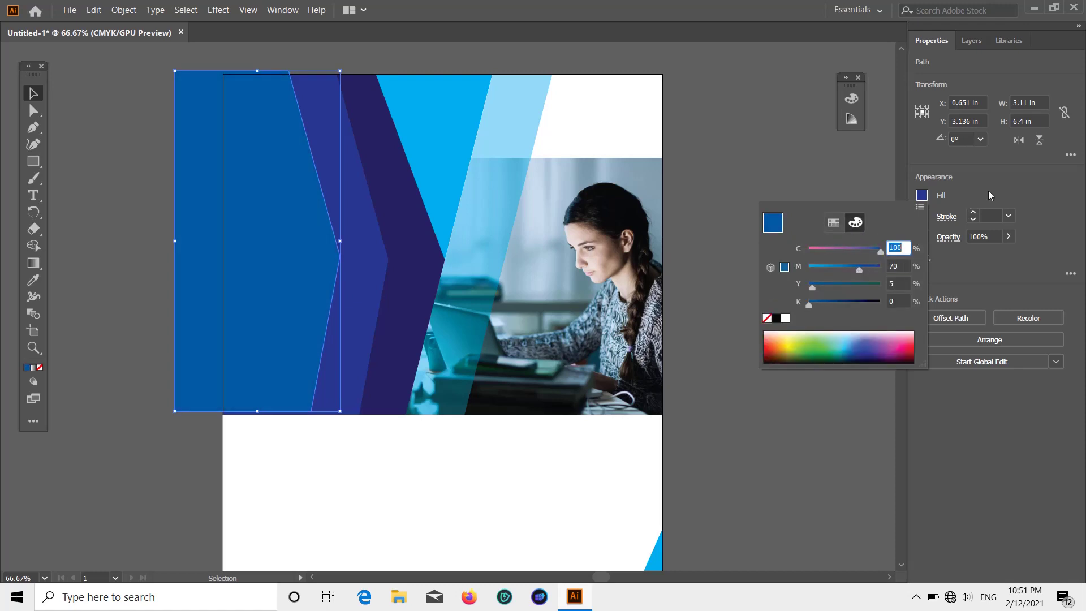
click(989, 195)
click(120, 132)
click(254, 247)
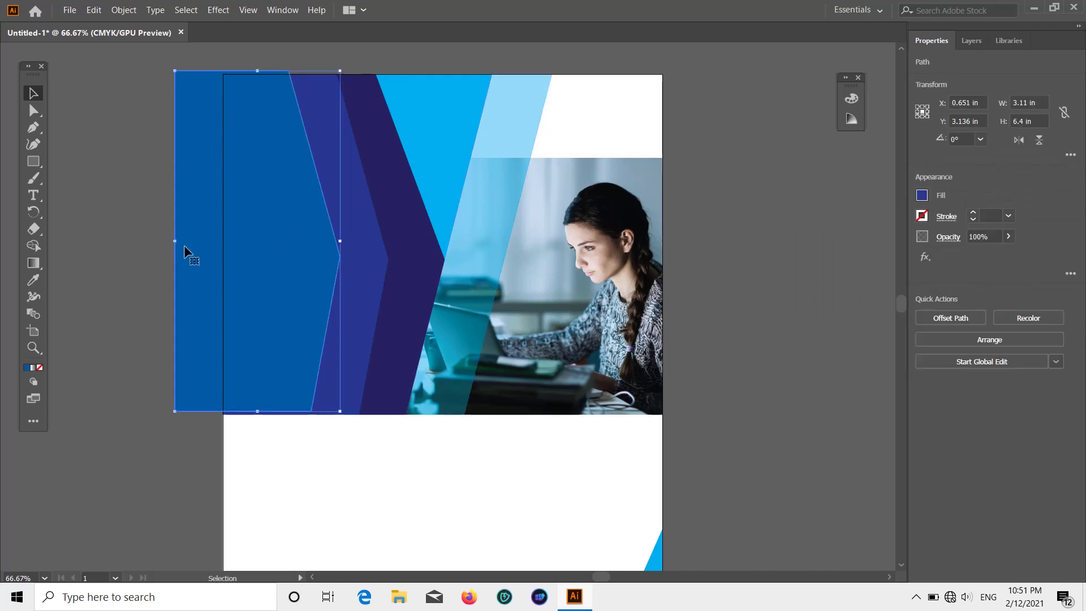
- Narrow the front blue panel to about 2.2 in wide and align it with the artboard's left and top edges
drag(185, 246, 222, 245)
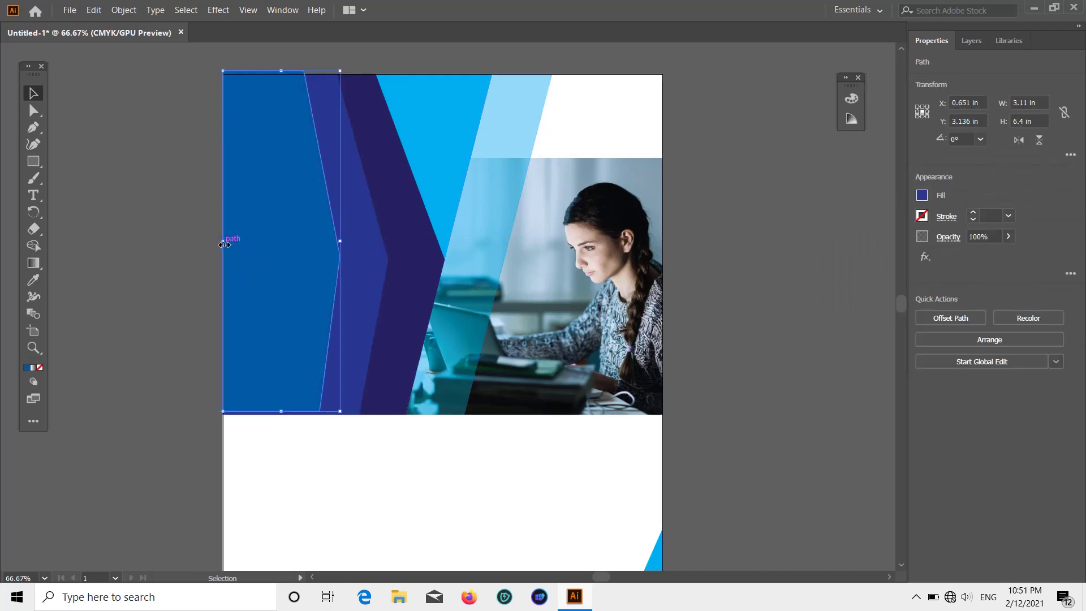
click(811, 232)
scroll(812, 222, up, 3)
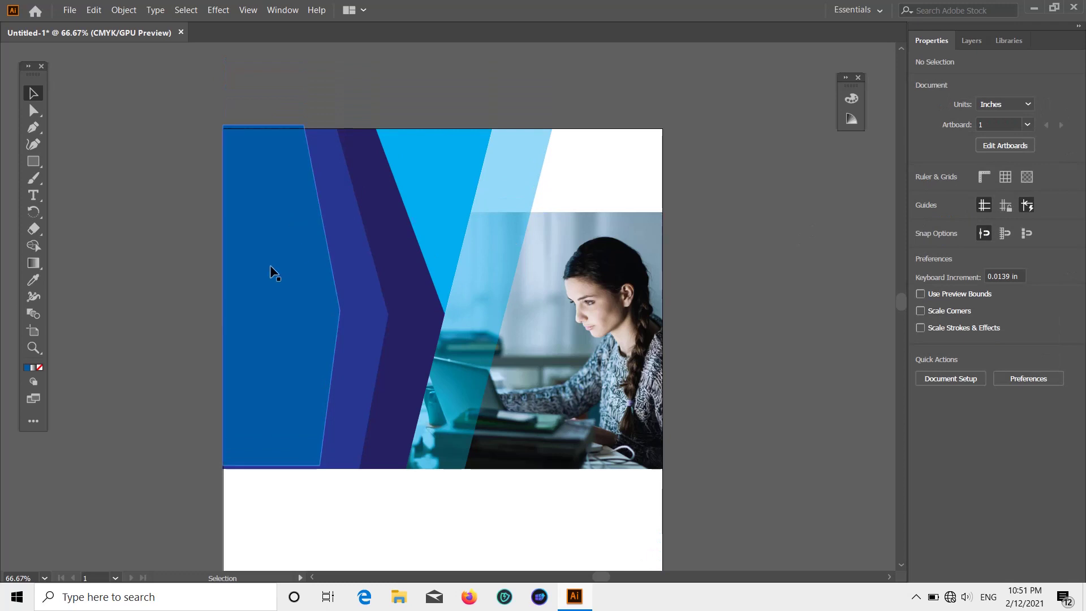
click(273, 274)
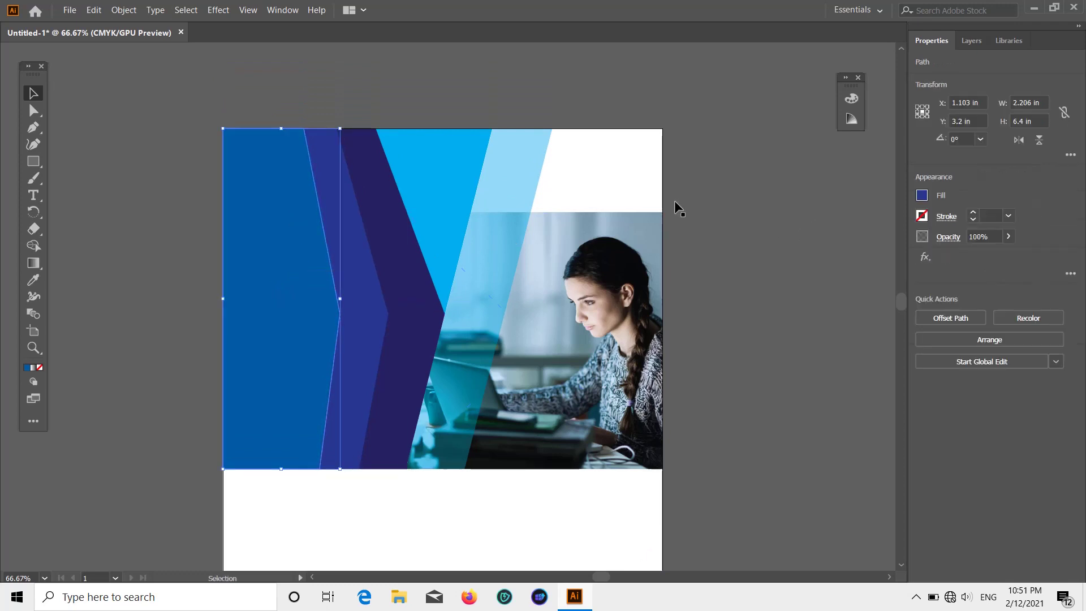
click(781, 187)
- Darken the front blue panel's fill by raising its black to 32%
click(317, 314)
click(922, 195)
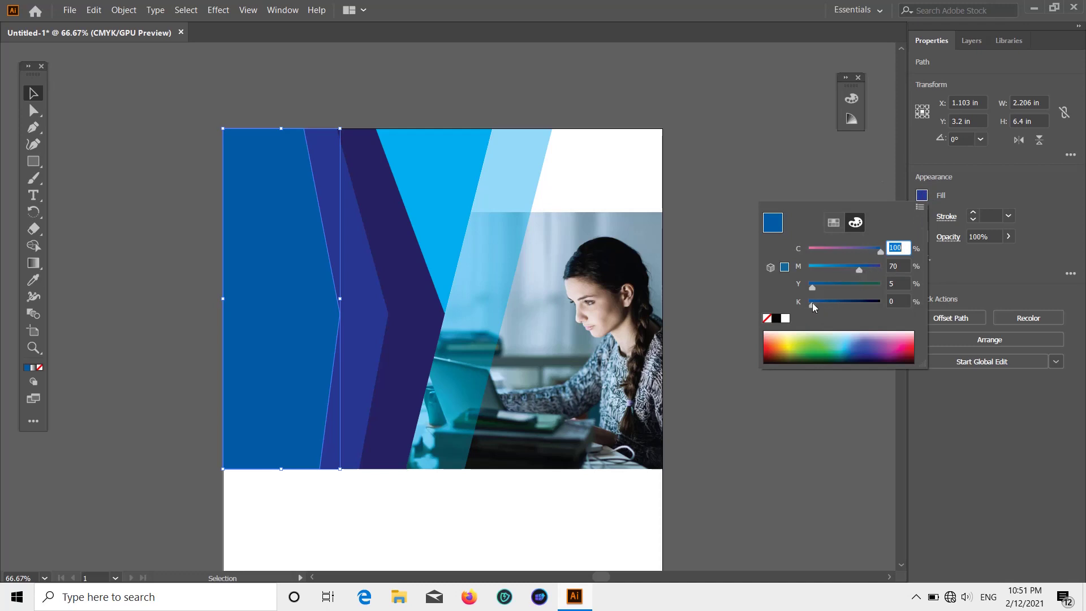
drag(812, 303, 831, 304)
click(752, 198)
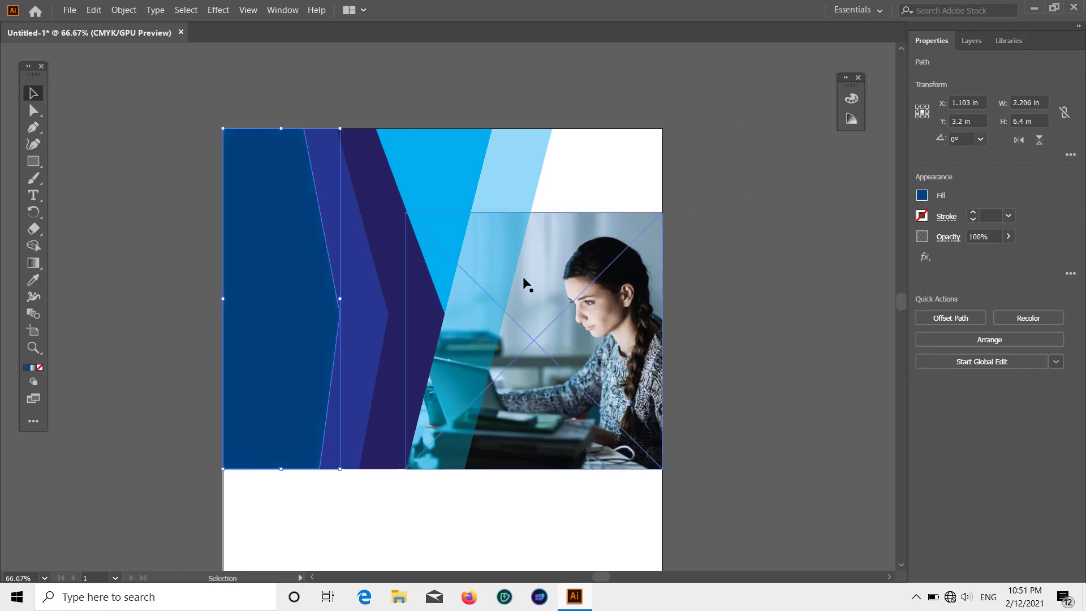
- Darken the medium blue panel behind it by raising its fill's black to 35%
drag(340, 298, 388, 298)
click(921, 195)
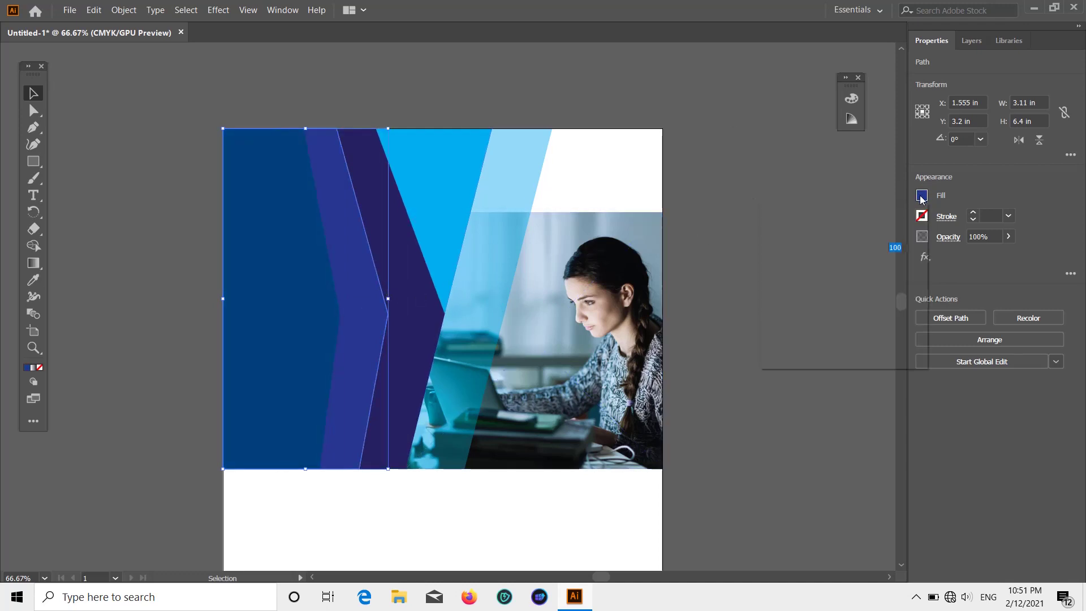
drag(815, 301, 830, 303)
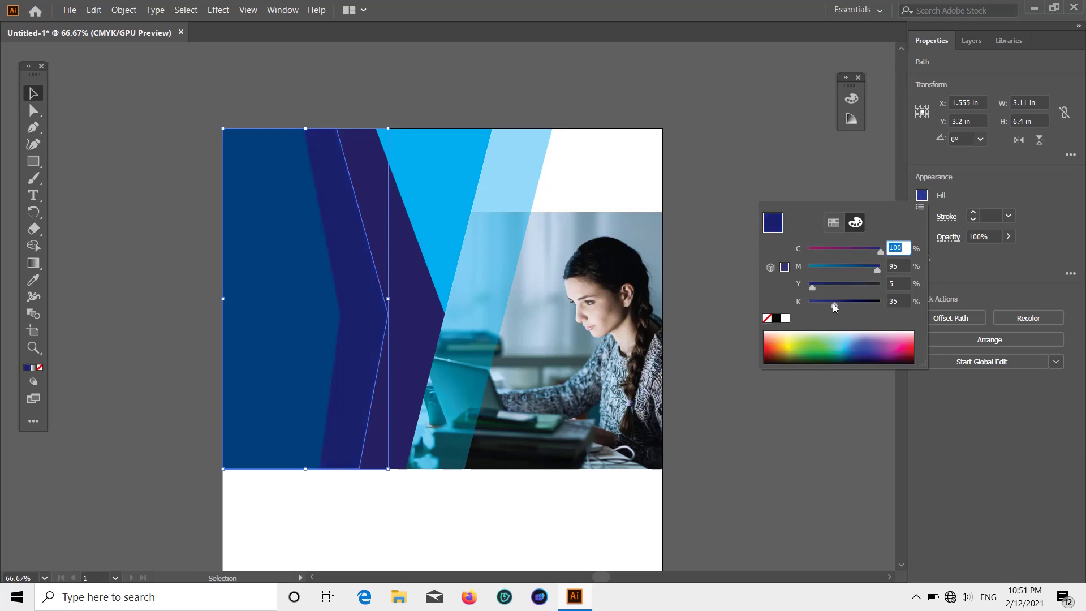
click(798, 166)
scroll(798, 165, down, 2)
click(205, 260)
click(254, 263)
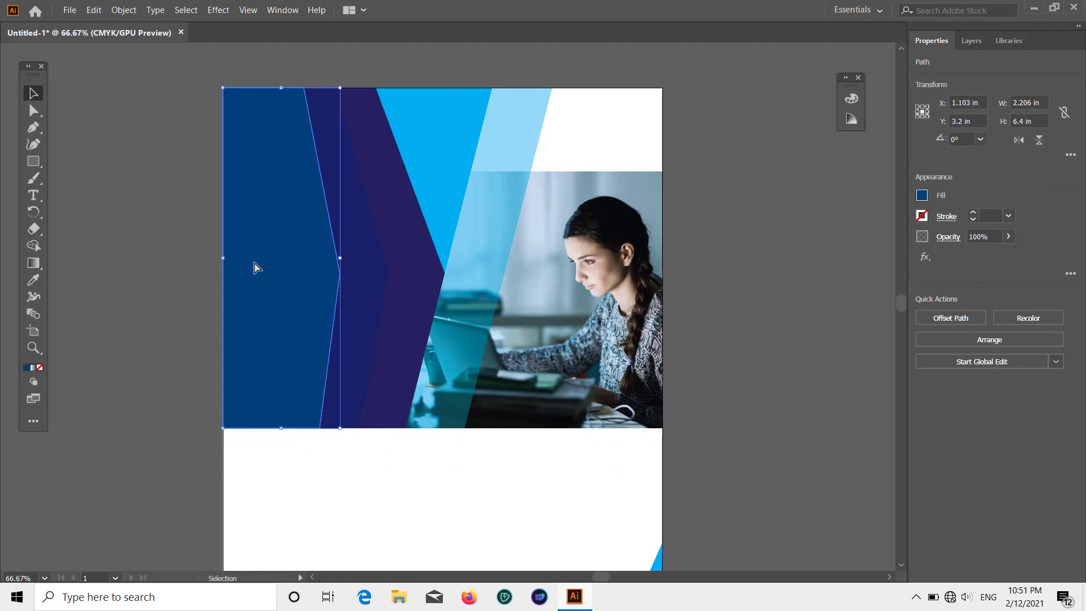
drag(257, 264, 224, 259)
click(836, 271)
key(ctrl+z)
key(ctrl+z)
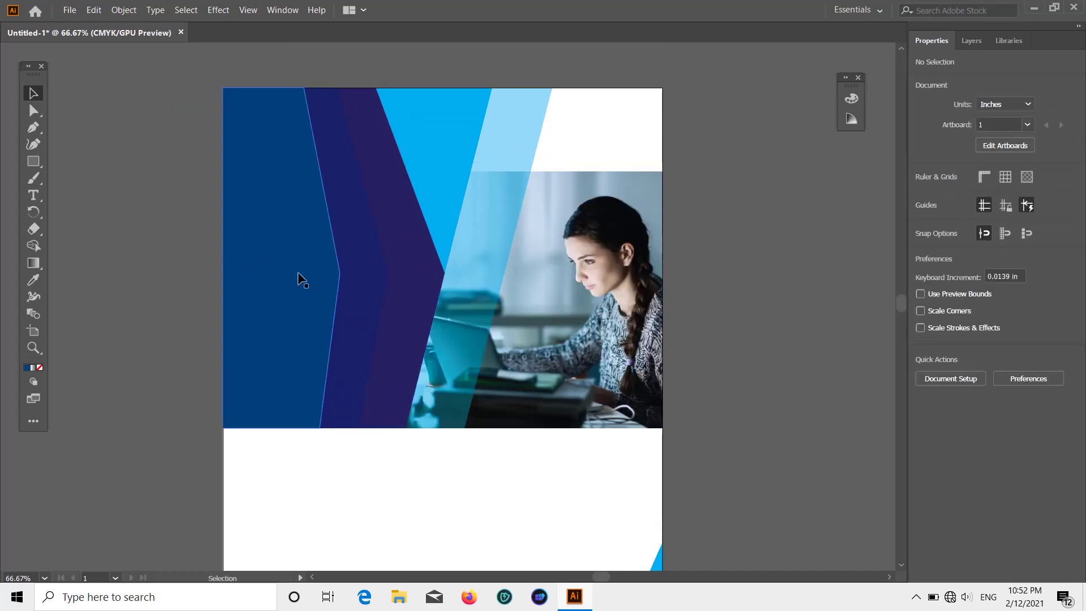
- Duplicate the front blue panel and narrow the copy to about 1.2 in wide, with its left edge on the artboard's left edge
click(298, 274)
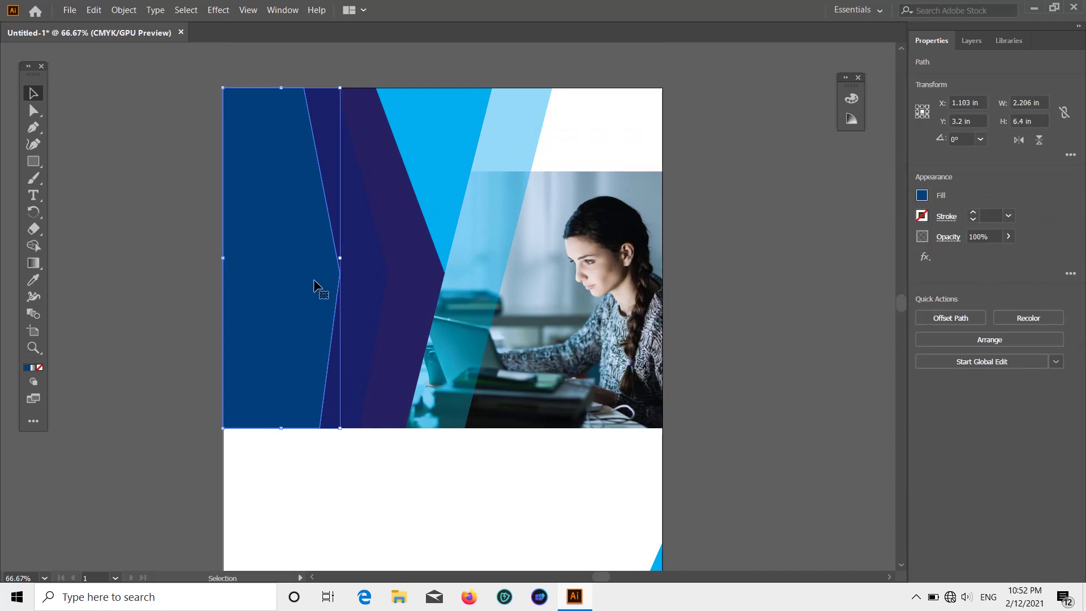
drag(315, 424, 260, 353)
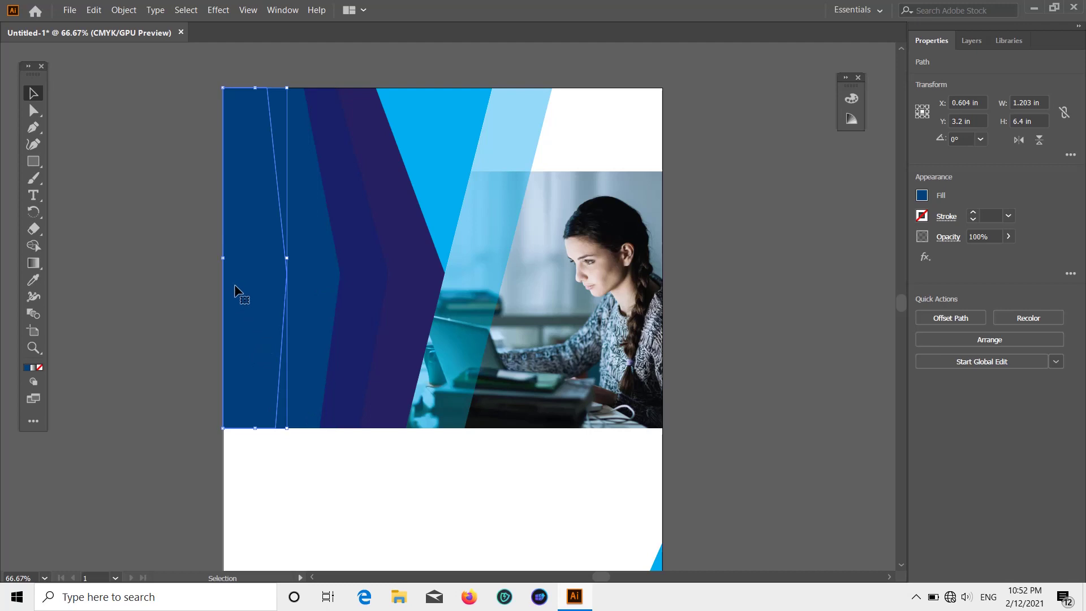
click(773, 231)
- Darken the fill of the narrow leftmost panel slightly by increasing its black
click(253, 269)
click(921, 195)
drag(832, 307, 838, 304)
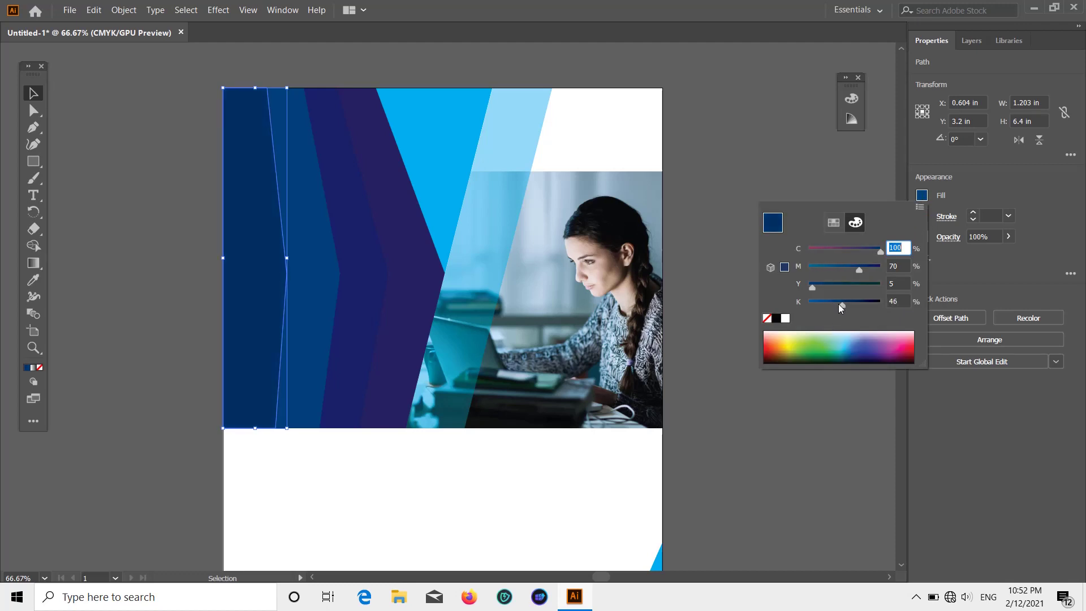
click(807, 167)
scroll(792, 164, down, 1)
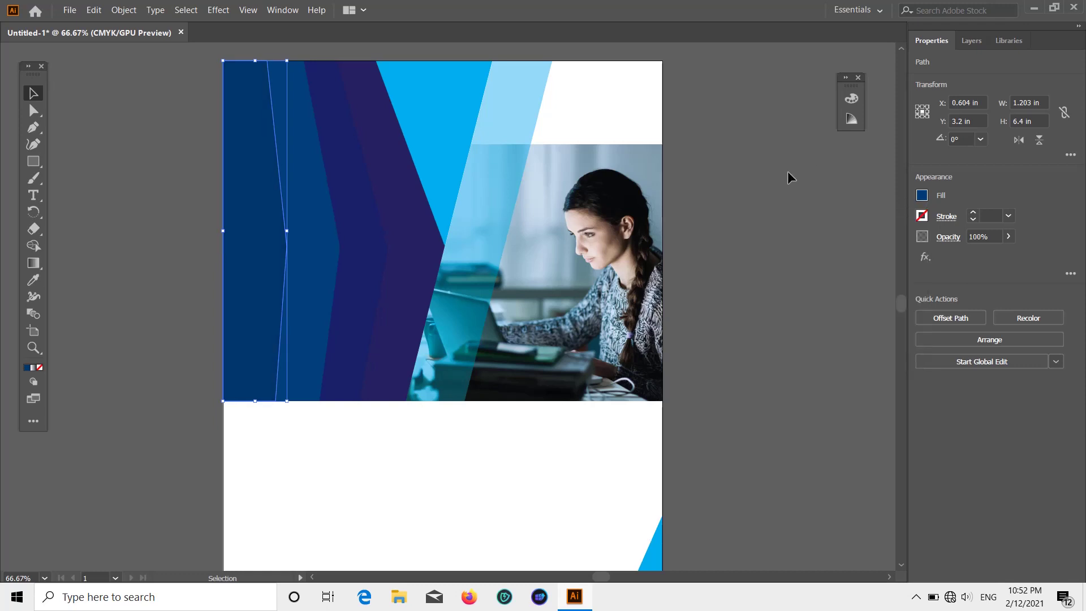
- Copy the narrow leftmost panel's darker fill onto the adjacent 2.2 in wide panel with the Eyedropper
click(715, 202)
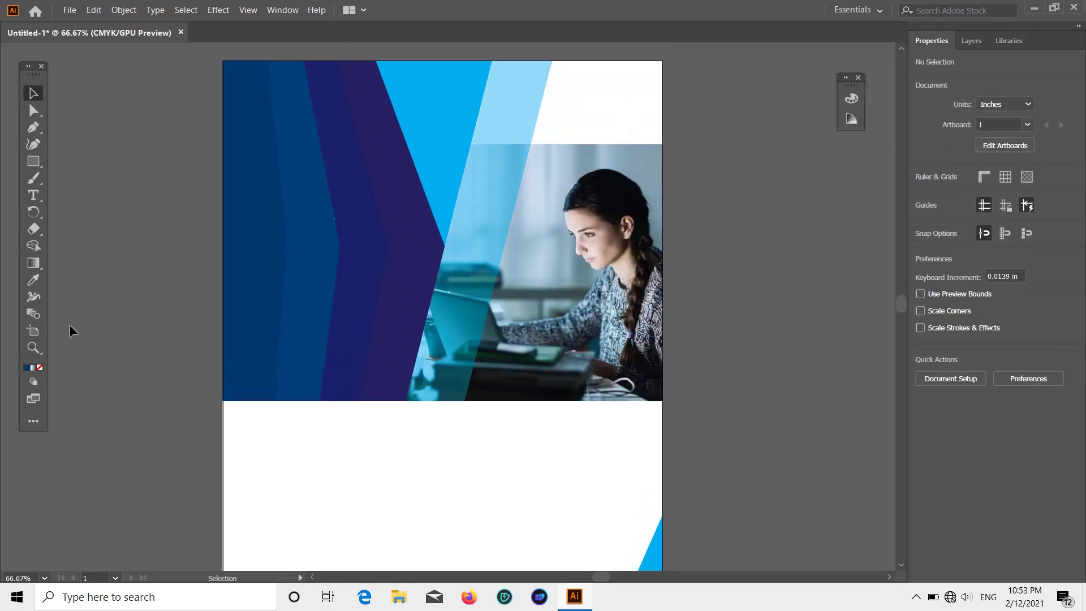
key(i)
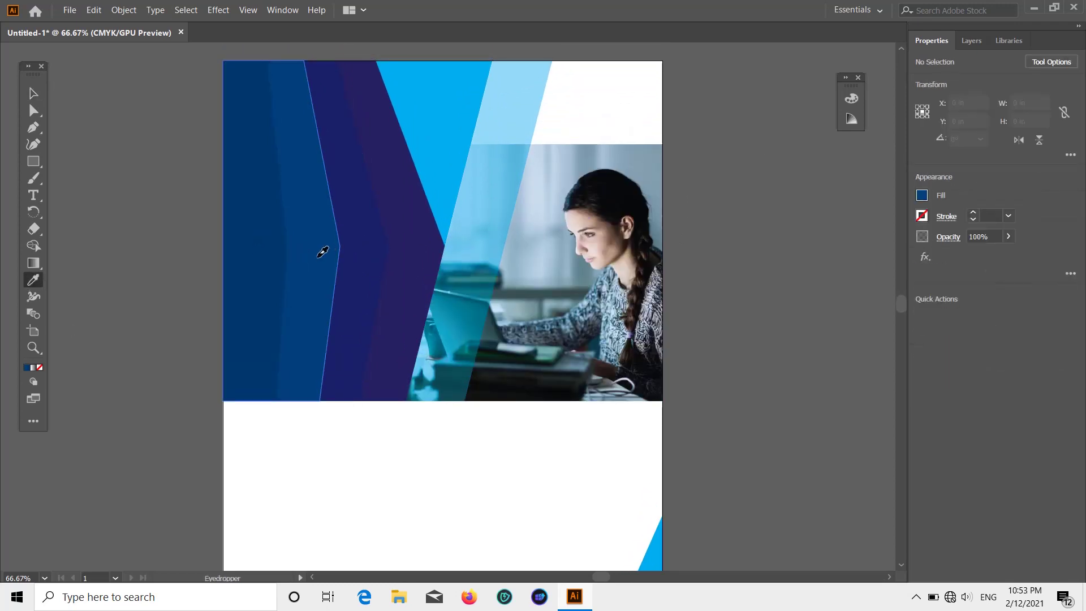
key(v)
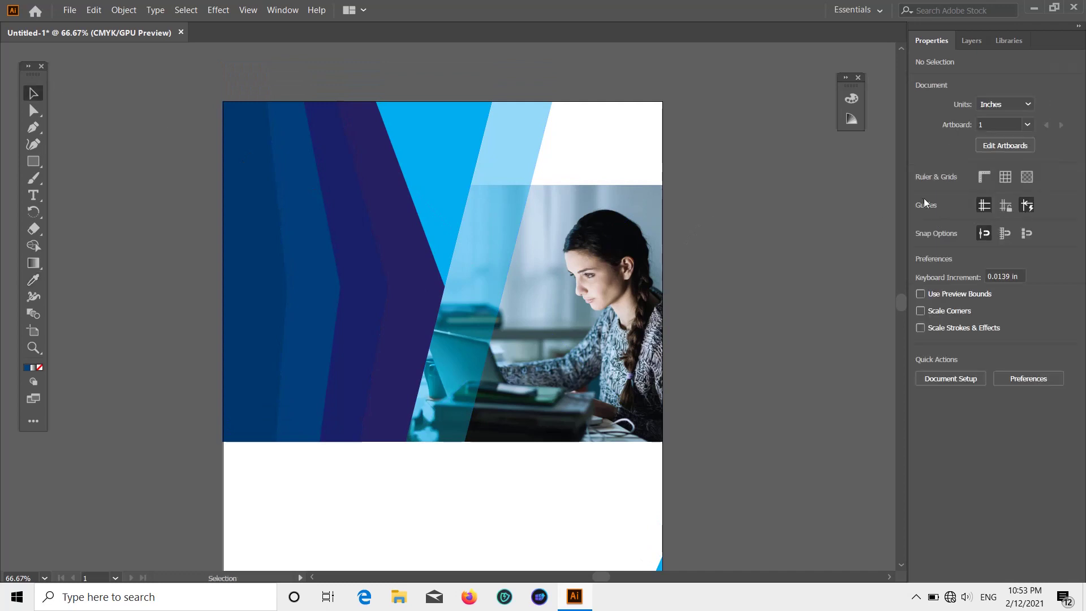
click(312, 281)
click(920, 198)
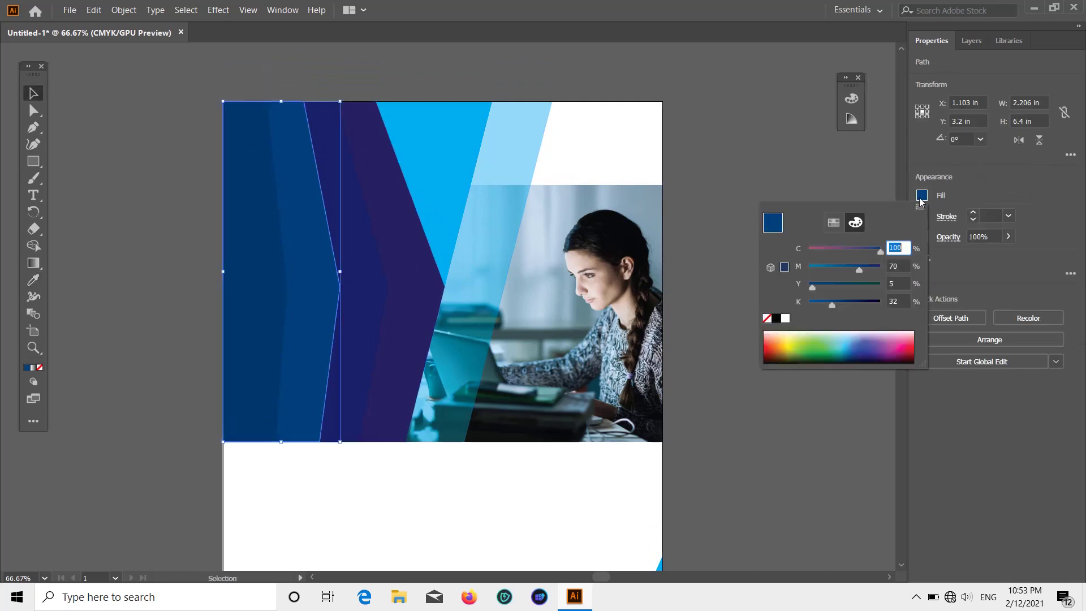
click(833, 222)
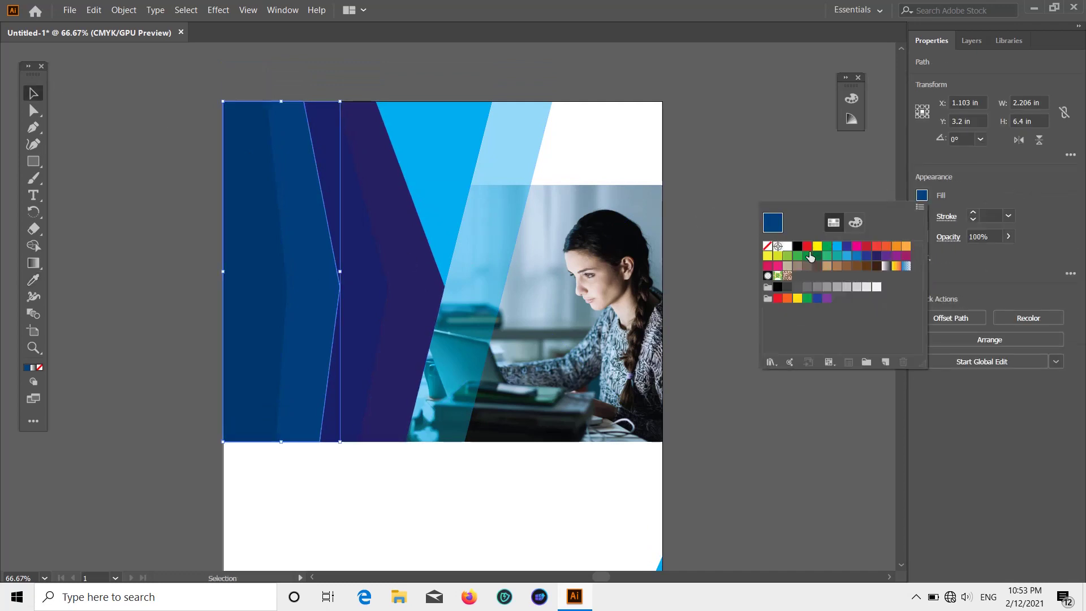
click(65, 278)
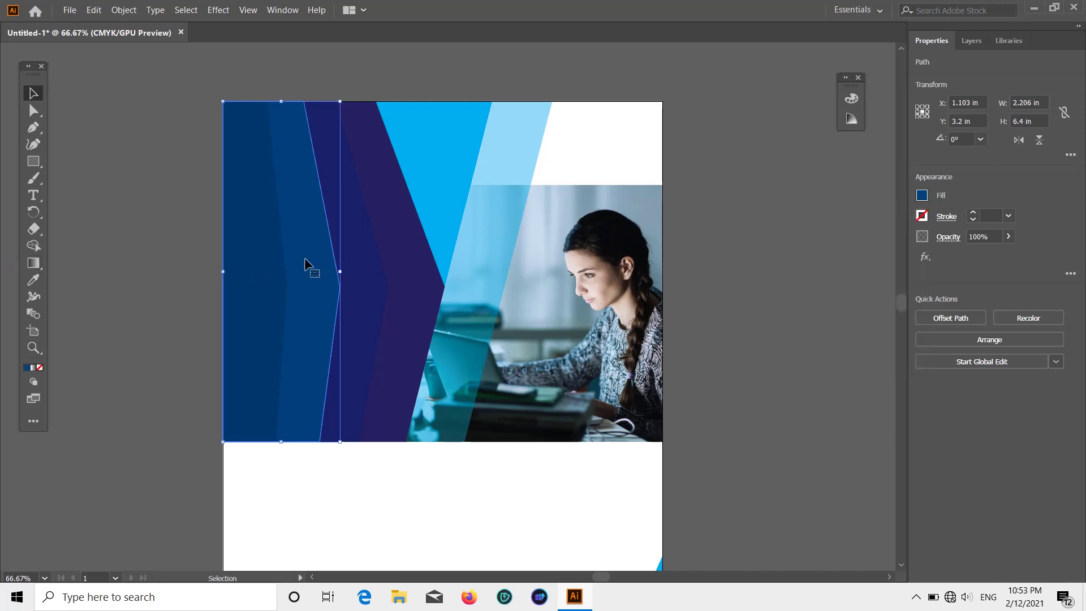
click(34, 279)
click(278, 262)
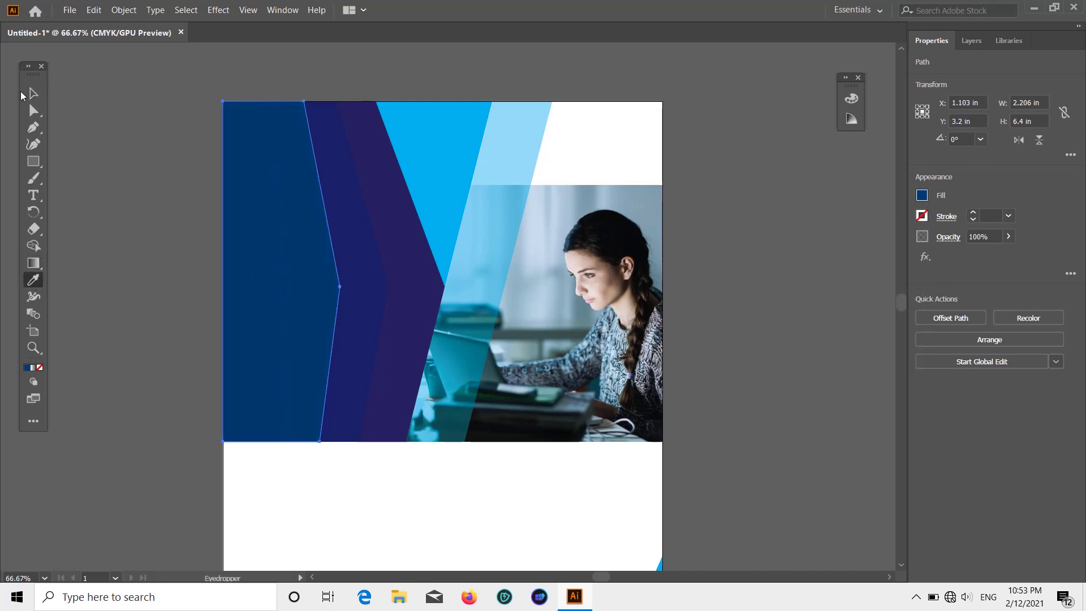
- Fill the narrow leftmost panel with the brighter blue swatch, C 85, M 50, Y 0, K 0
key(v)
click(252, 201)
click(925, 197)
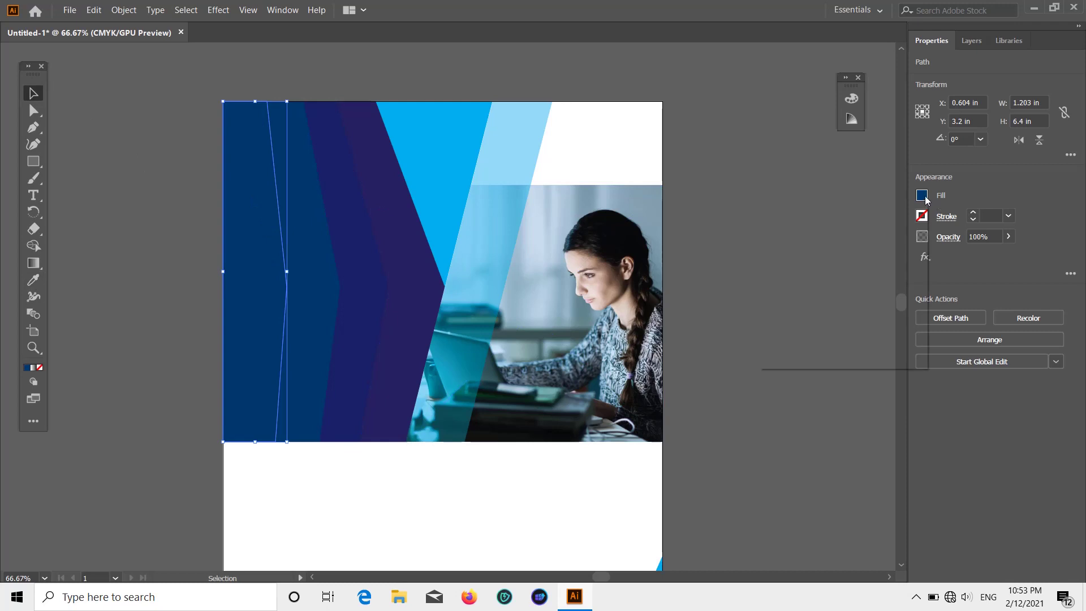
click(857, 256)
click(1049, 176)
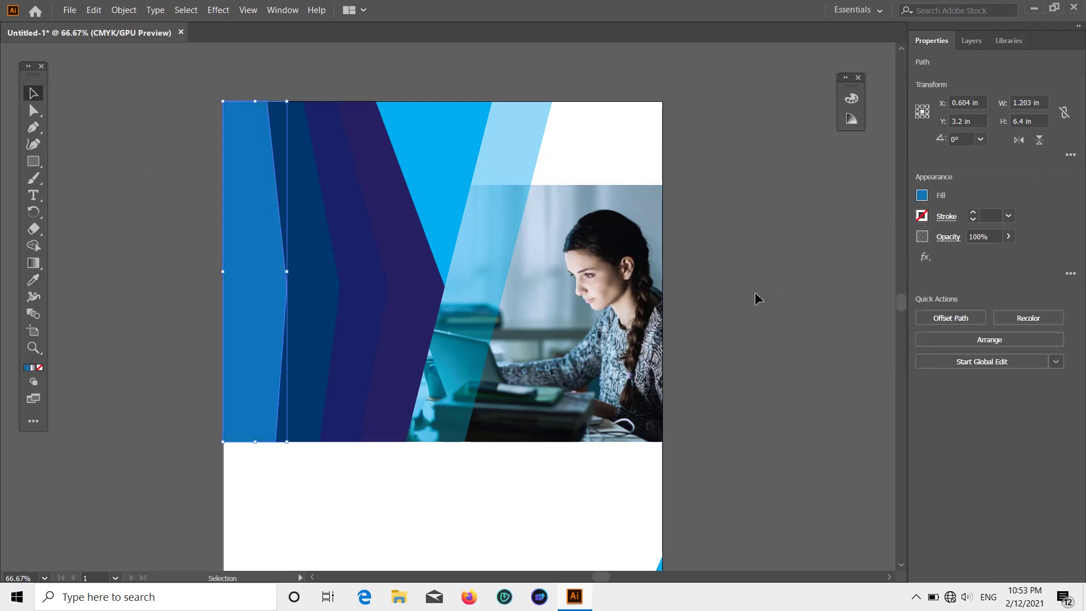
- Adjust the narrow leftmost panel's fill to magenta 42% and black 18%
click(754, 292)
click(259, 303)
click(922, 196)
click(853, 222)
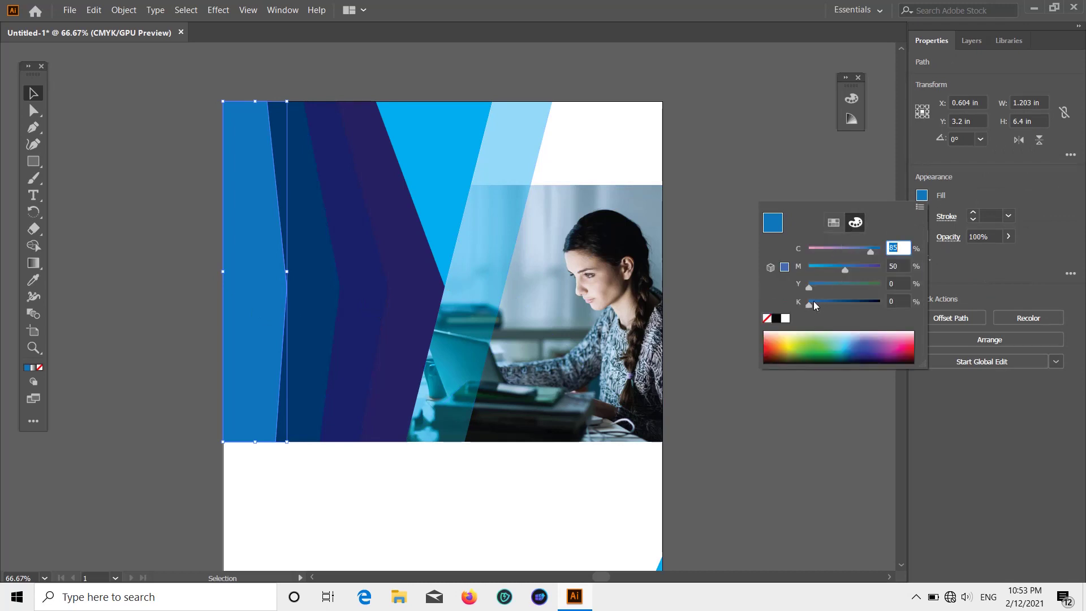
drag(820, 301, 835, 267)
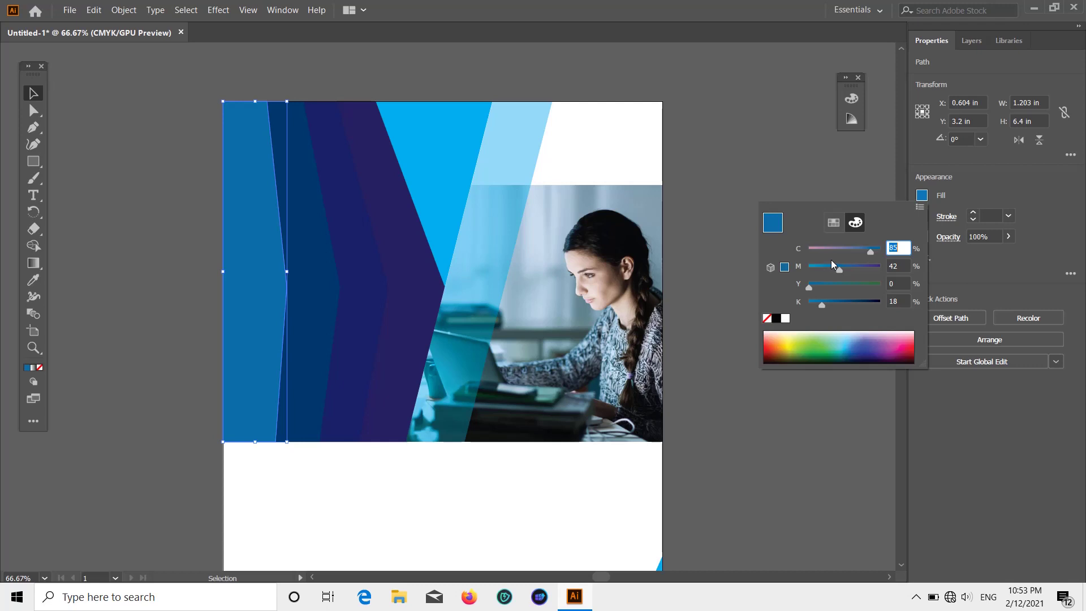
click(868, 346)
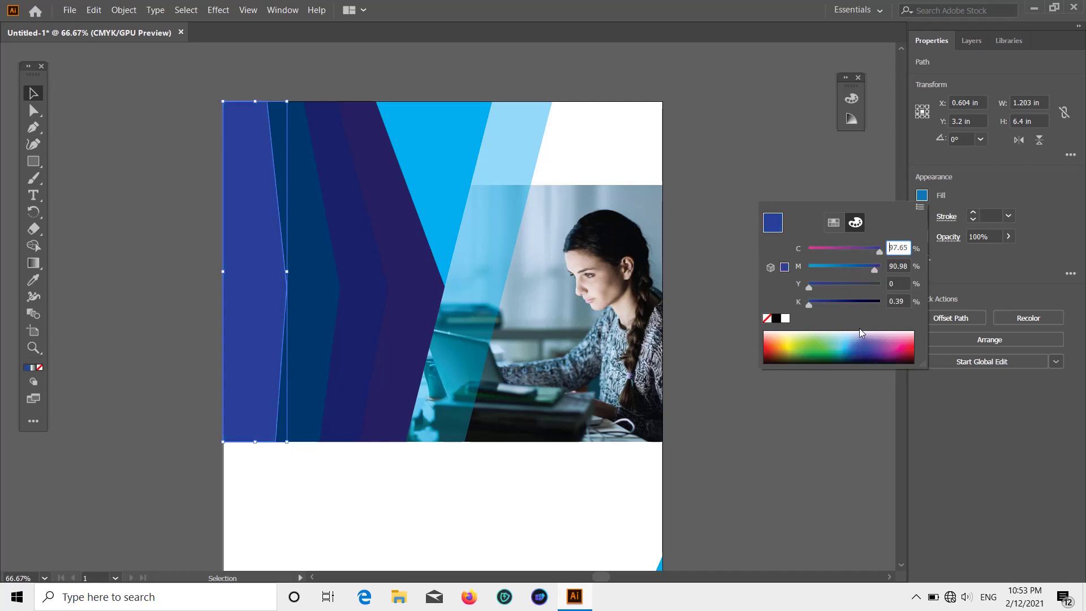
text(2)
click(1026, 201)
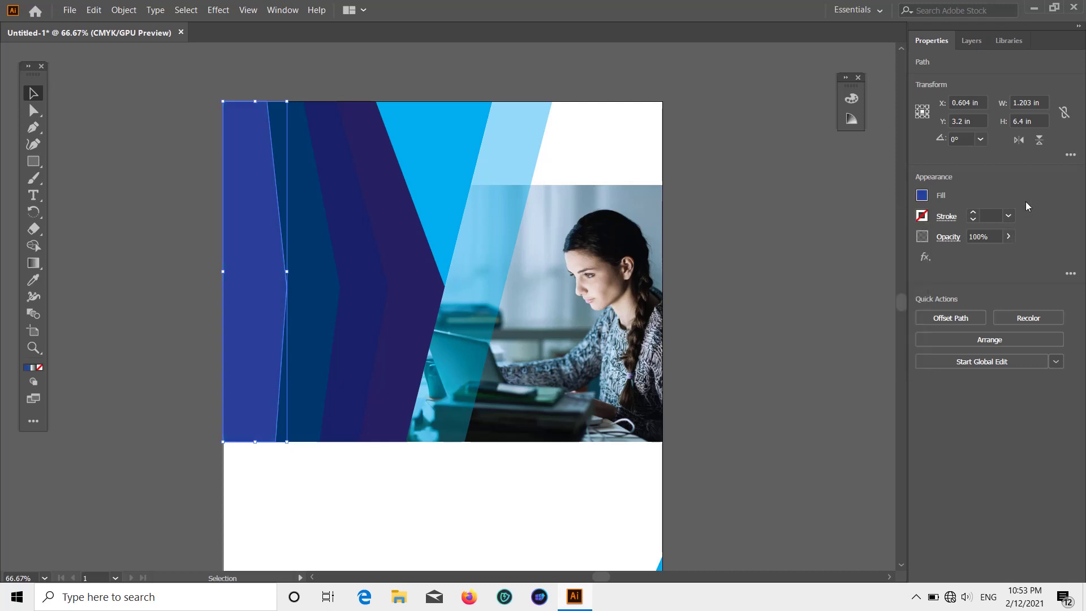
click(843, 215)
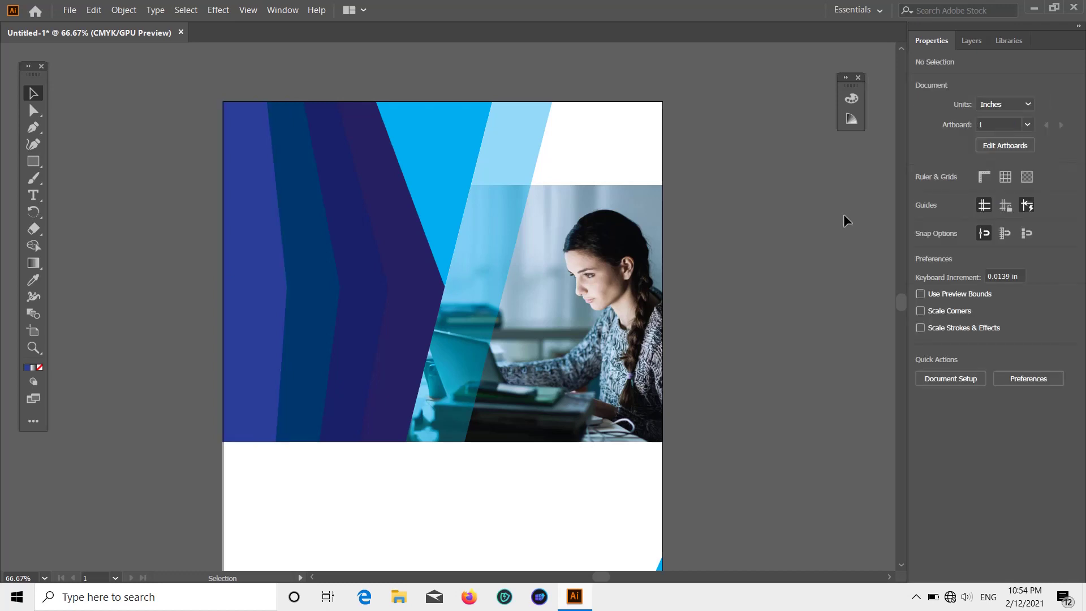
key(ctrl+z)
click(764, 224)
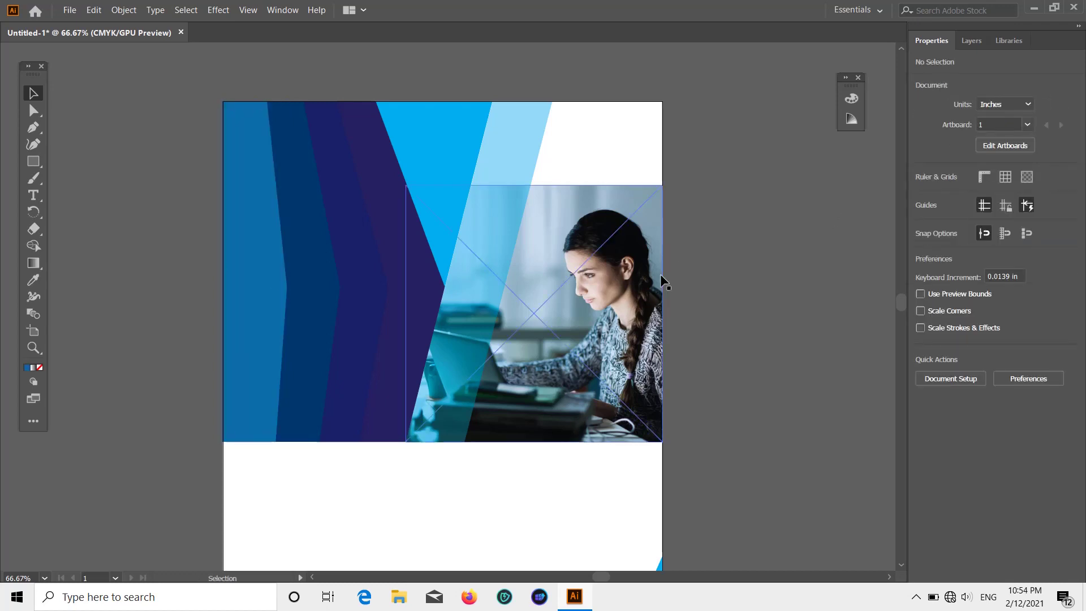
- Move the leftmost panel's upper-left anchor down and its lower-left anchor up along the artboard edge, each by about 1.2 in
scroll(509, 283, down, 2)
scroll(320, 291, up, 1)
scroll(306, 288, down, 1)
scroll(283, 294, up, 1)
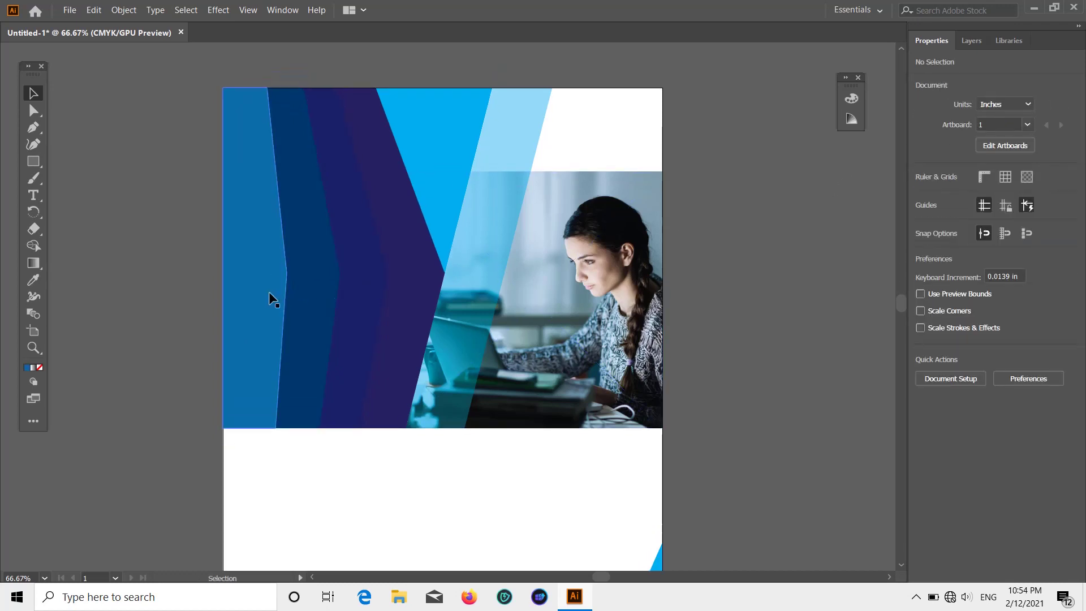
click(269, 291)
click(34, 145)
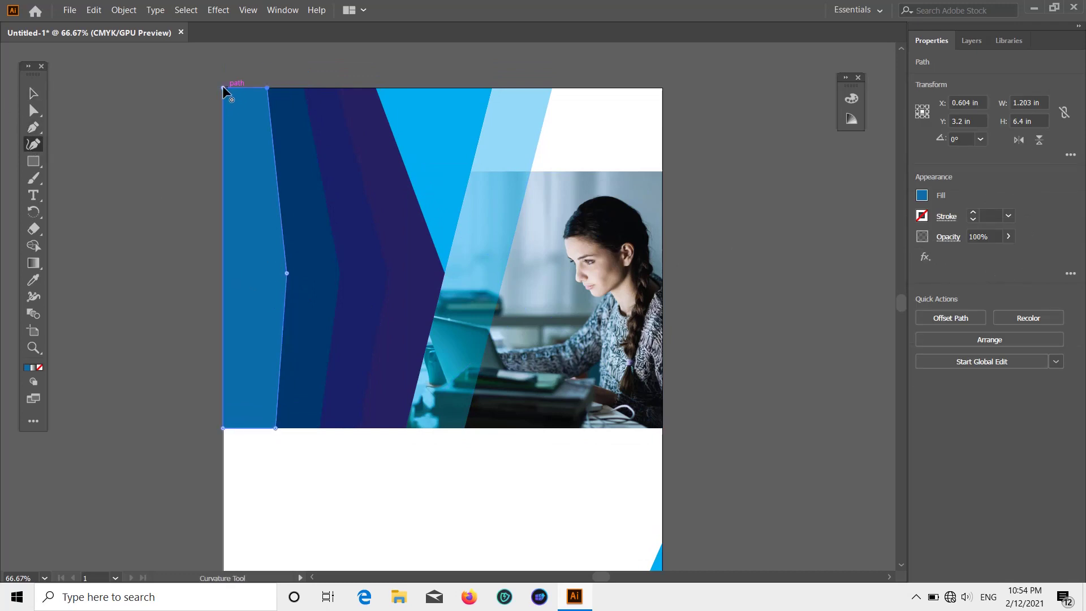
drag(223, 88, 222, 151)
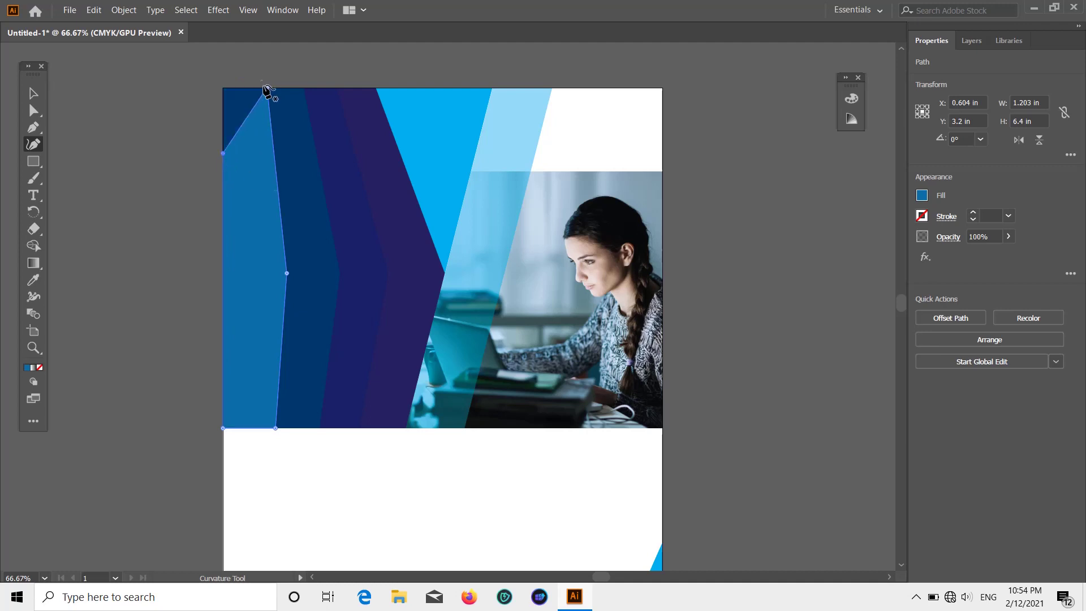
drag(222, 428, 222, 365)
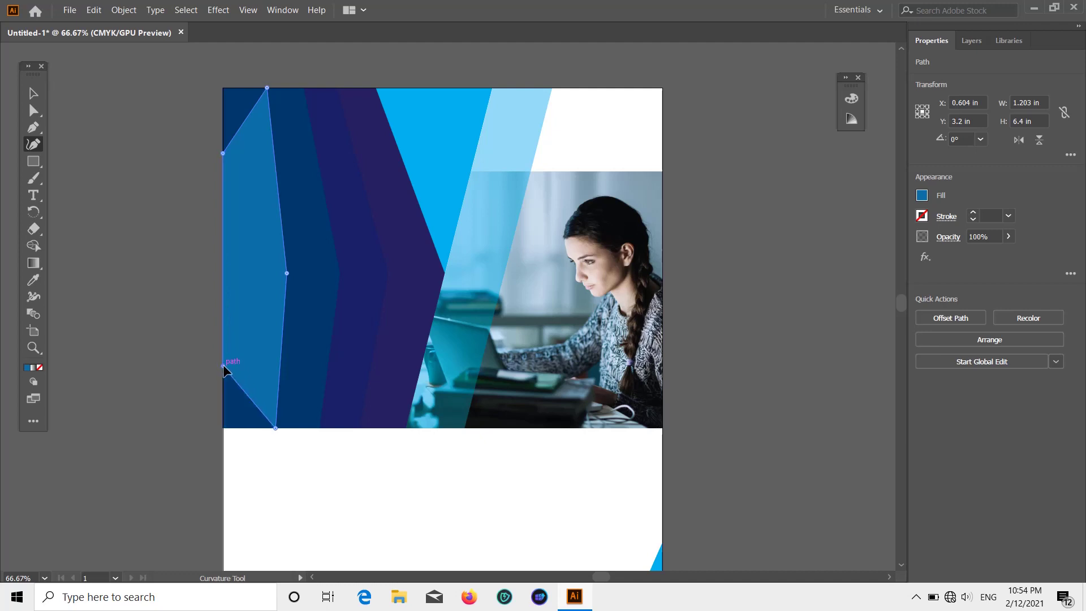
- Delete the leftmost panel's upper and lower anchors on its slanted side with the Pen tool, keeping the middle tip
click(33, 127)
click(267, 89)
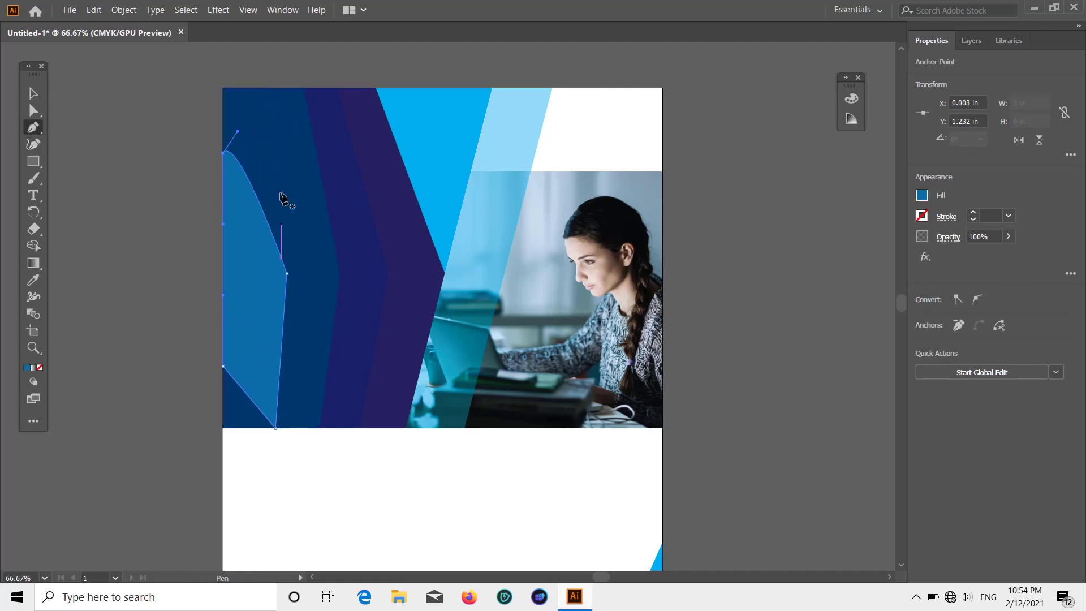
click(276, 427)
scroll(260, 371, down, 2)
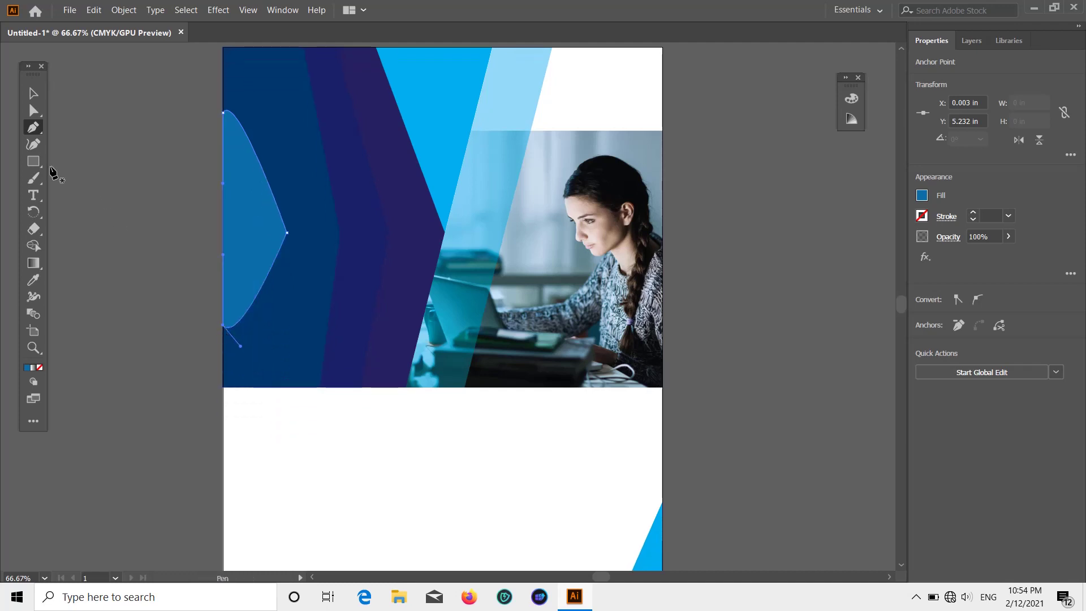
- Pull the extra anchor beside the leftmost panel's lower corner inward, and delete the extra anchors beside both artboard-edge corners
click(34, 144)
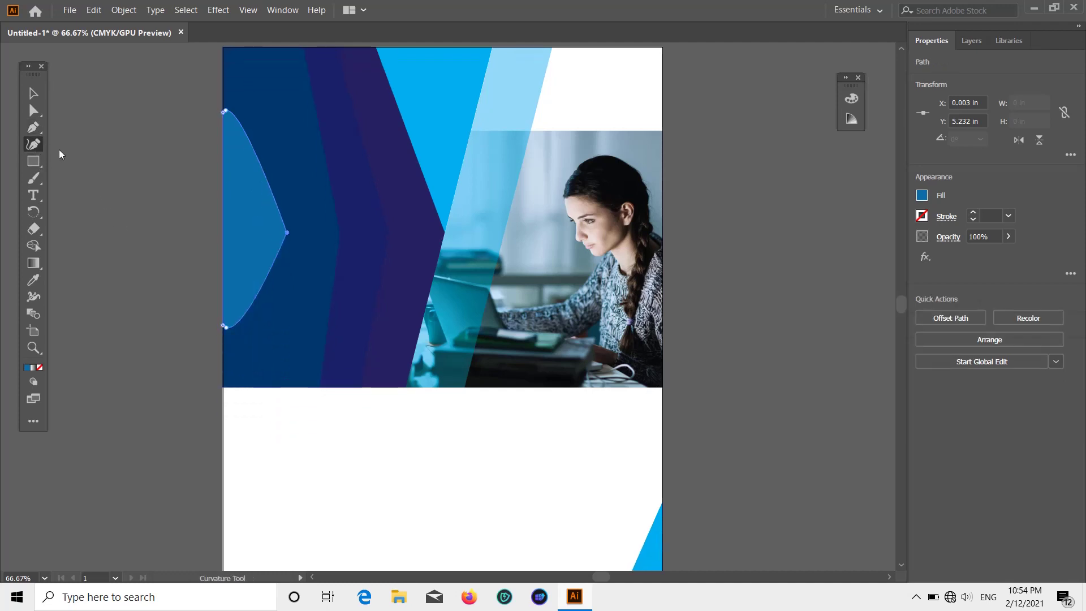
click(225, 326)
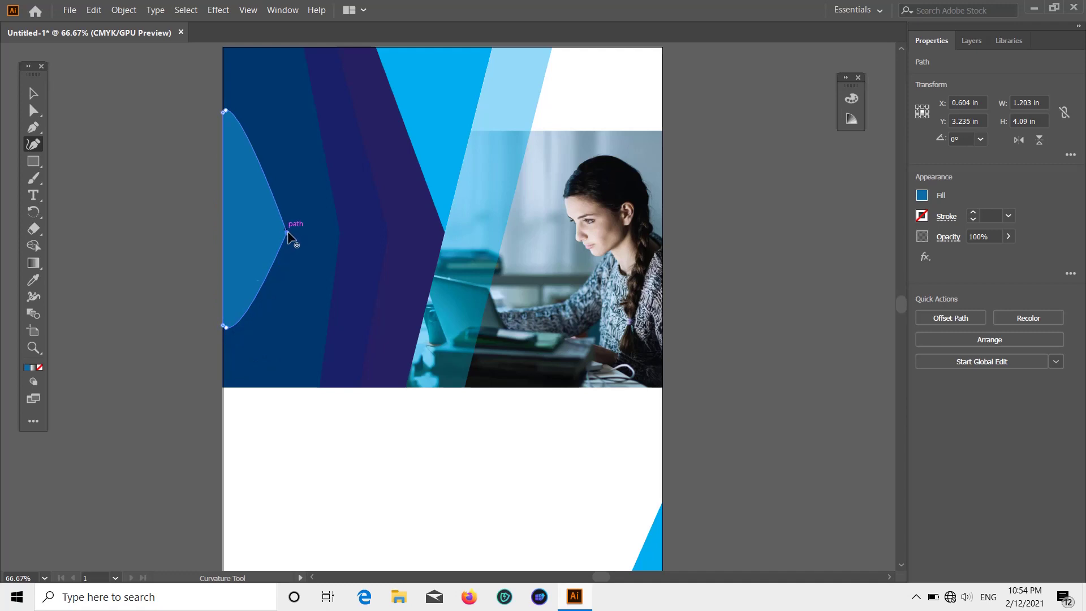
scroll(257, 287, up, 3)
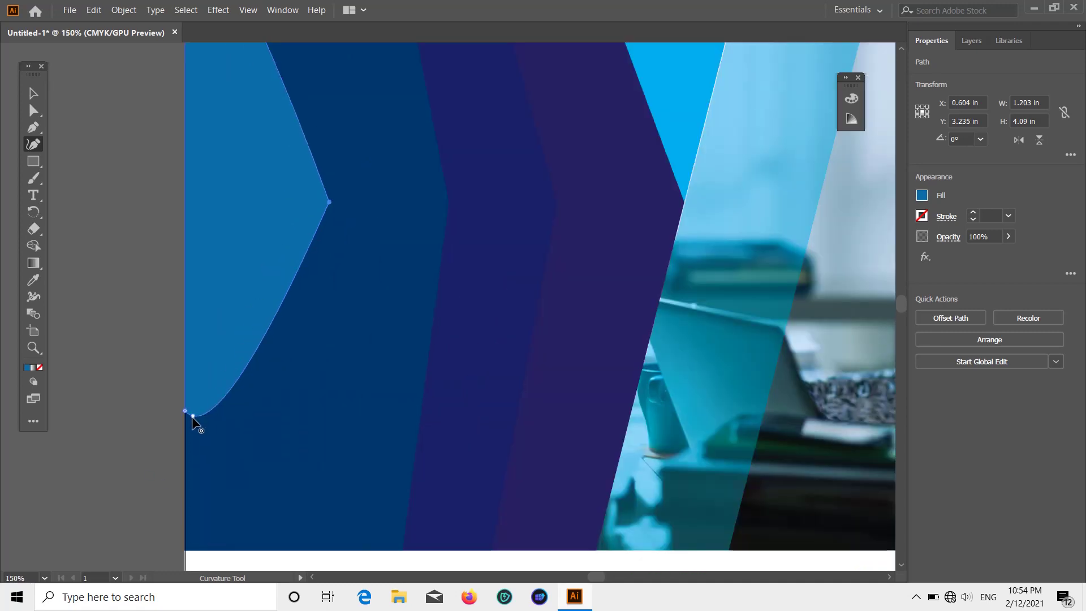
drag(194, 416, 203, 402)
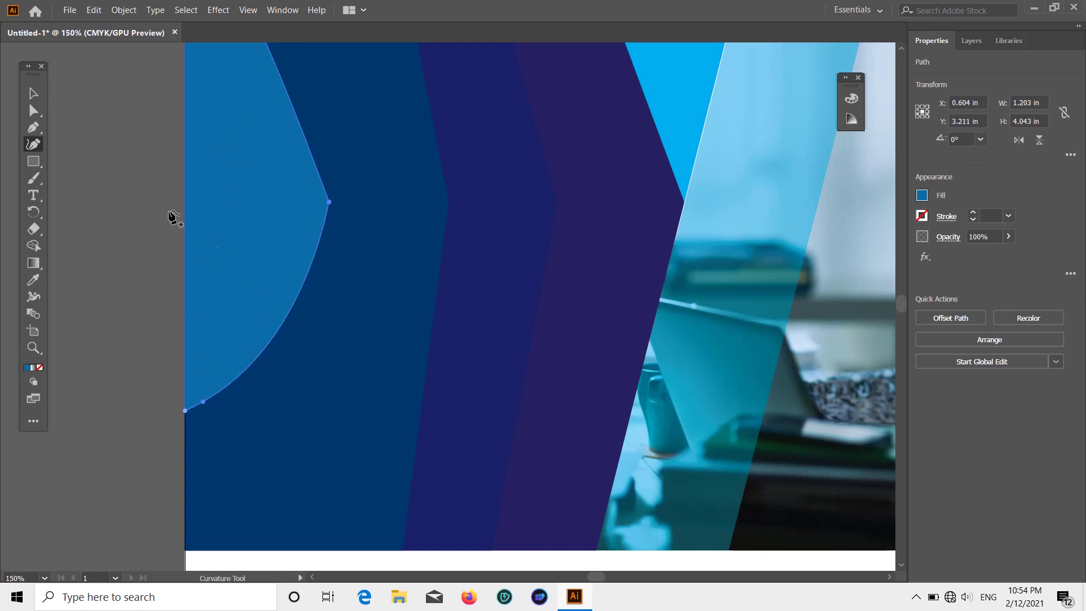
key(p)
click(203, 401)
scroll(206, 406, up, 2)
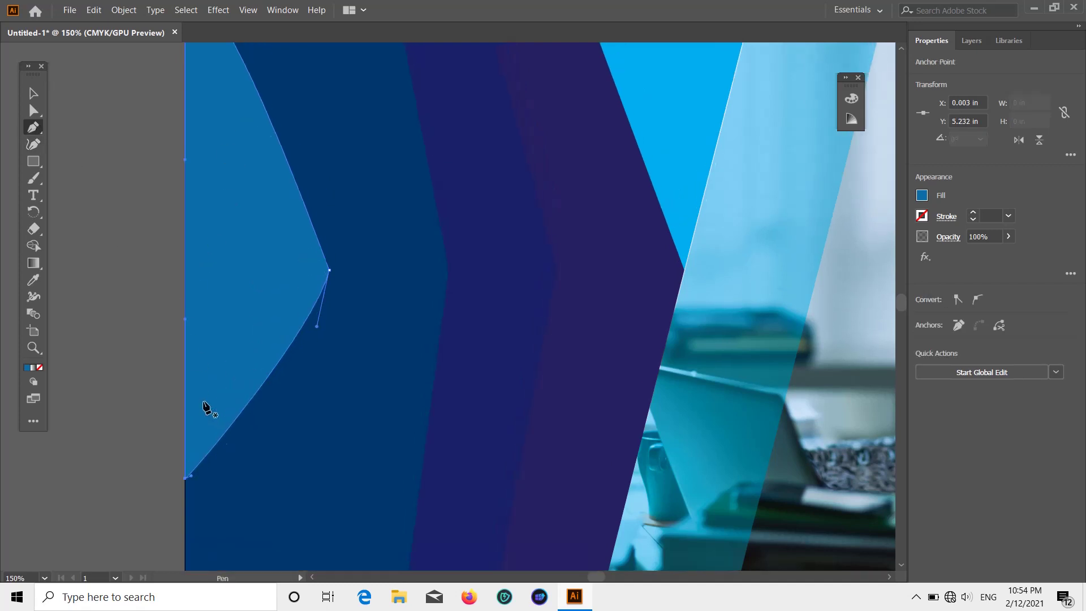
scroll(192, 366, up, 4)
click(194, 143)
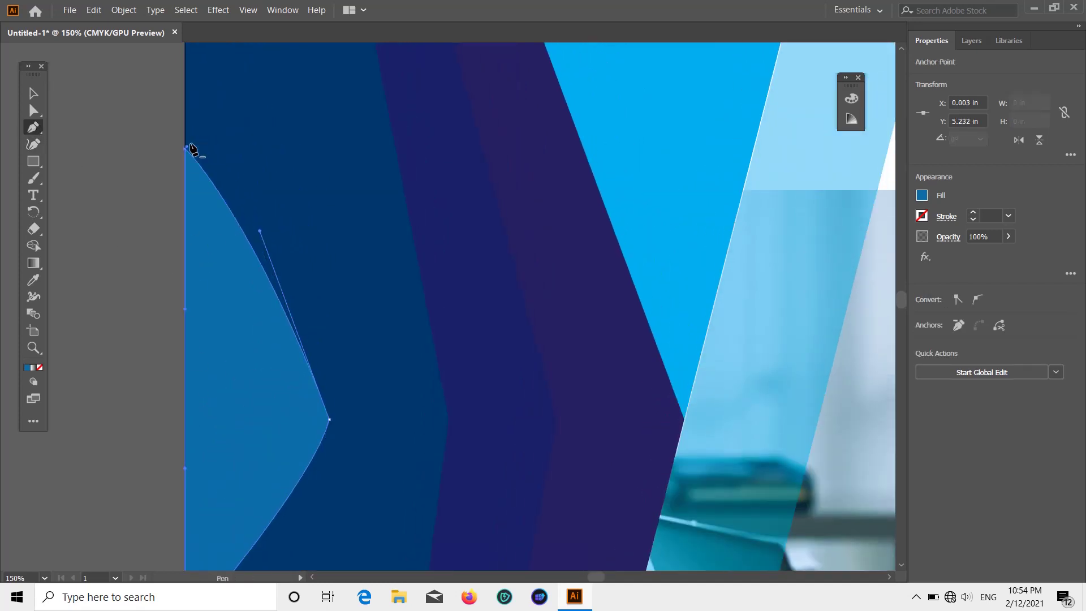
- Flatten the leftmost panel's upper slanted edge by shifting its midpoint inward with the Curvature tool, and delete that midpoint anchor
click(36, 149)
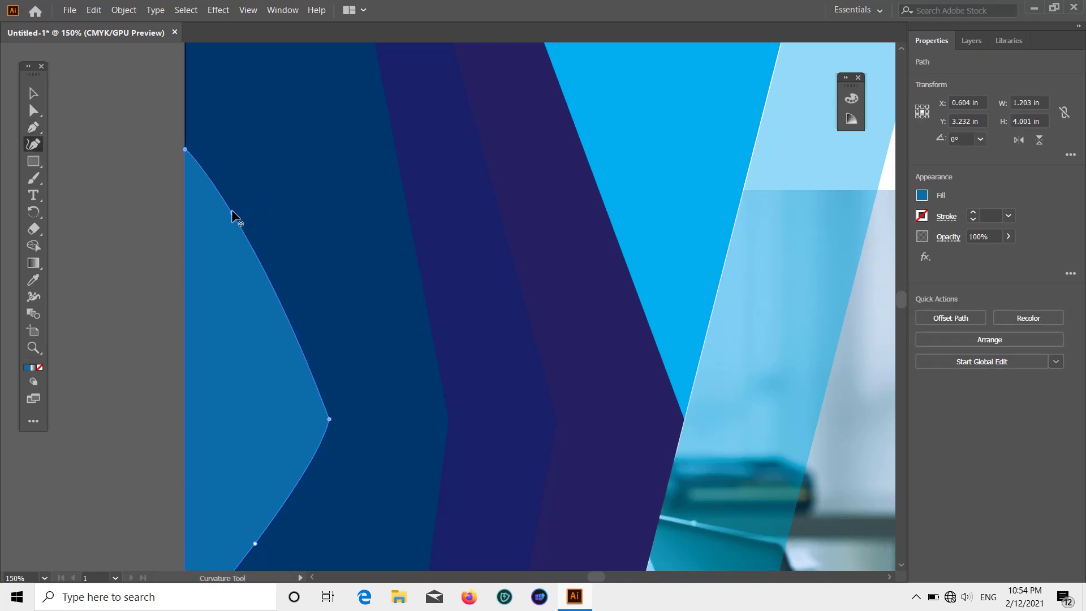
scroll(233, 214, down, 1)
scroll(240, 189, up, 1)
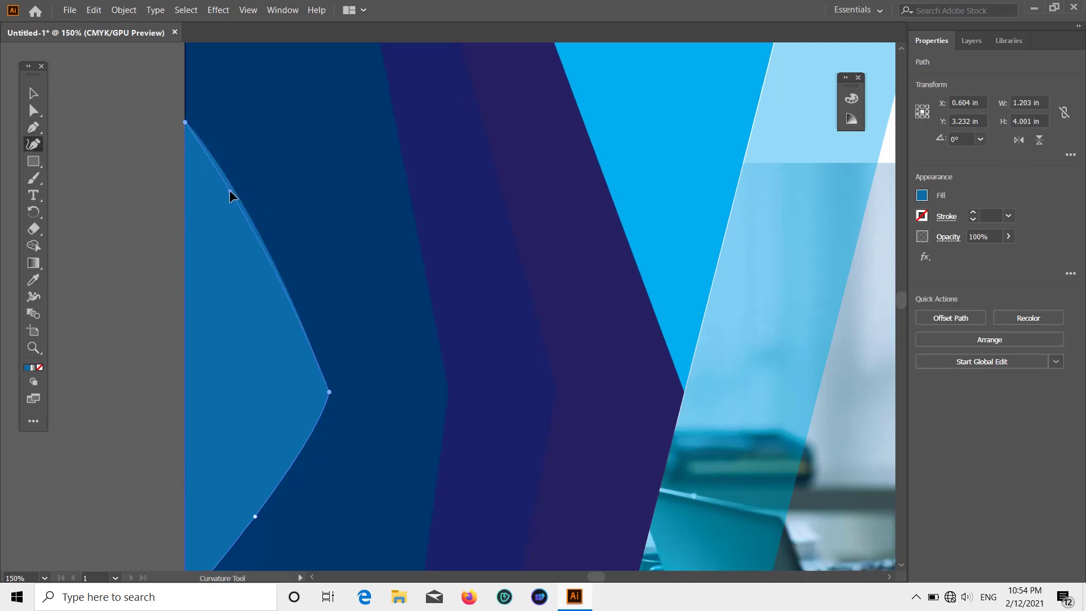
scroll(229, 189, down, 1)
click(34, 127)
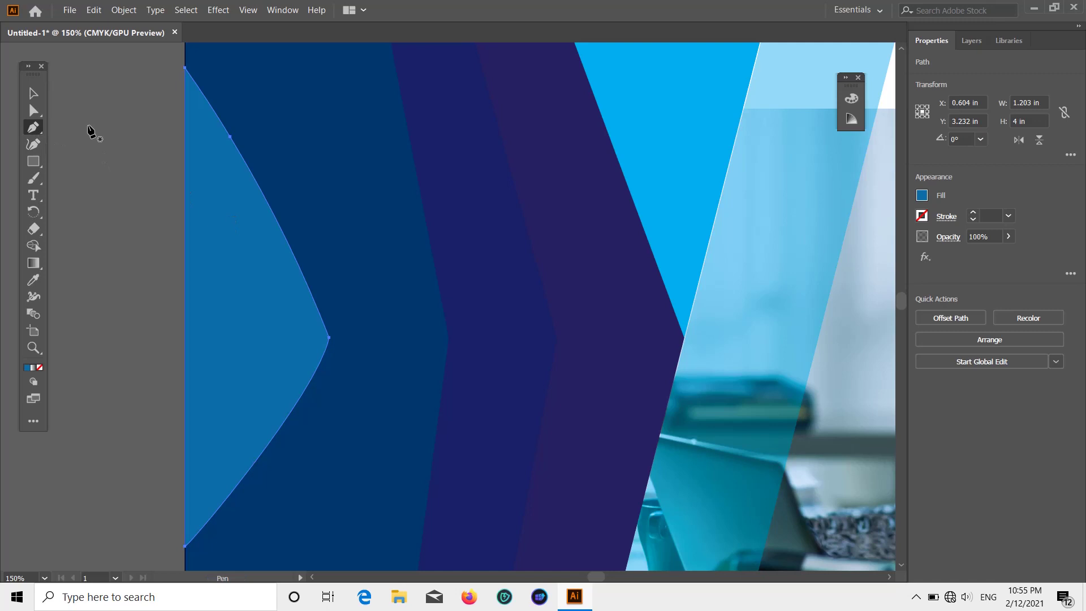
click(230, 142)
scroll(273, 463, down, 1)
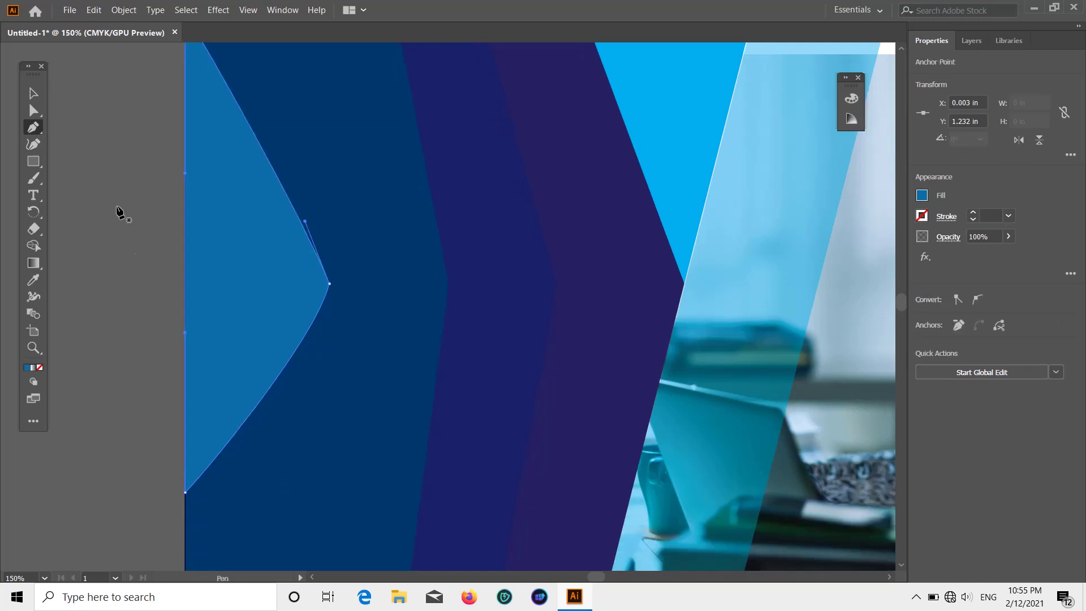
- Convert the leftmost panel's protruding tip to a sharp corner point with the Curvature tool
click(33, 144)
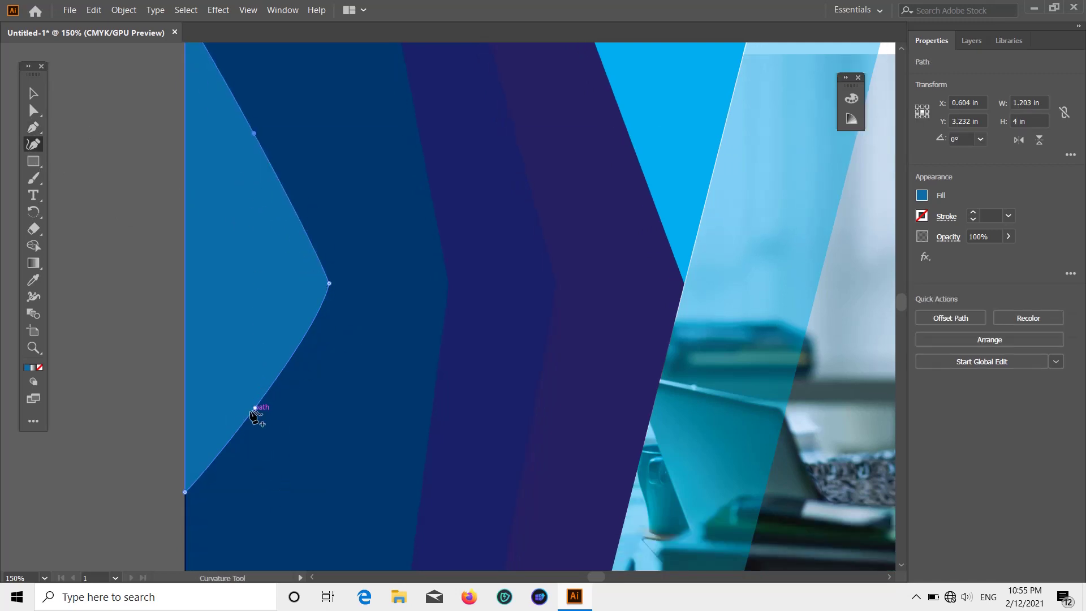
double_click(329, 283)
scroll(271, 384, down, 1)
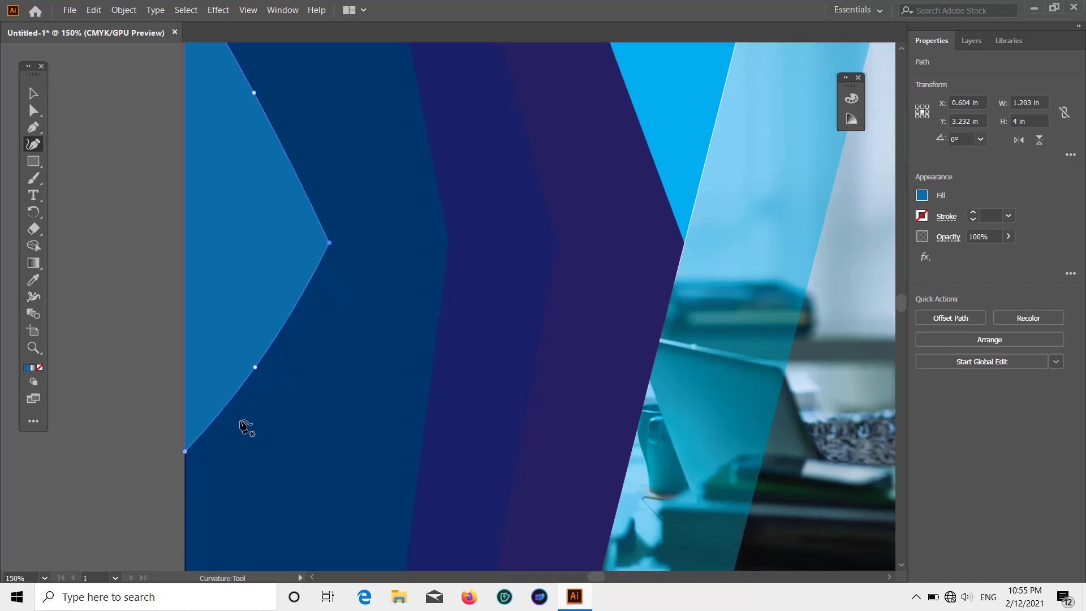
click(187, 452)
key(ctrl+z)
scroll(206, 405, up, 3)
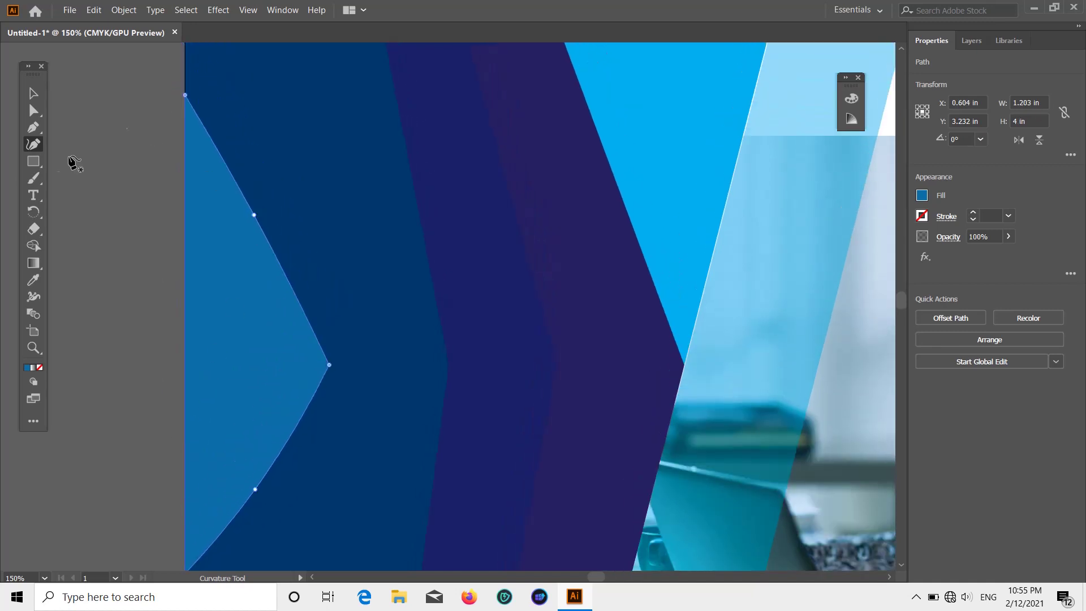
- Delete the midpoint anchors on the leftmost panel's upper and lower slanted edges with the Pen tool
click(33, 127)
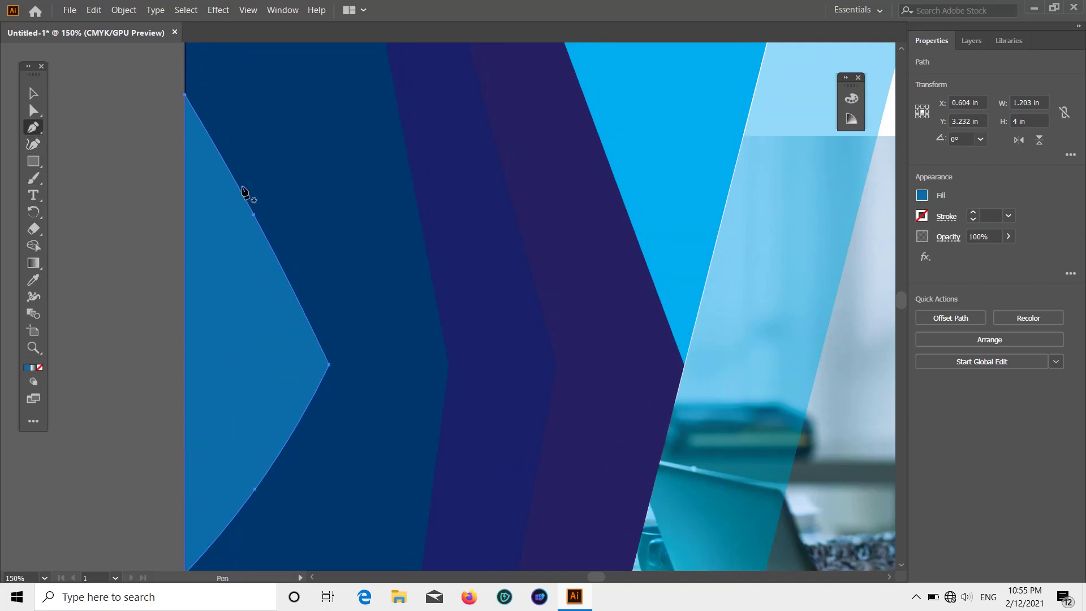
click(255, 215)
scroll(274, 247, down, 3)
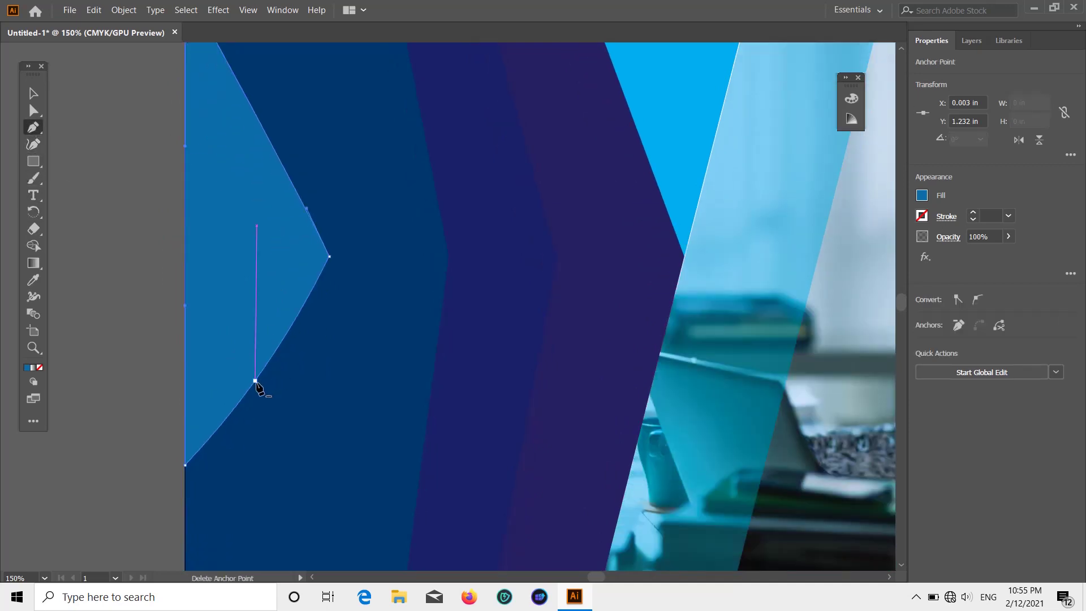
click(258, 381)
scroll(260, 383, up, 2)
click(34, 93)
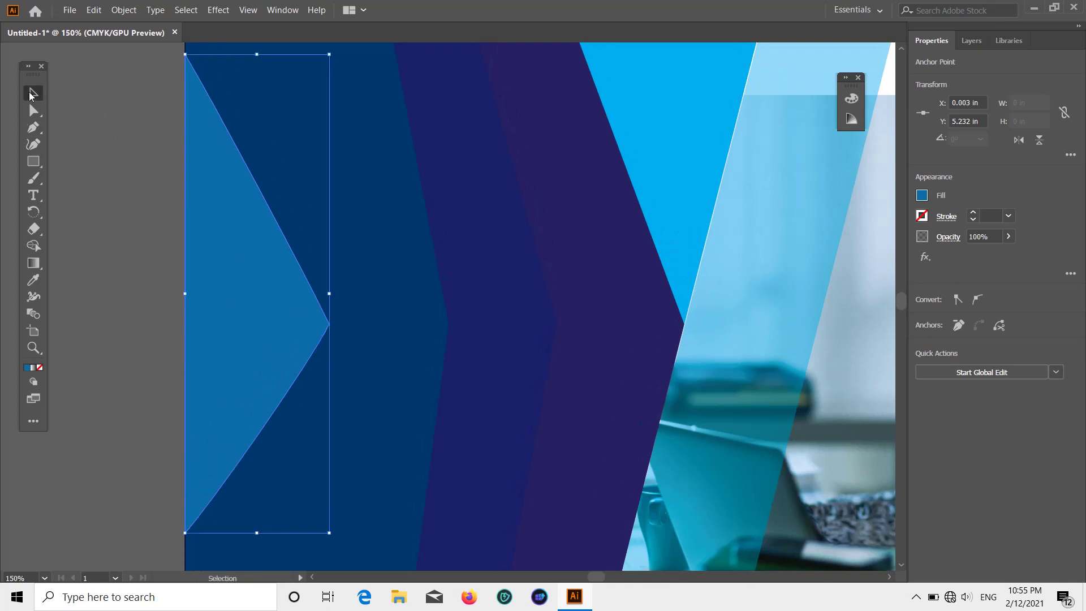
- Move the leftmost panel's lower-left anchor down along the artboard edge by about 0.67 in with the Curvature tool
scroll(540, 305, down, 1)
key(ctrl+minus)
key(ctrl+minus)
click(777, 316)
scroll(777, 317, up, 2)
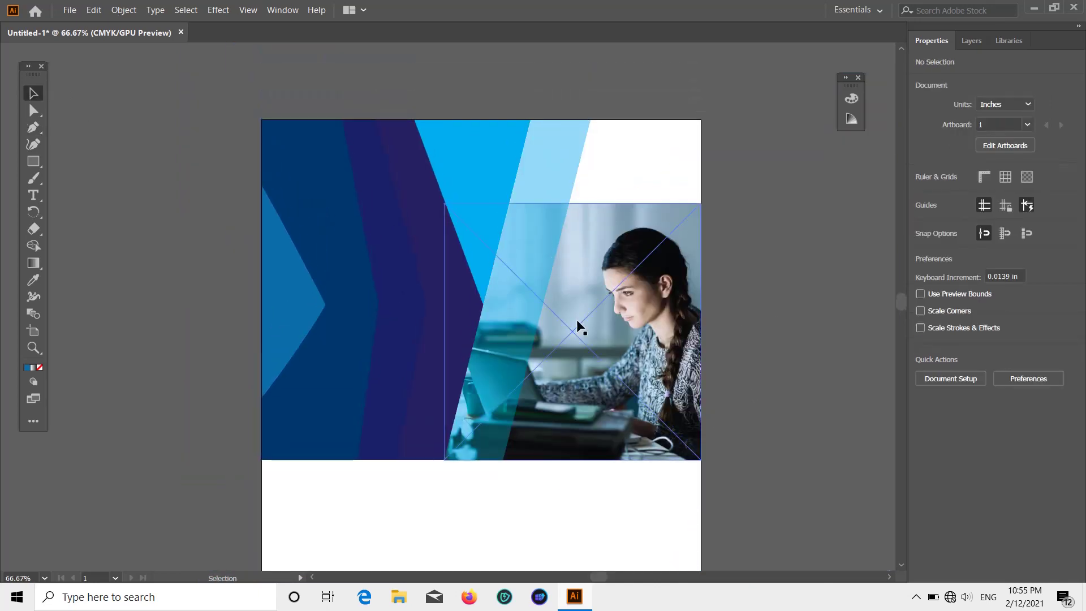
click(301, 305)
click(31, 144)
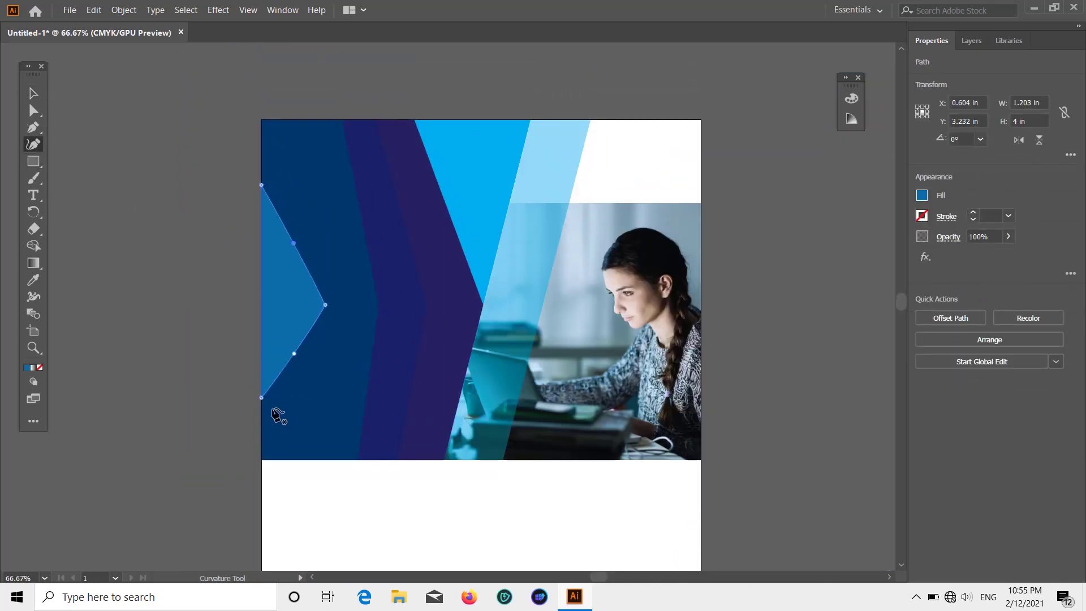
drag(261, 398, 261, 433)
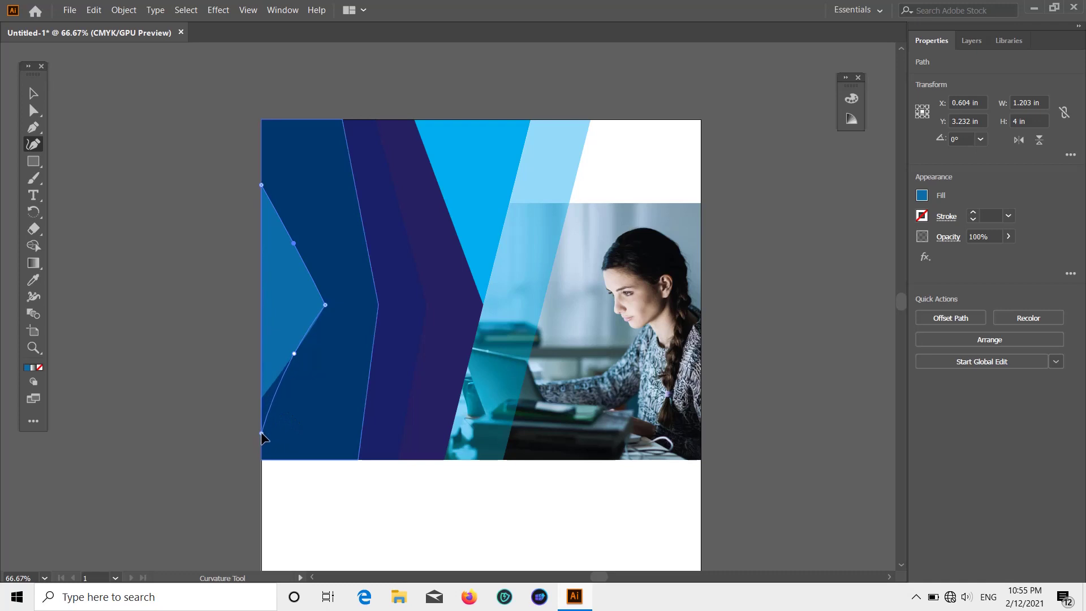
- Delete the anchor midway along the leftmost panel's lower slanted edge with the Pen tool
click(34, 128)
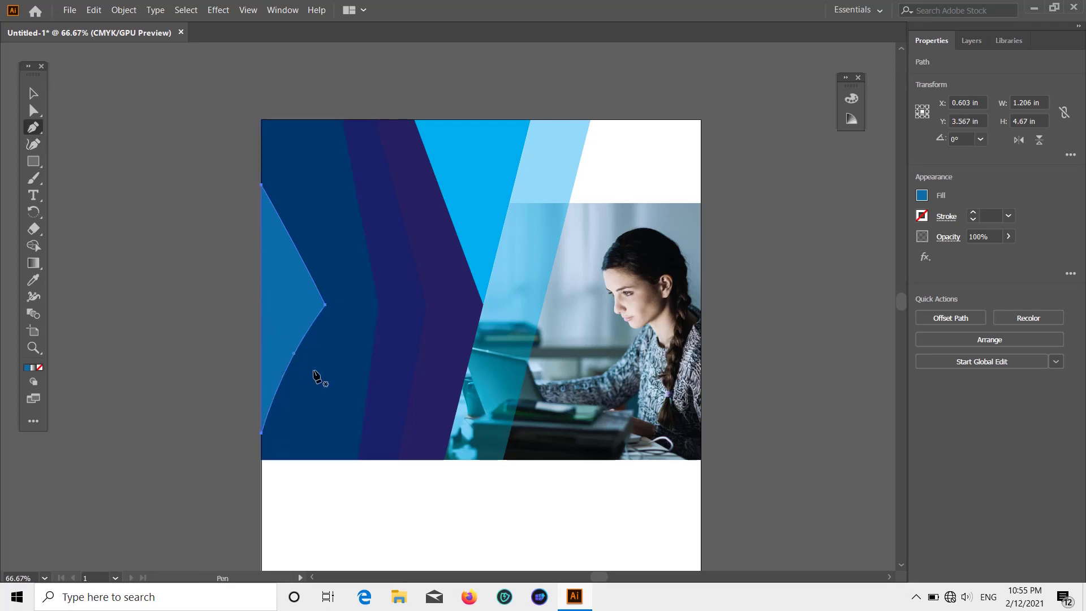
click(295, 354)
scroll(328, 335, up, 3)
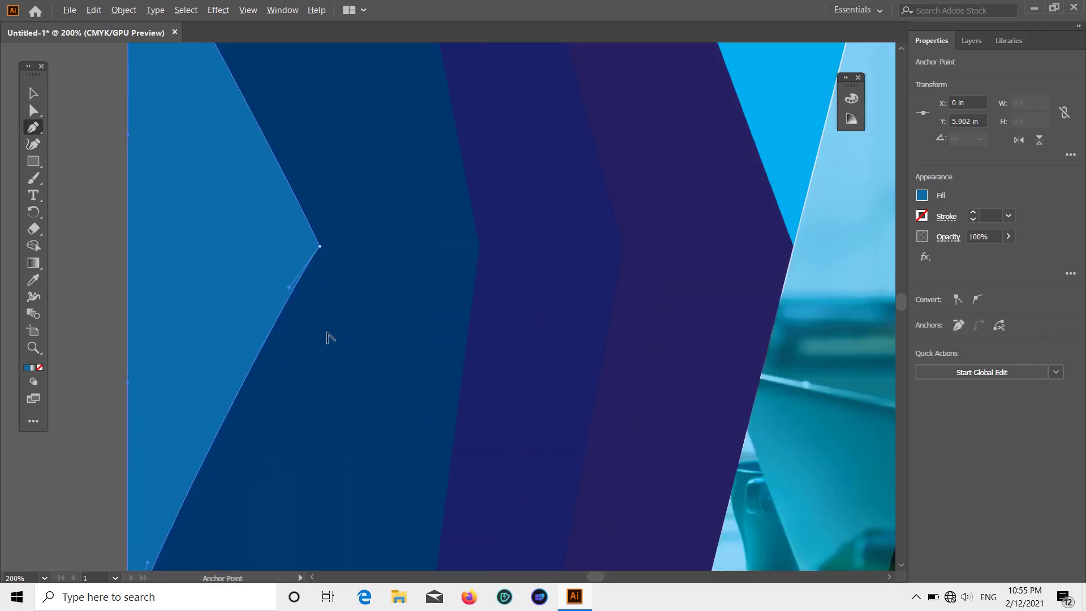
scroll(270, 270, down, 2)
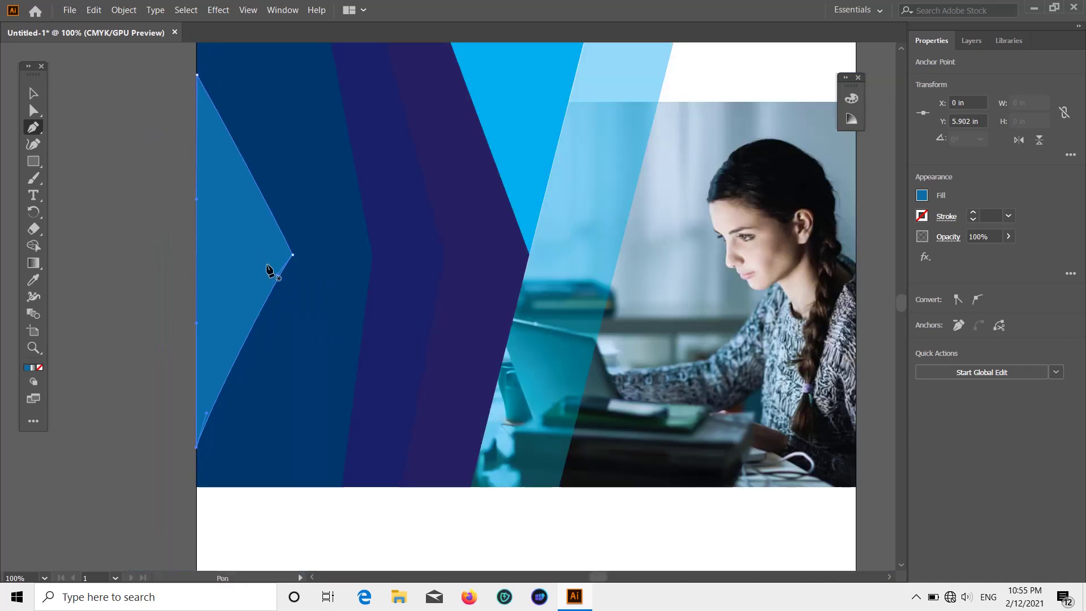
- Straighten the leftmost panel's lower slanted edge by nudging its midpoint slightly outward, and remove that midpoint anchor
click(33, 144)
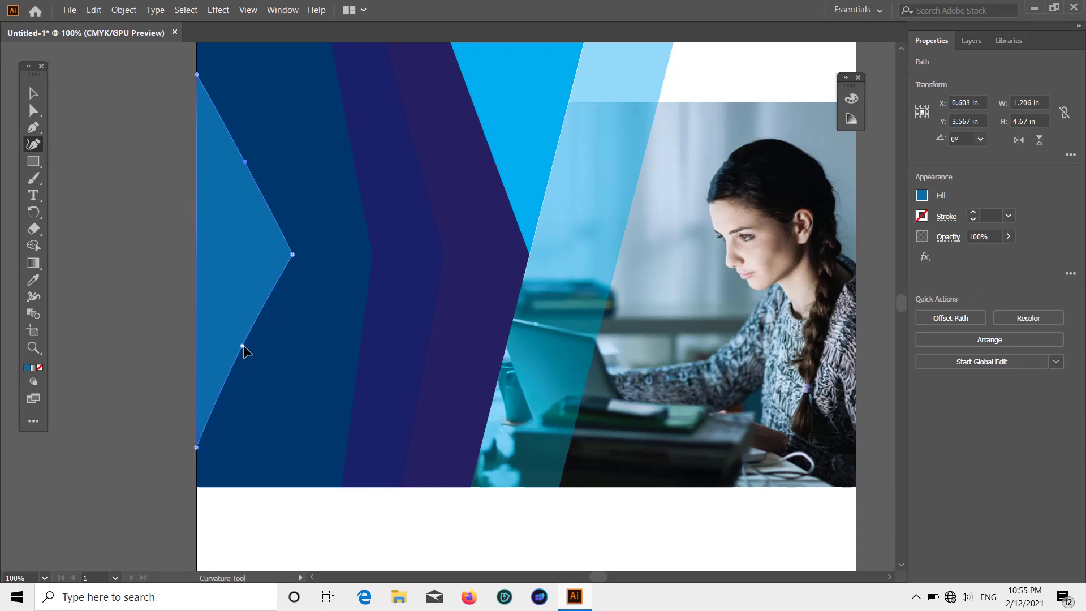
drag(243, 346, 246, 348)
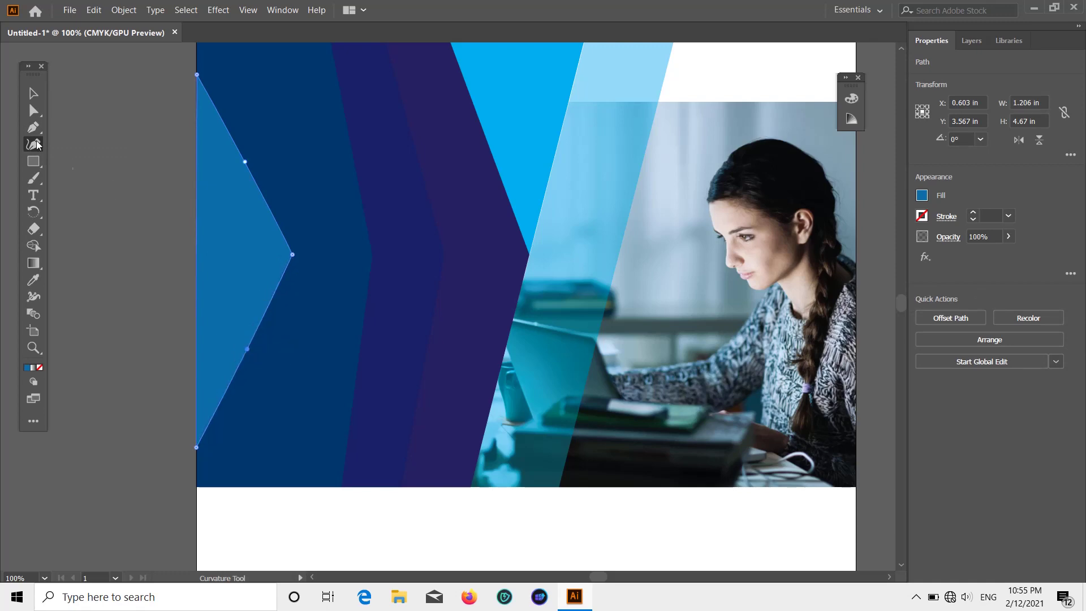
key(p)
click(247, 348)
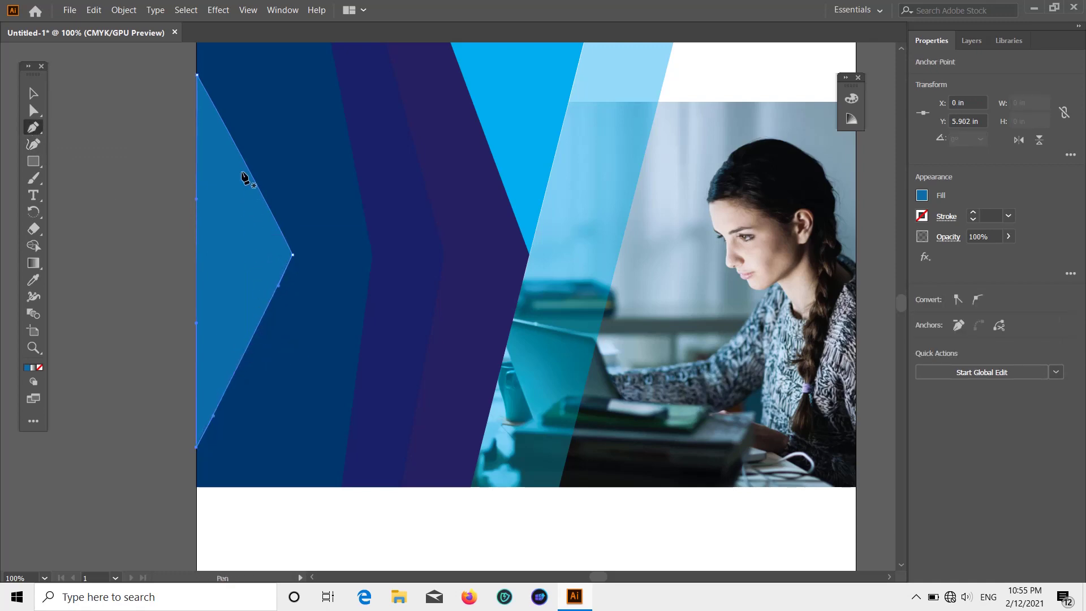
scroll(292, 297, up, 2)
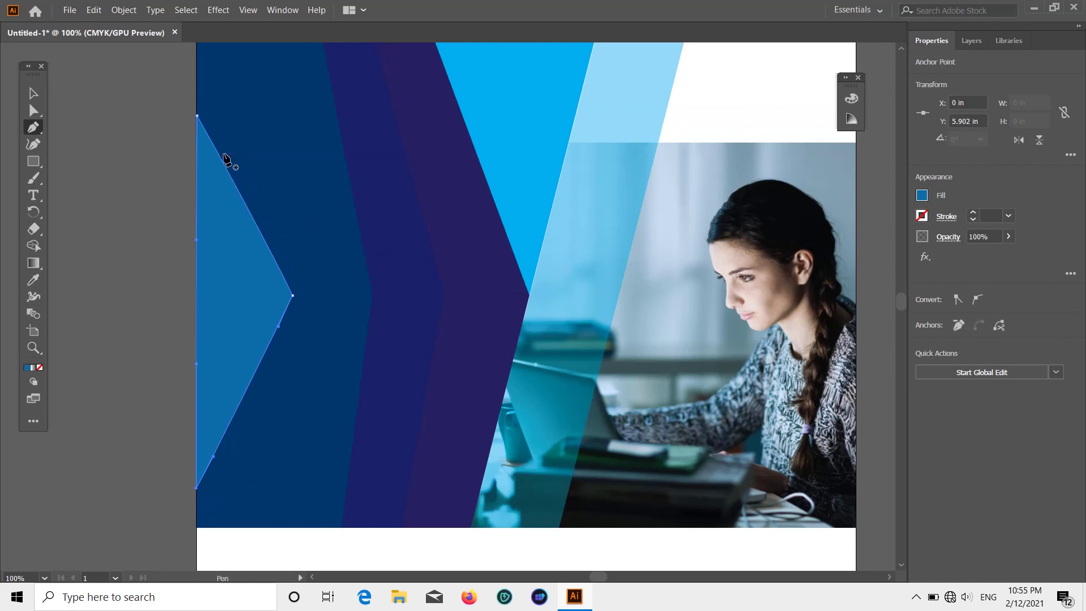
click(33, 93)
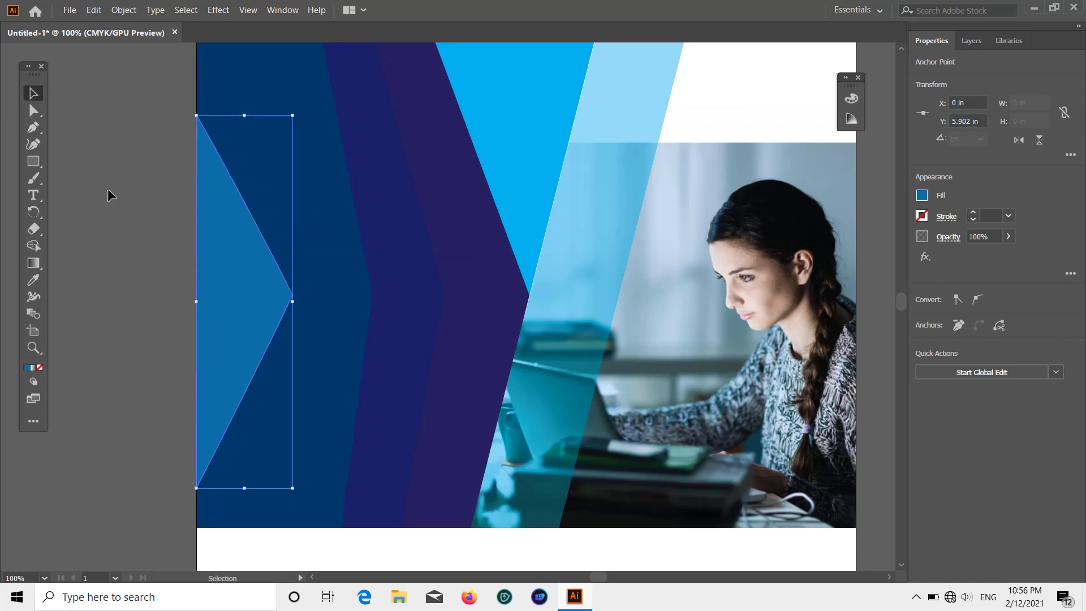
scroll(694, 397, down, 4)
scroll(695, 397, down, 1)
scroll(694, 421, down, 2)
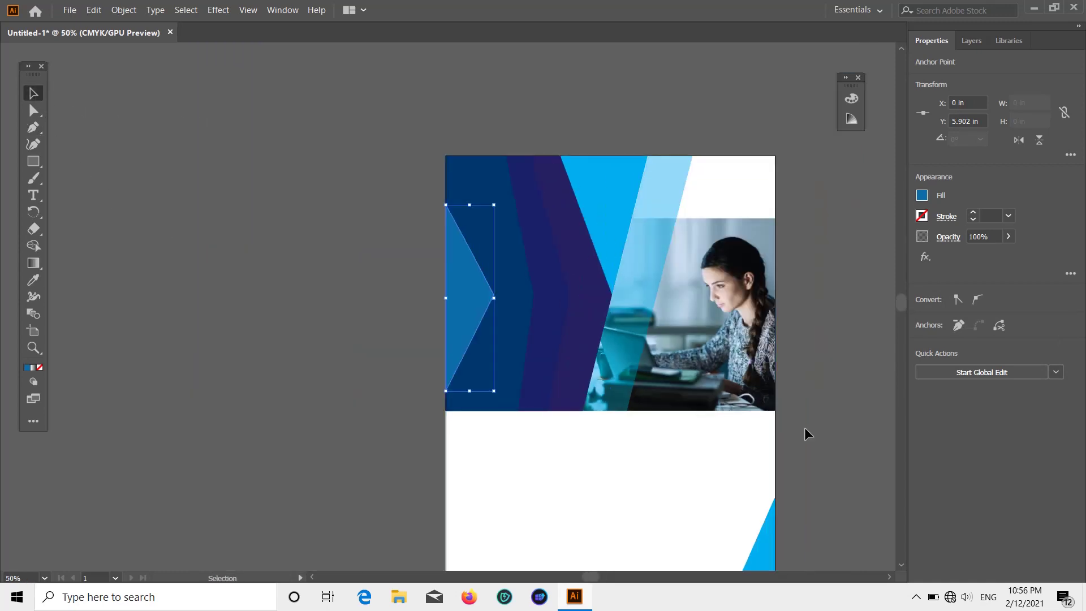
drag(795, 432, 664, 366)
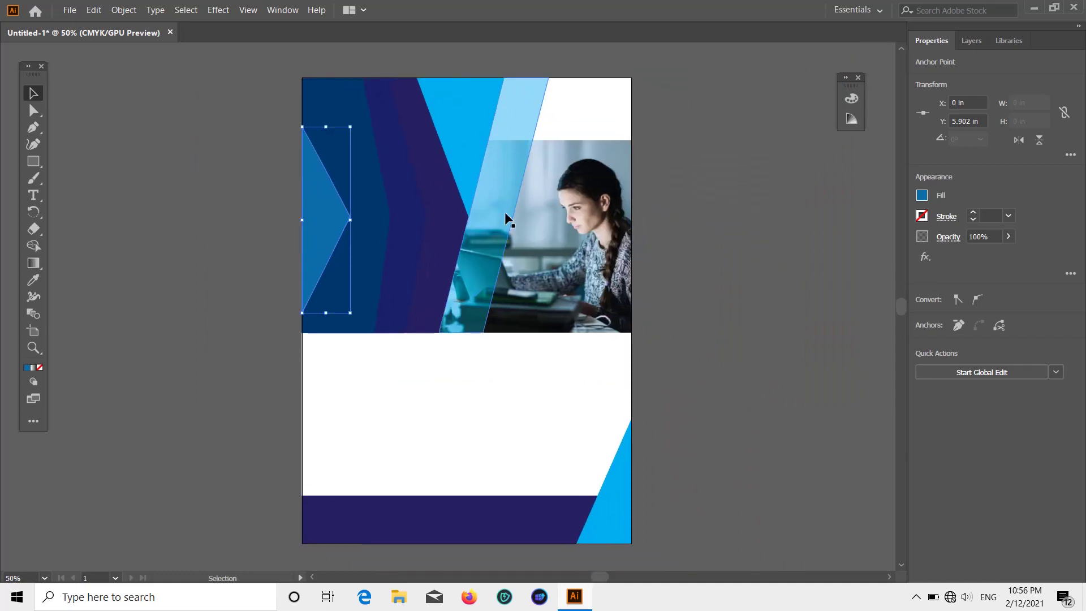
click(33, 195)
drag(326, 138, 481, 213)
key(ctrl+z)
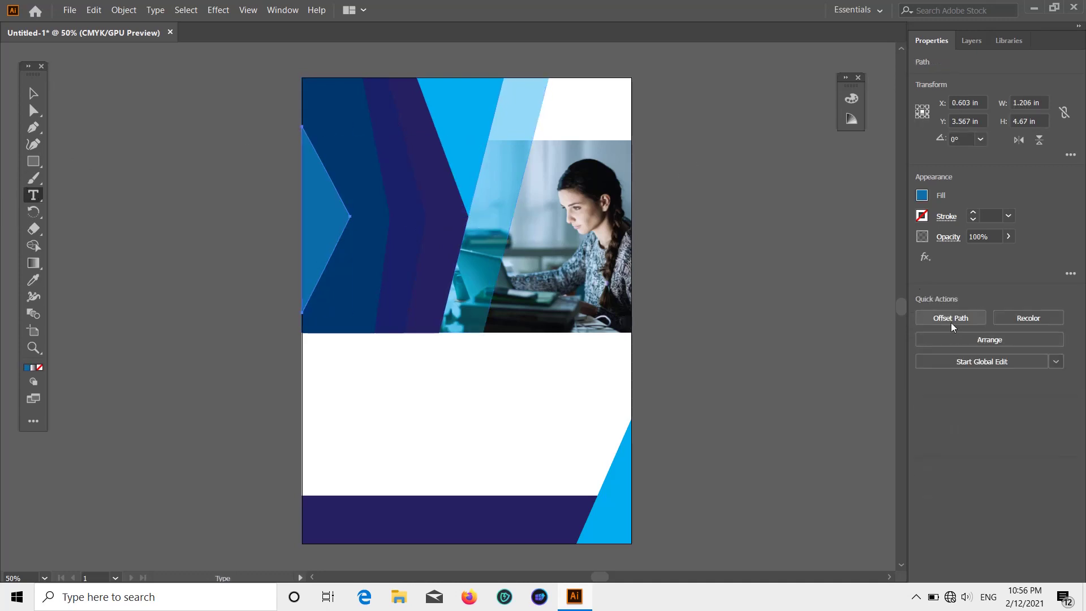
click(354, 195)
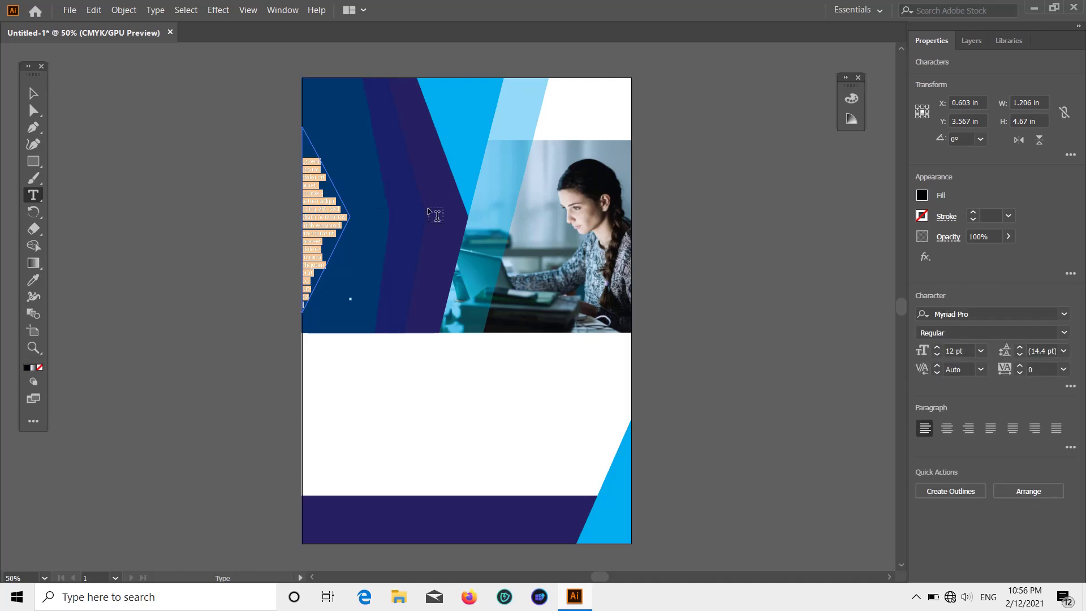
key(ctrl+z)
click(142, 234)
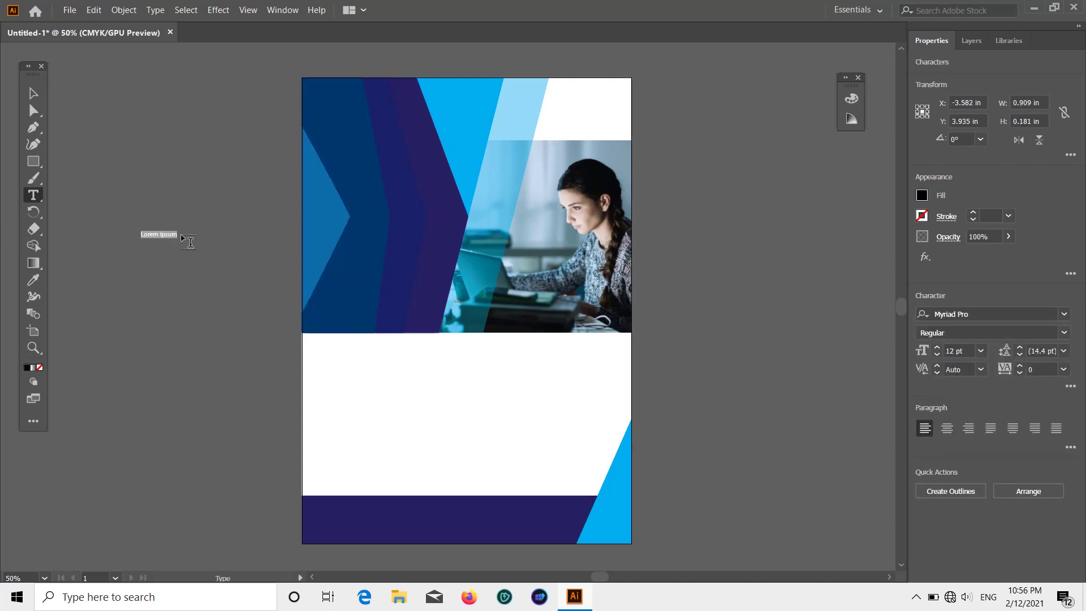
key(ctrl+z)
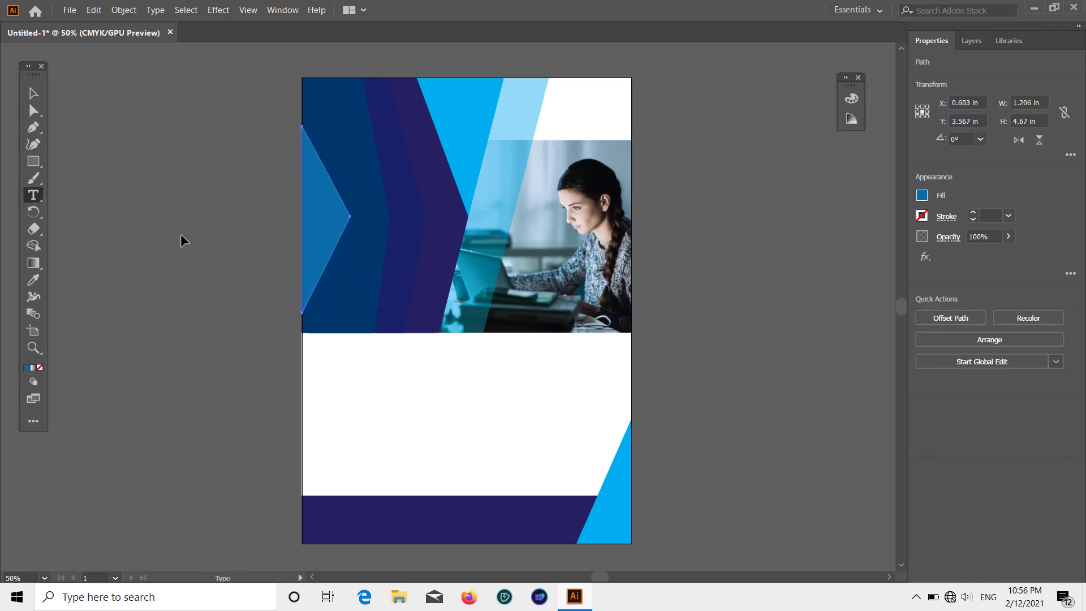
- Create a 72 pt placeholder text area beside the artboard and enlarge its frame to about 8.64 by 3.26 in
drag(119, 200, 239, 217)
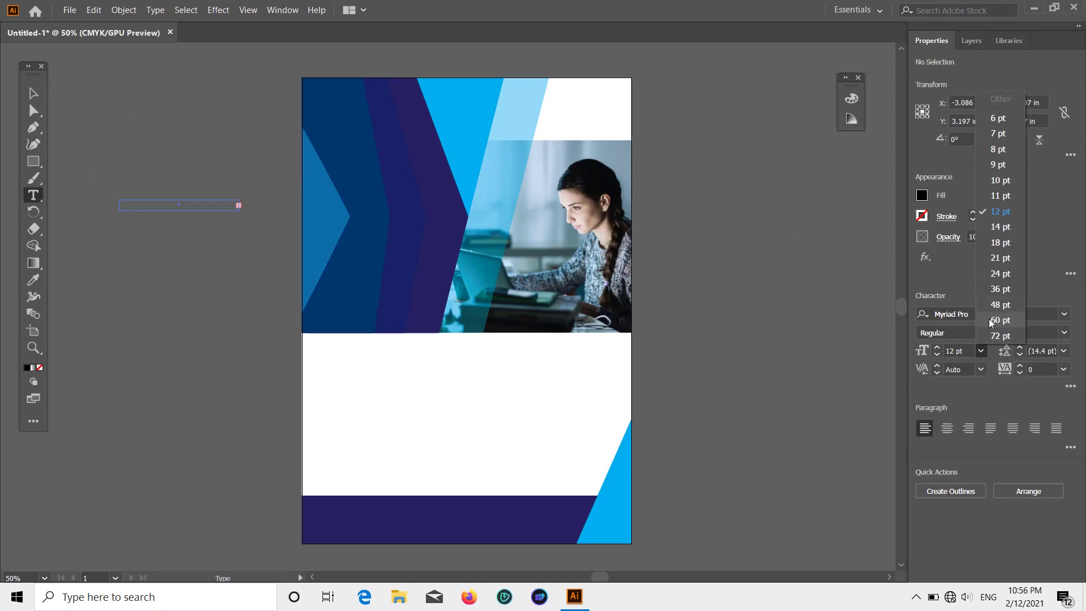
click(1000, 336)
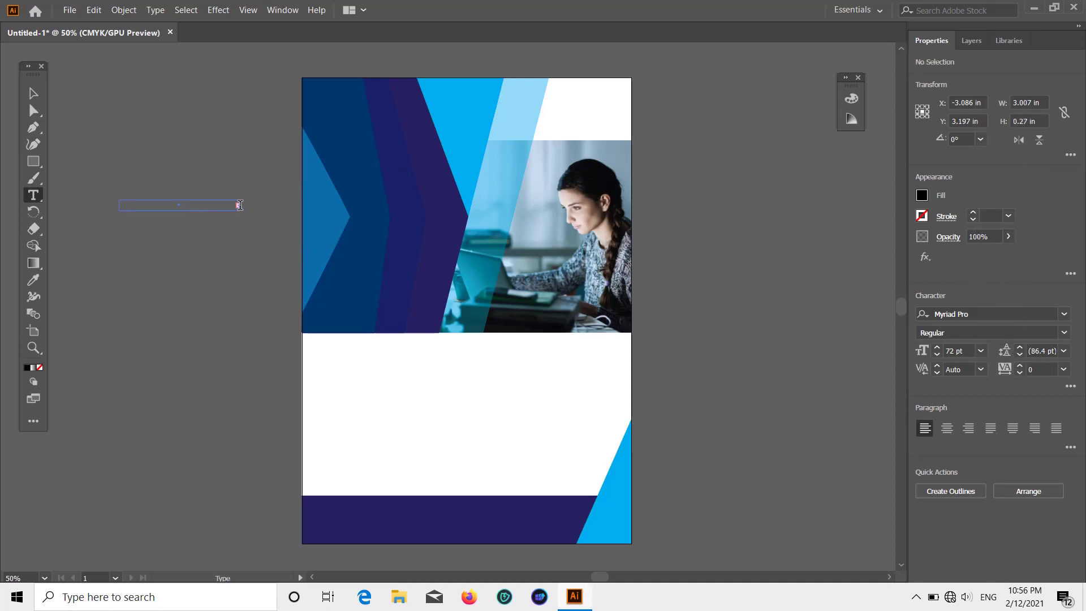
key(Escape)
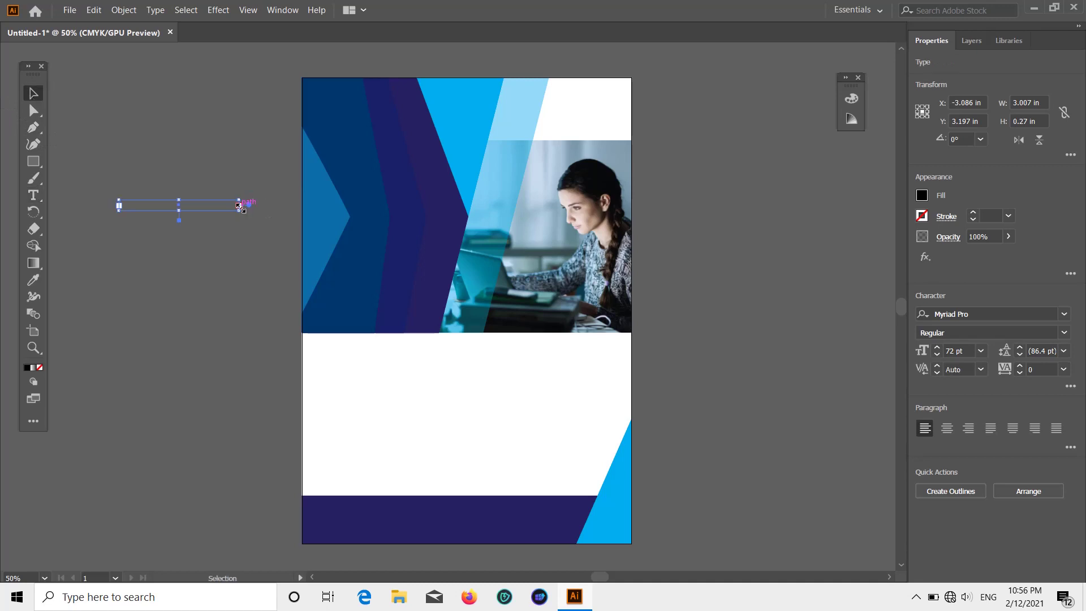
drag(239, 205, 463, 205)
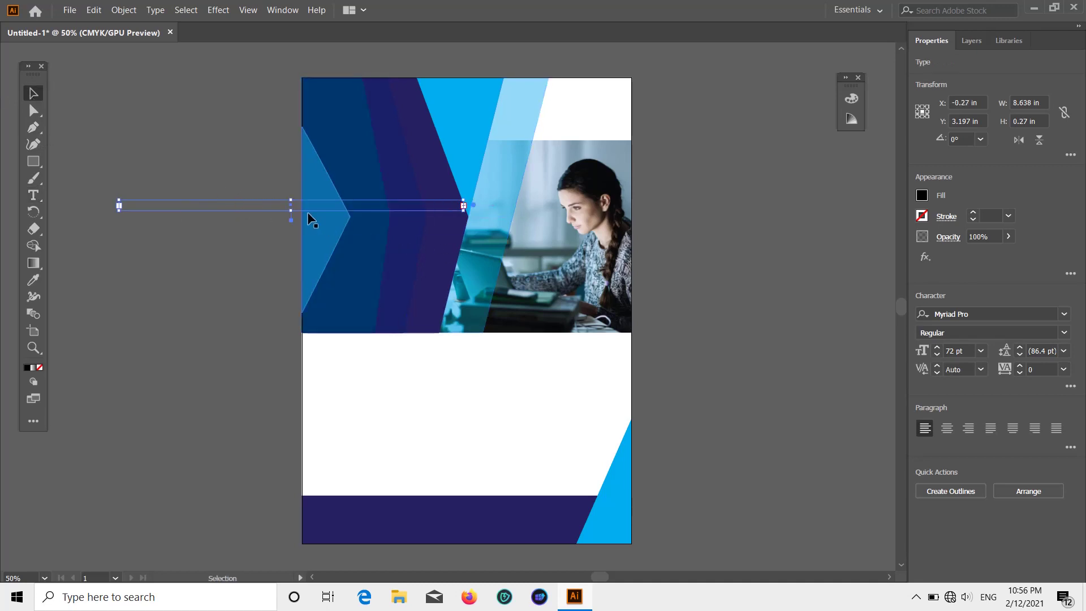
drag(291, 212, 292, 340)
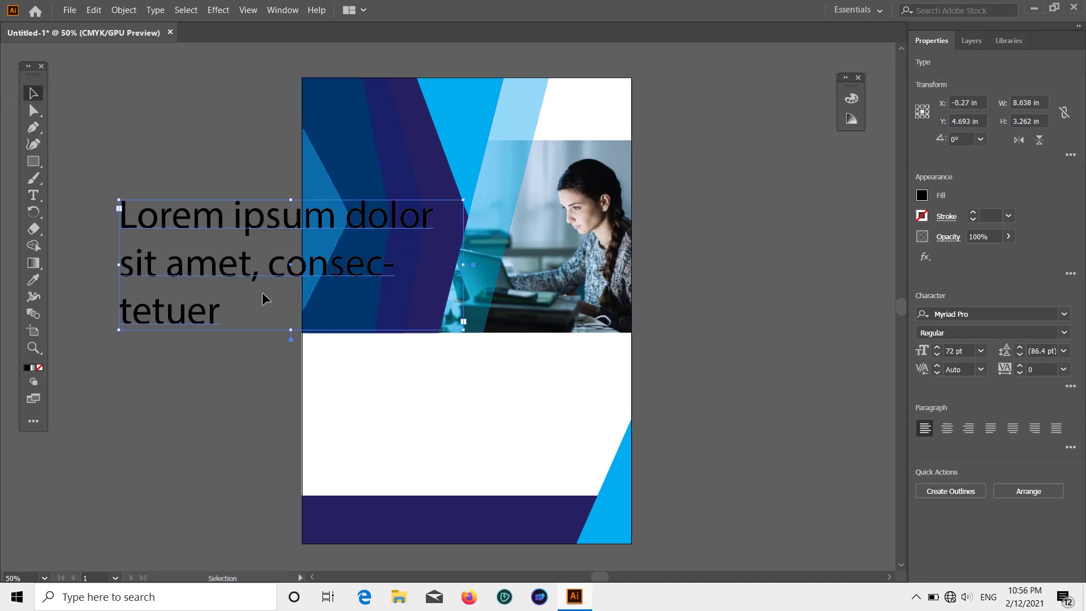
- Delete the last two lines of the large placeholder text, keeping only "Lorem ipsum dolor"
click(229, 318)
double_click(223, 316)
drag(222, 315, 120, 261)
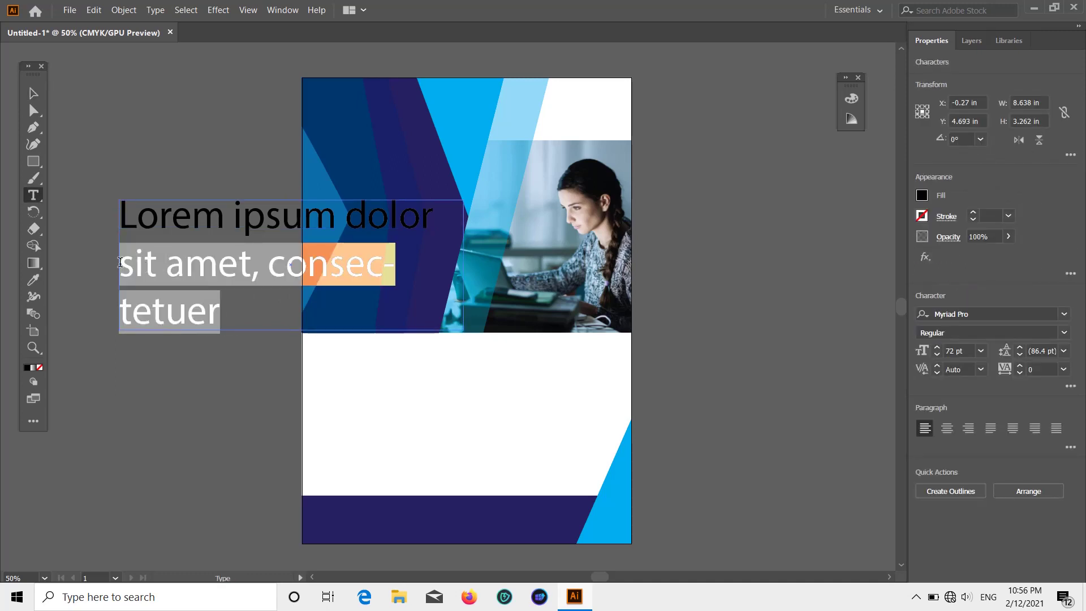
key(BackSpace)
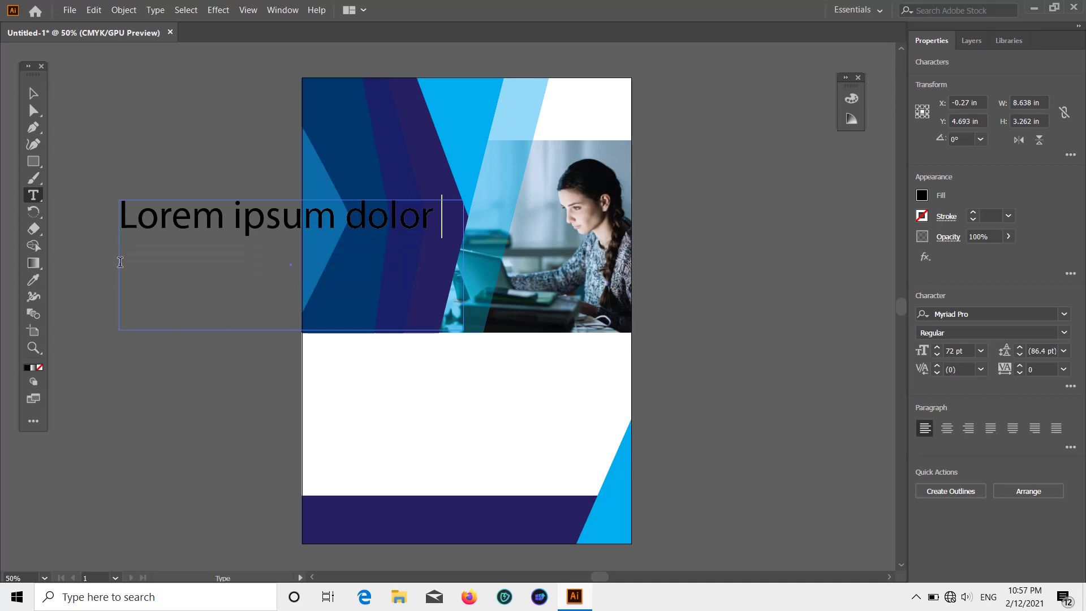
- Break the heading after "Lorem" and capitalise the second line as "Ipsum Dolor"
click(32, 94)
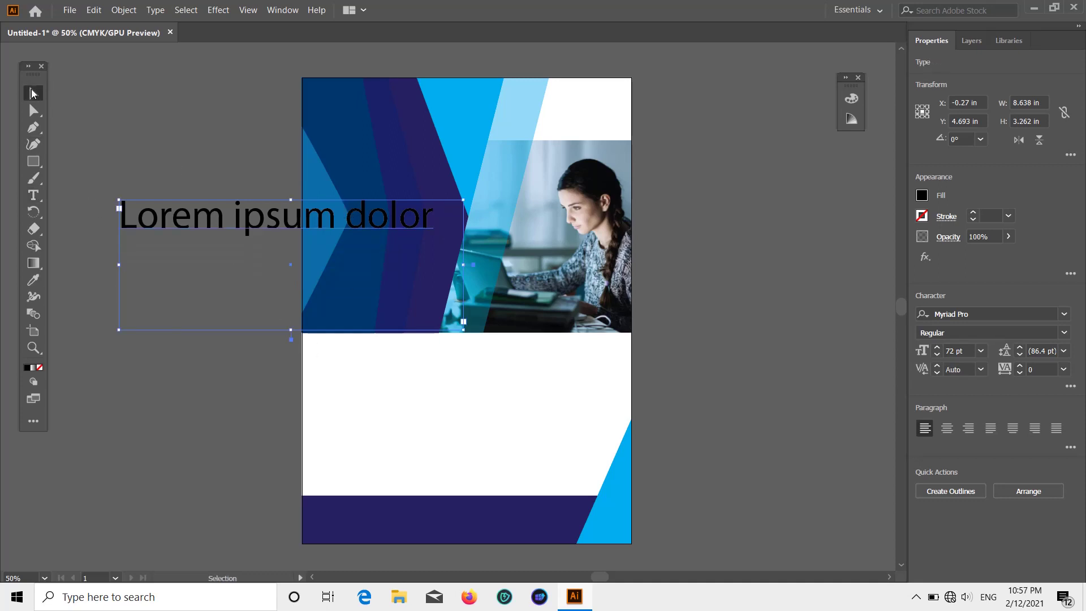
double_click(229, 215)
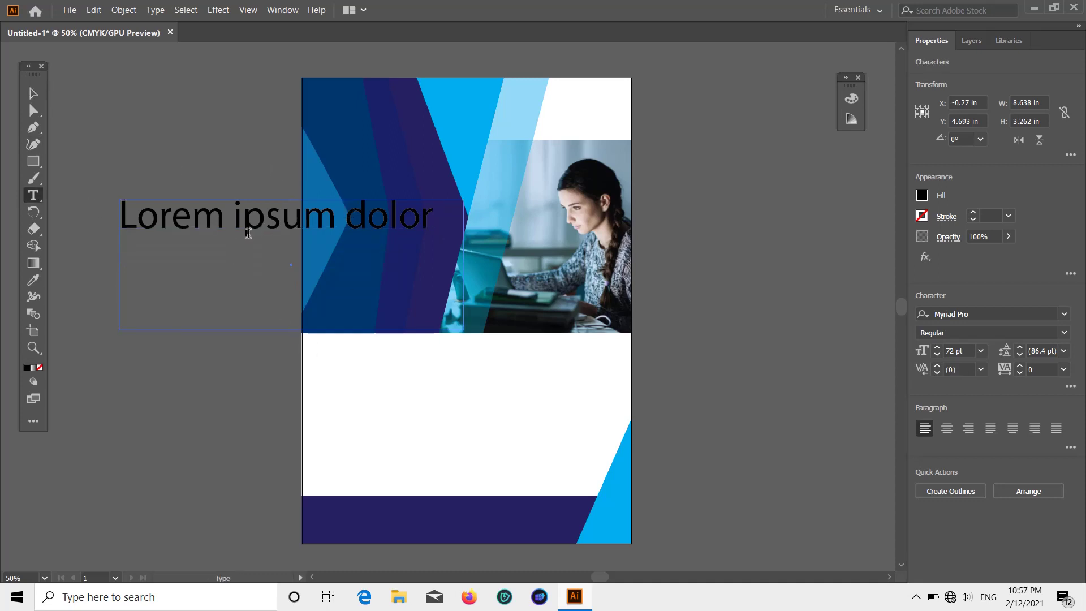
key(Return)
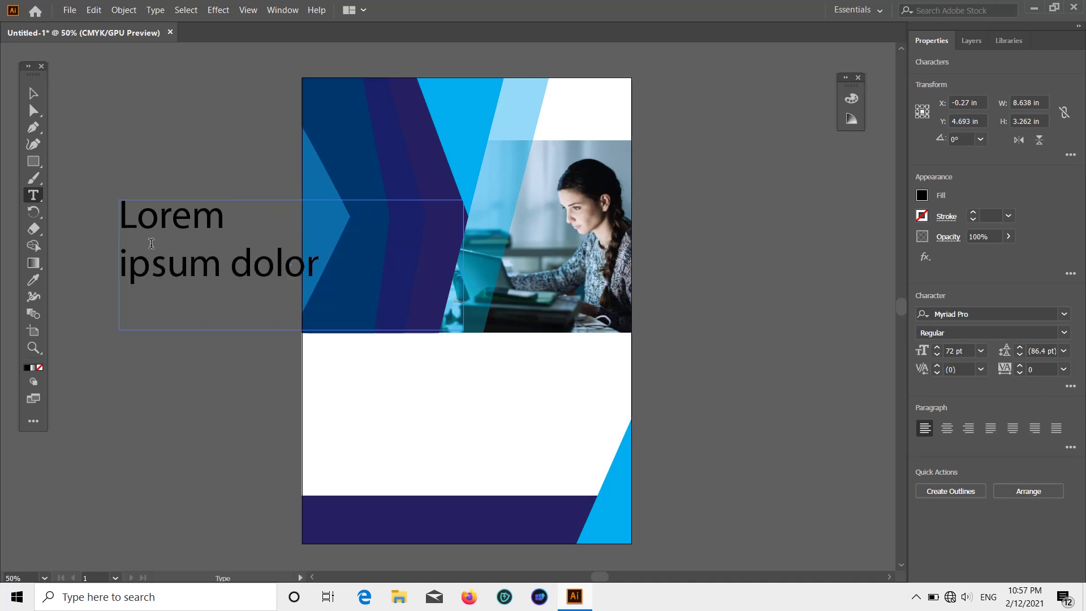
key(Delete)
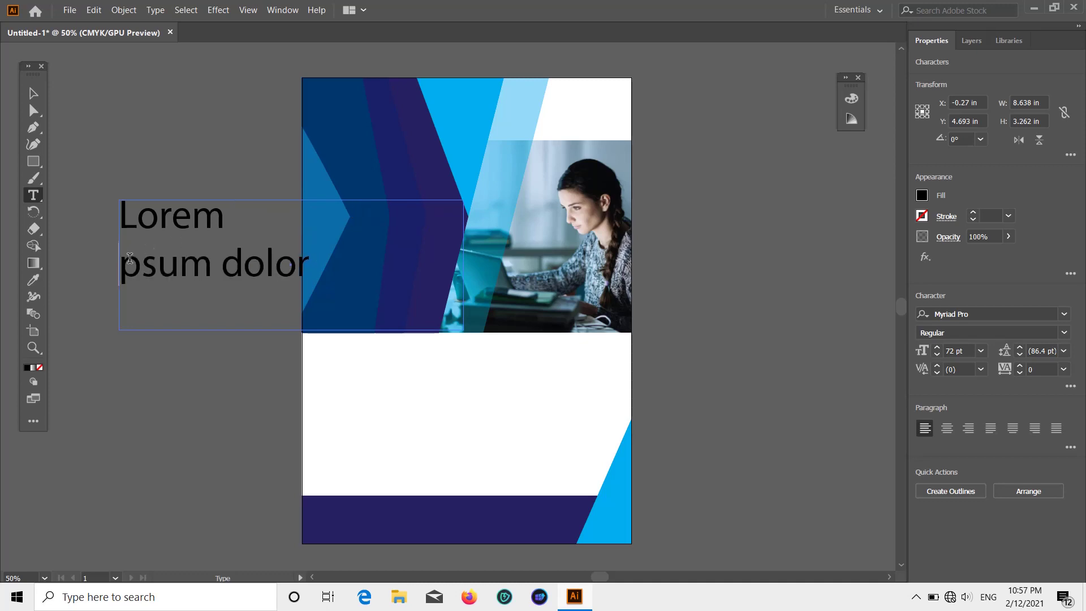
text(I)
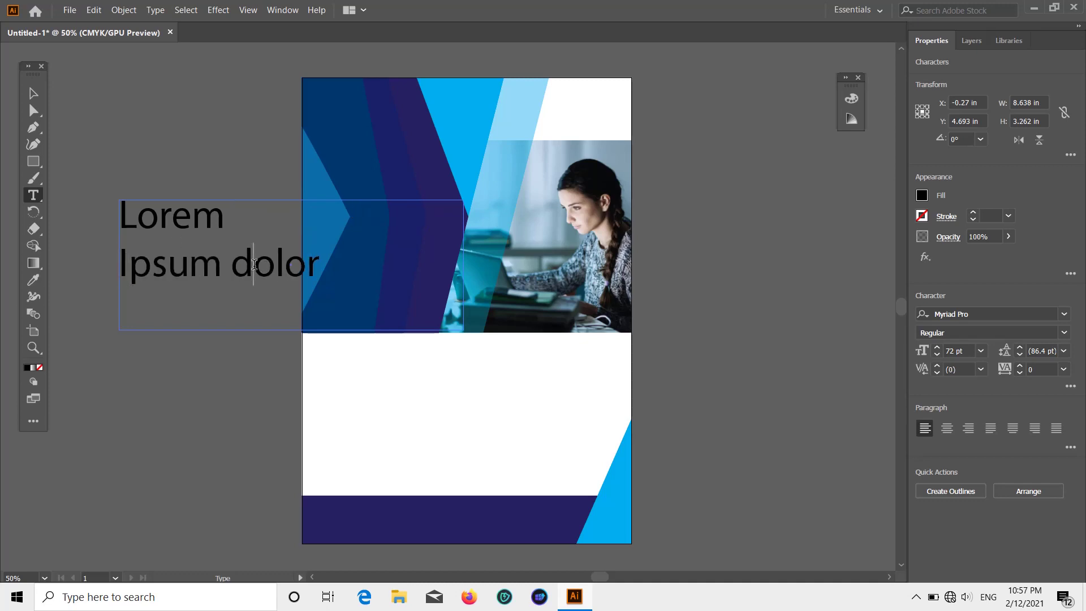
key(BackSpace)
text(D)
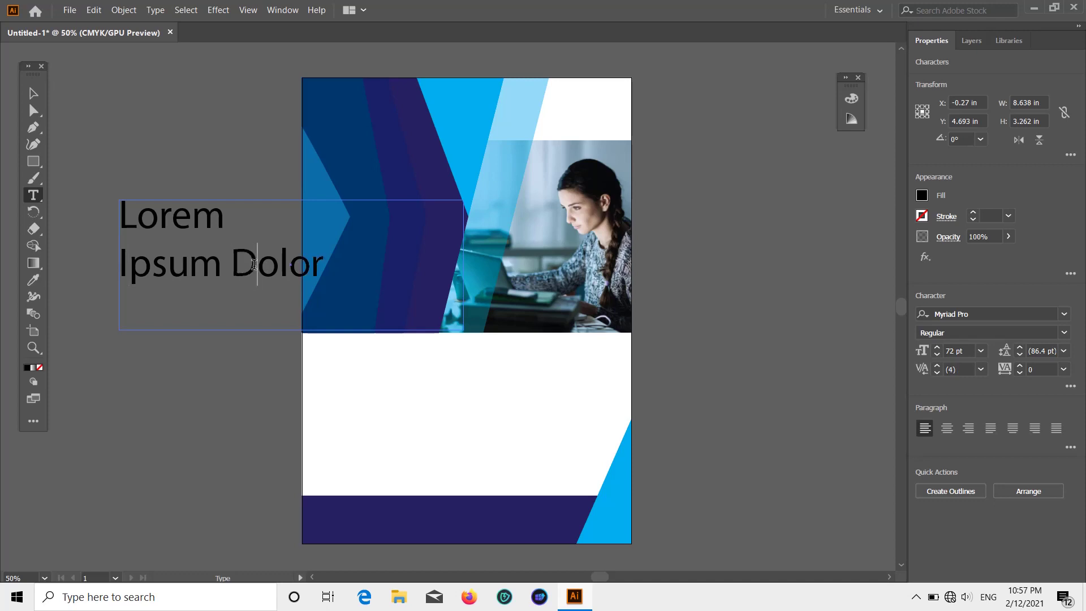
- Move the heading frame onto the blue panels and reduce it to about 5.53 by 2.84 in
click(32, 94)
drag(462, 327, 655, 277)
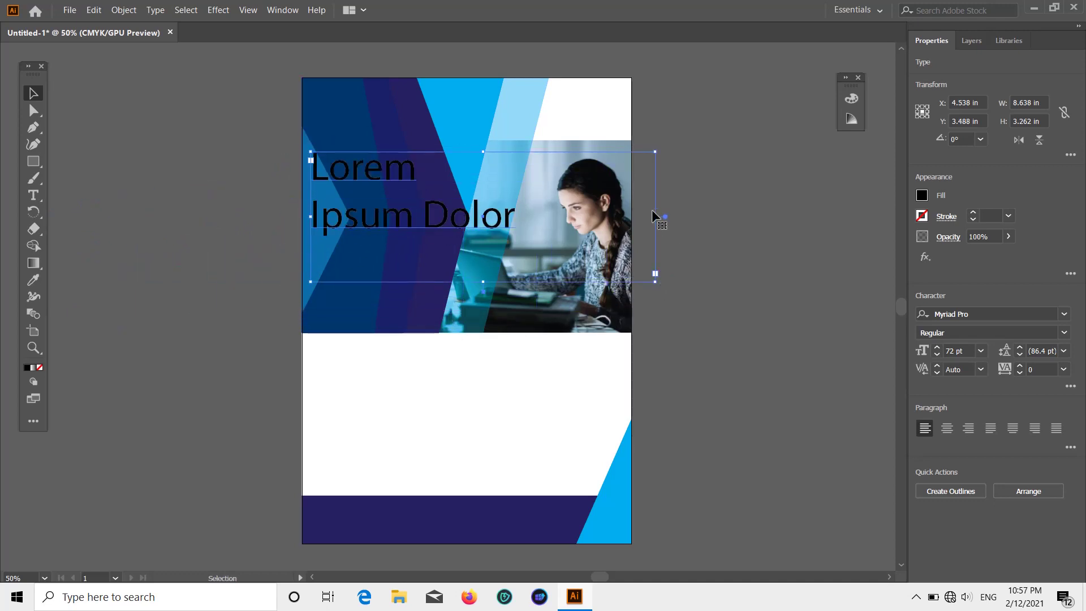
drag(652, 215, 529, 216)
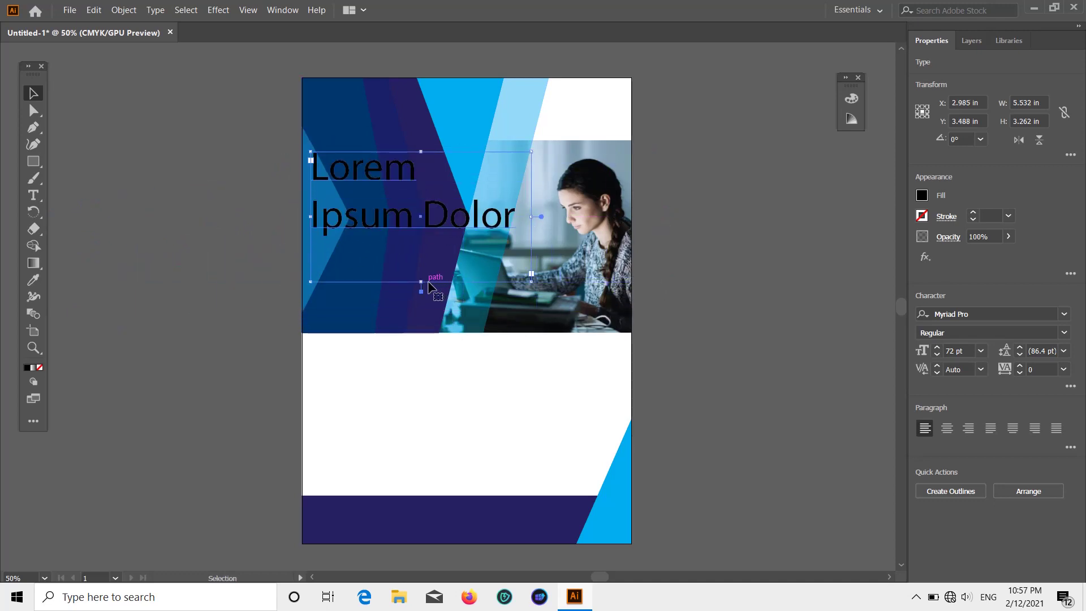
drag(420, 281, 421, 264)
- Fill the heading word "Lorem" with the White swatch
double_click(422, 169)
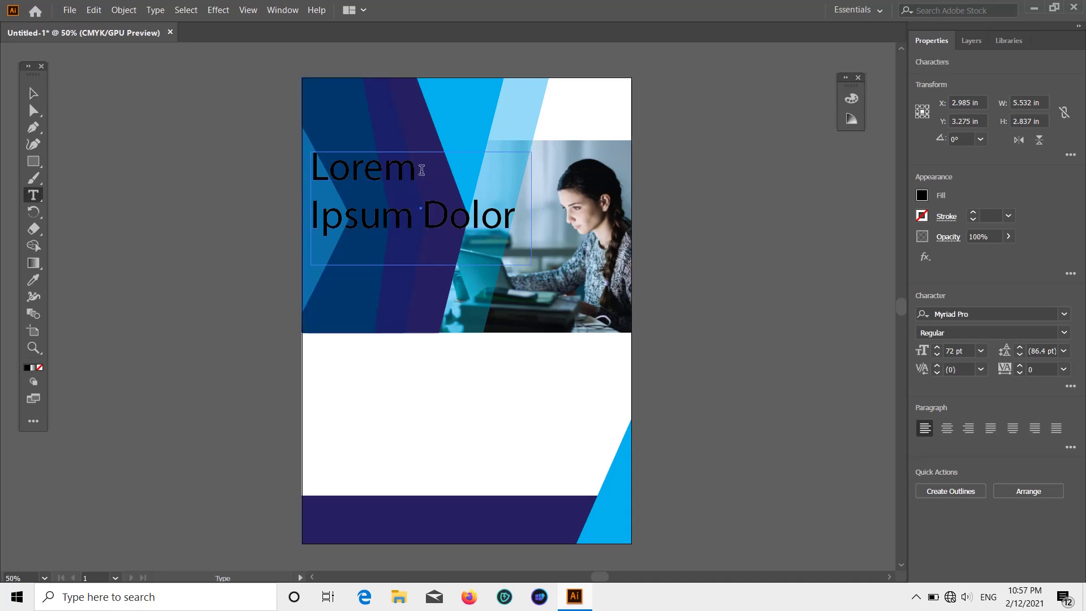
drag(421, 170, 313, 172)
click(922, 196)
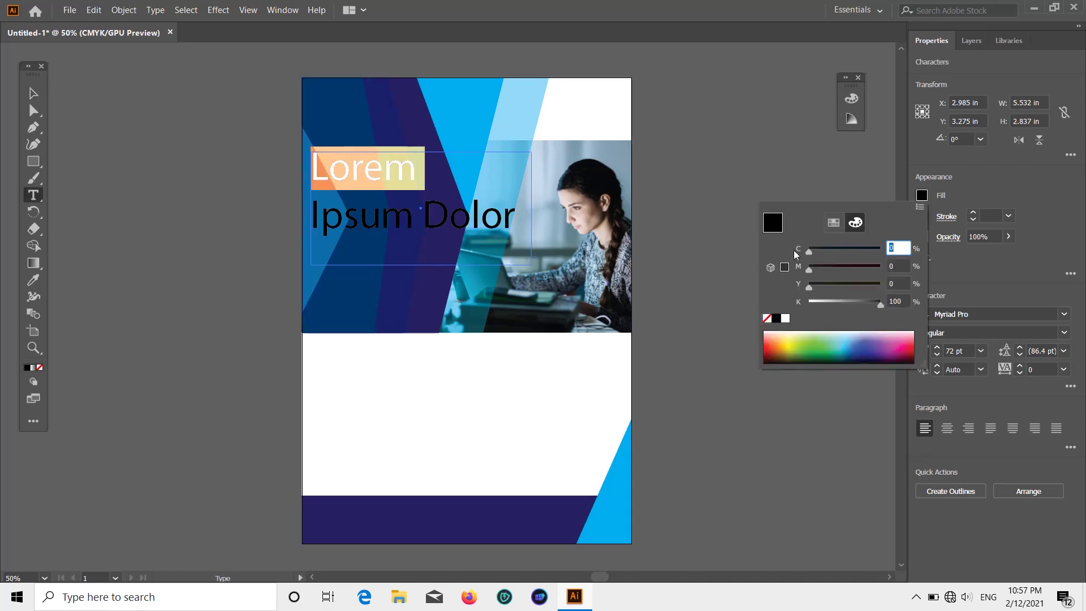
click(833, 222)
click(786, 246)
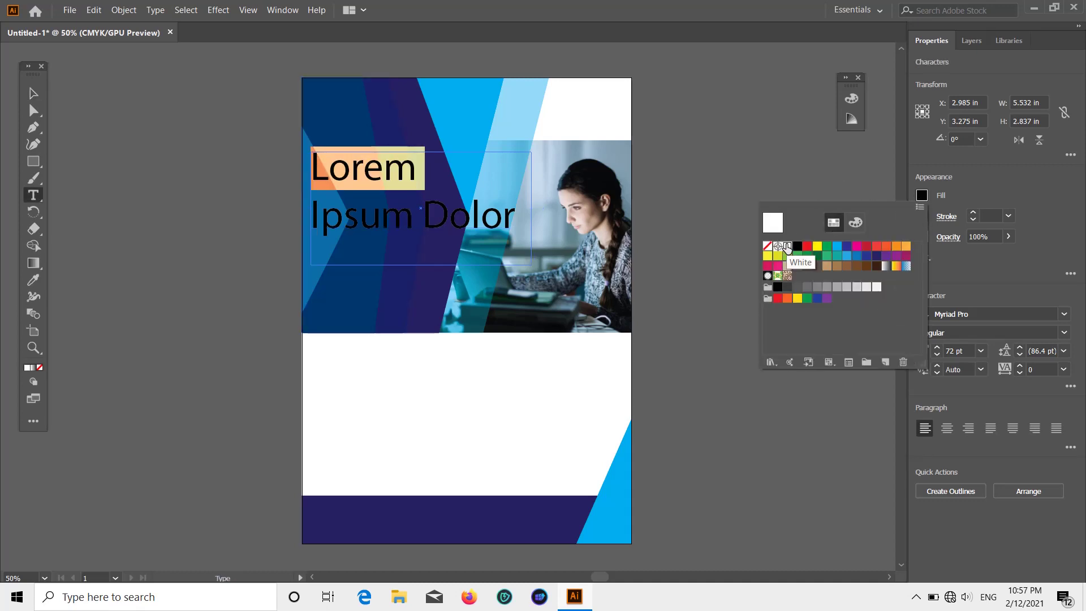
- Fill the "Ipsum Dolor" line with white and set its font size to 24 pt
drag(515, 218, 310, 218)
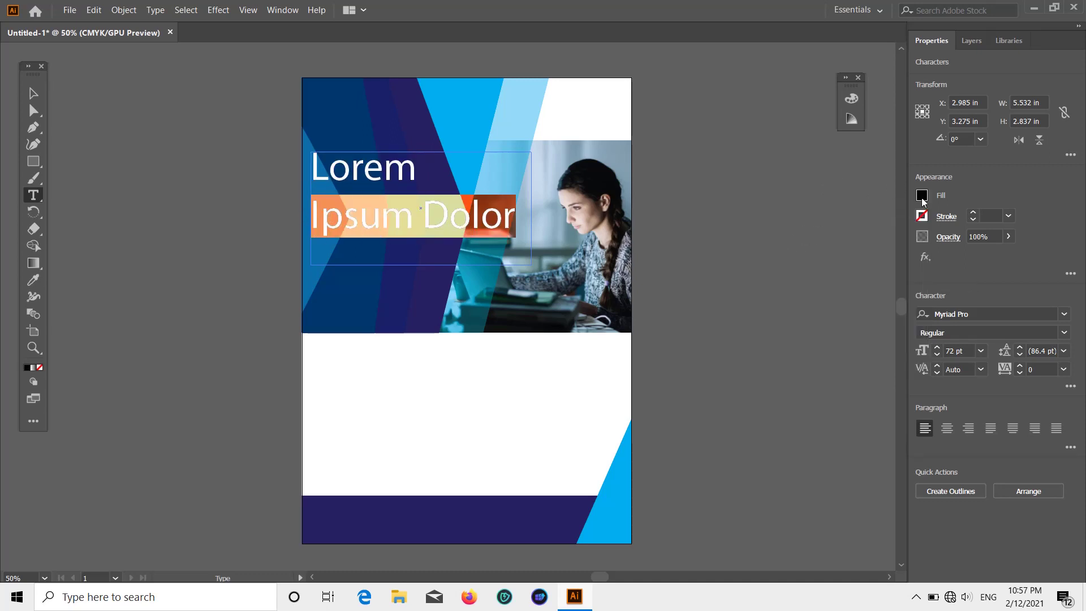
click(921, 198)
click(787, 245)
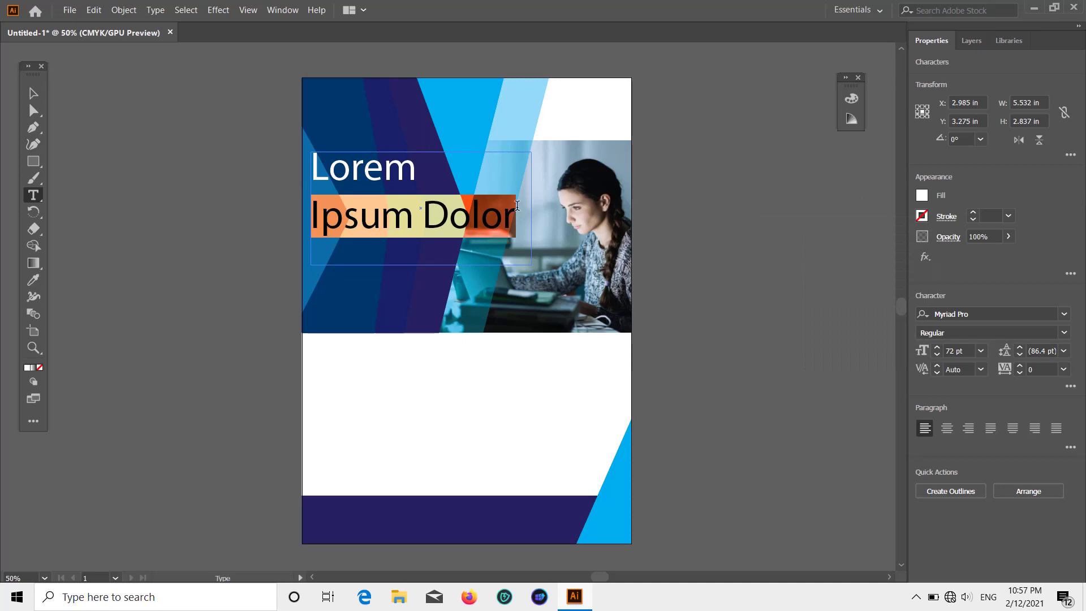
click(973, 350)
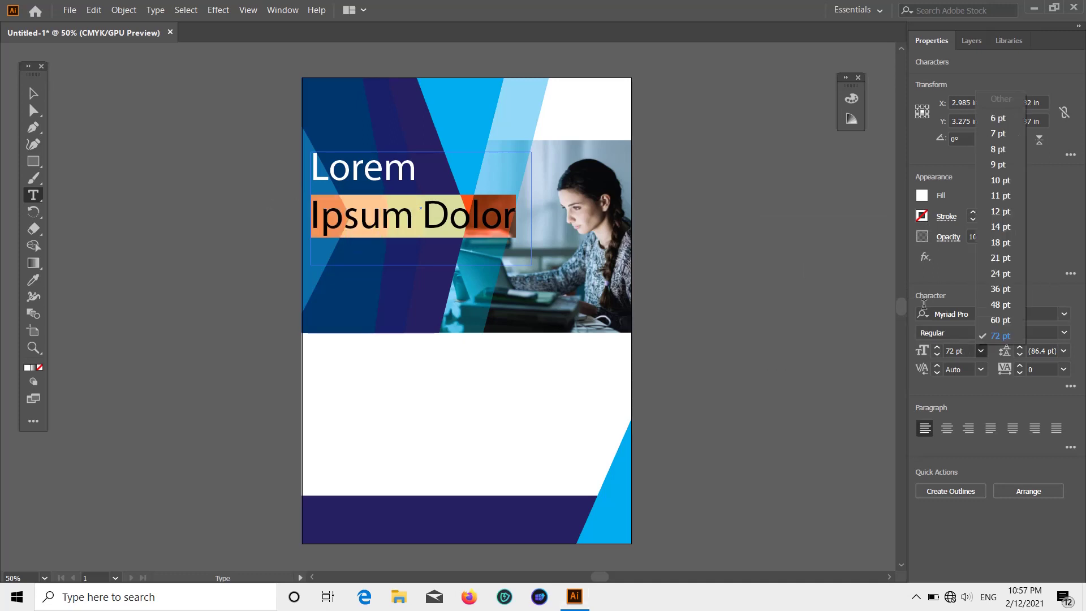
click(1000, 274)
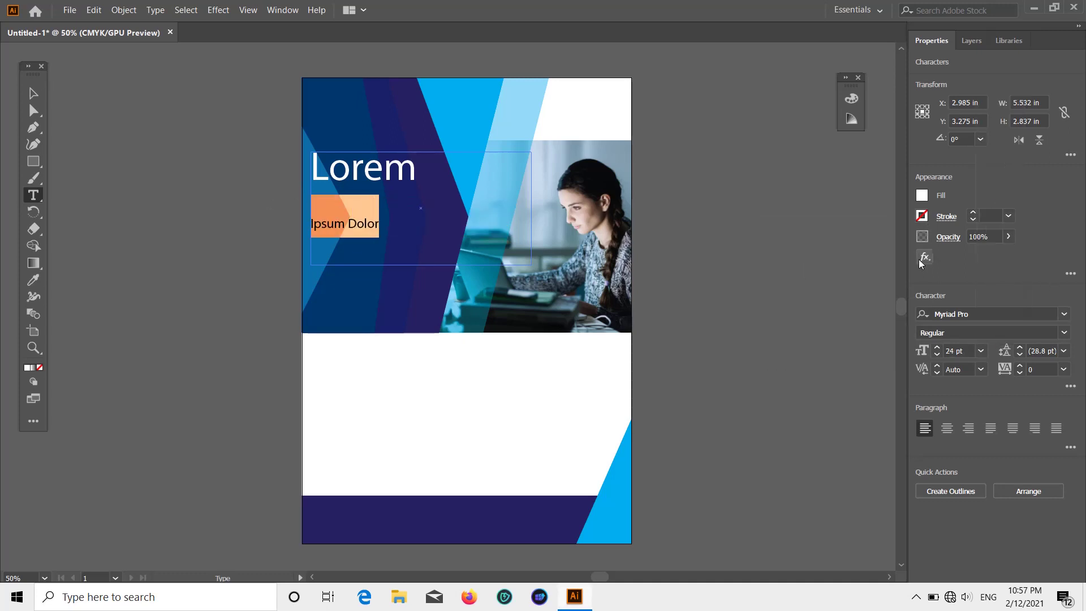
- Apply a 72 pt font size to the heading word "Lorem"
click(390, 168)
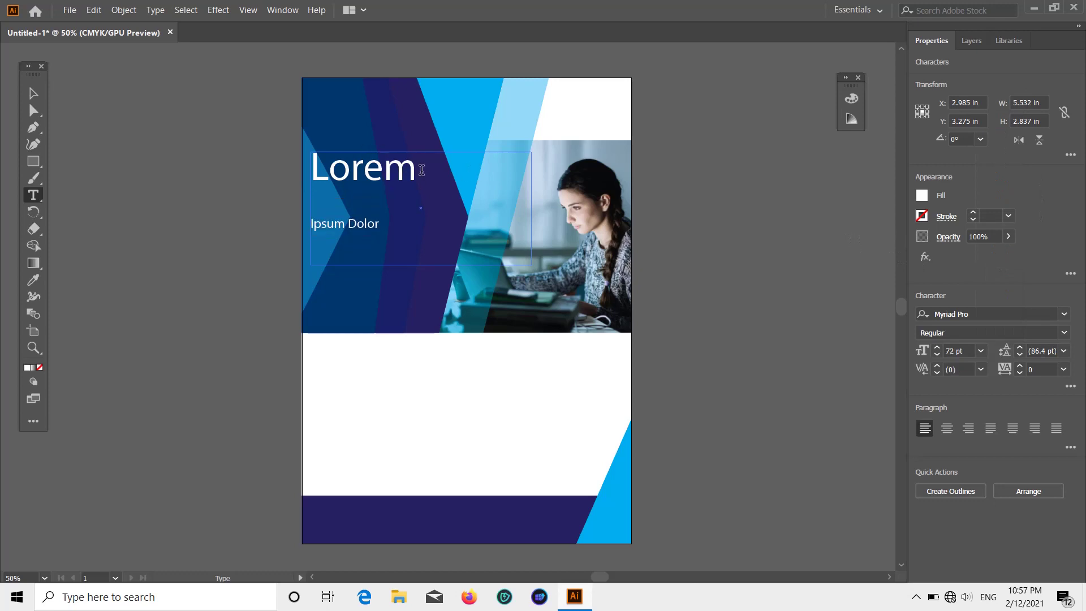
drag(424, 169, 308, 164)
click(982, 351)
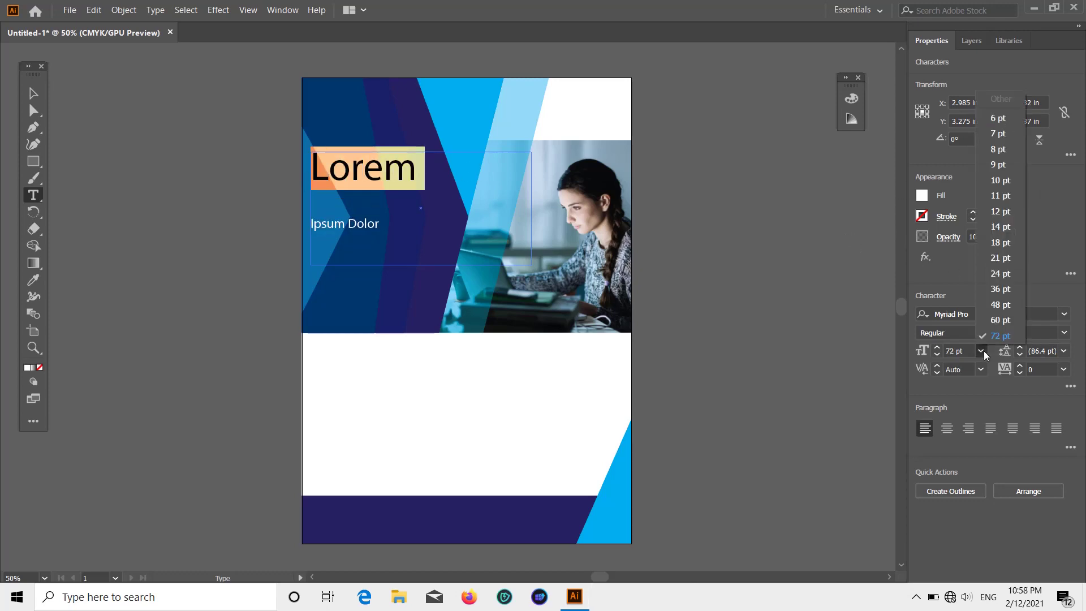
click(1001, 336)
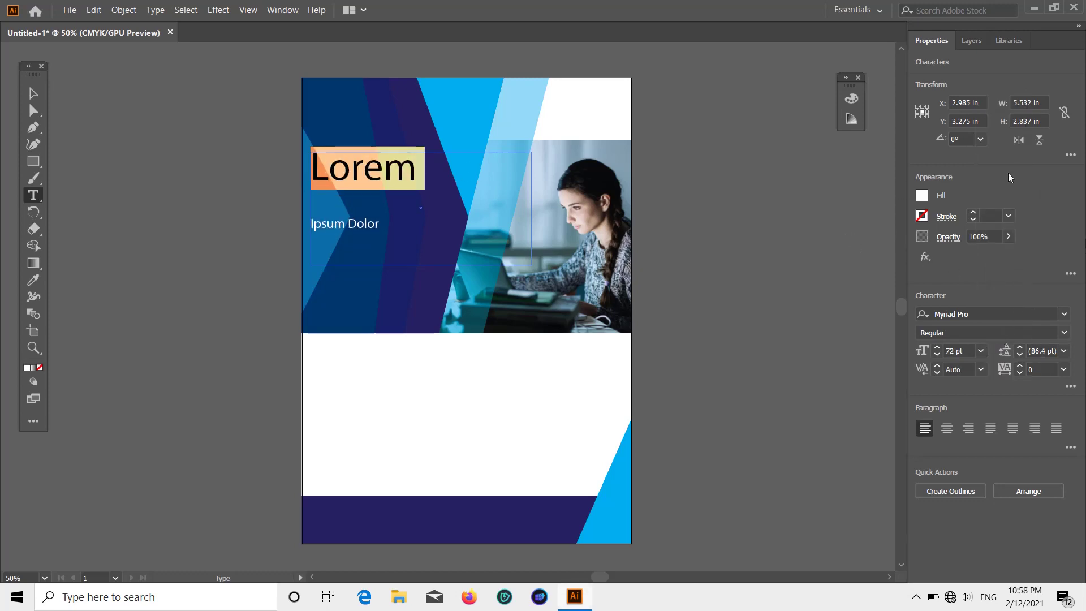
scroll(698, 286, down, 1)
click(34, 95)
scroll(395, 274, up, 3)
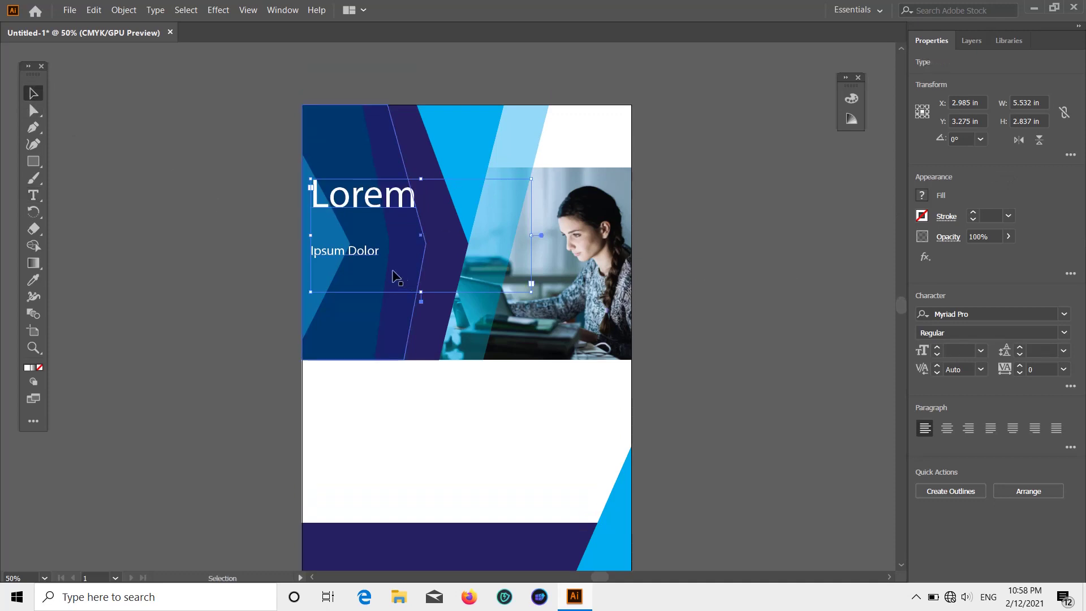
key(t)
triple_click(381, 252)
ctrl+click(754, 218)
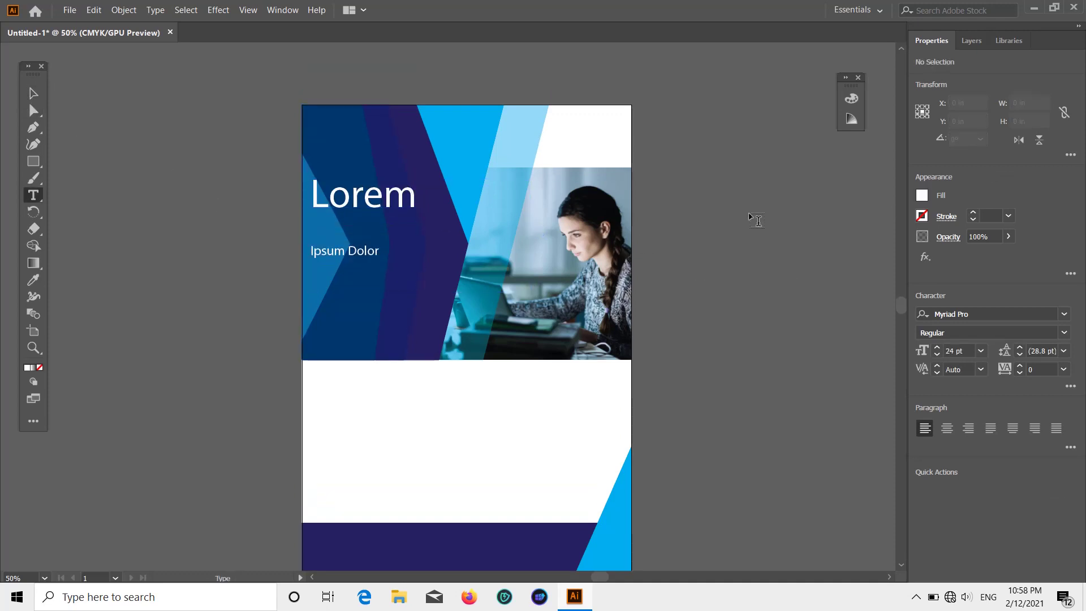
click(353, 224)
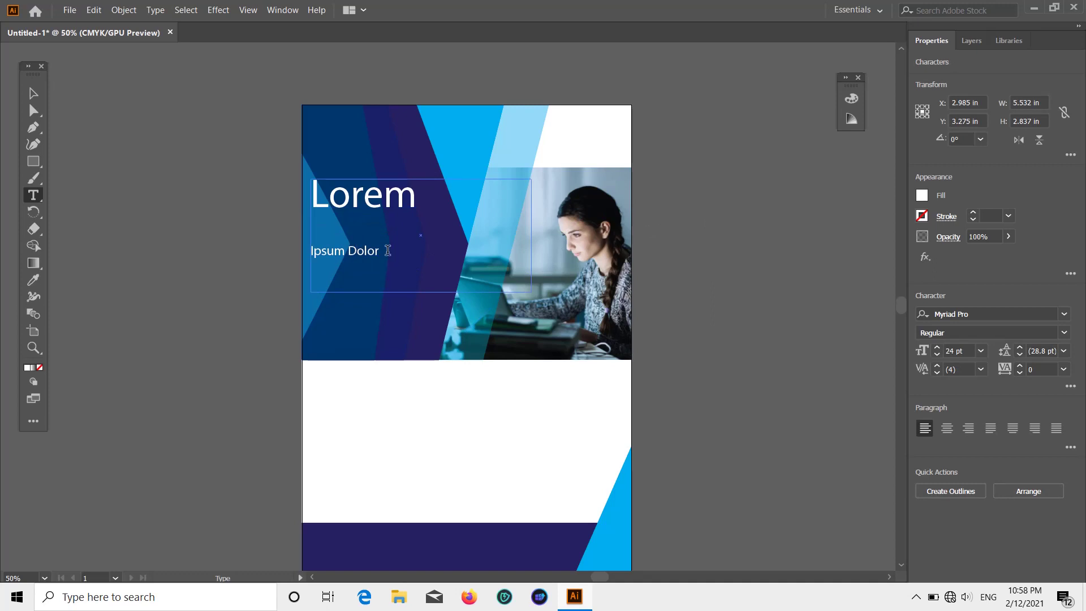
drag(387, 251, 314, 252)
click(313, 251)
drag(380, 250, 313, 252)
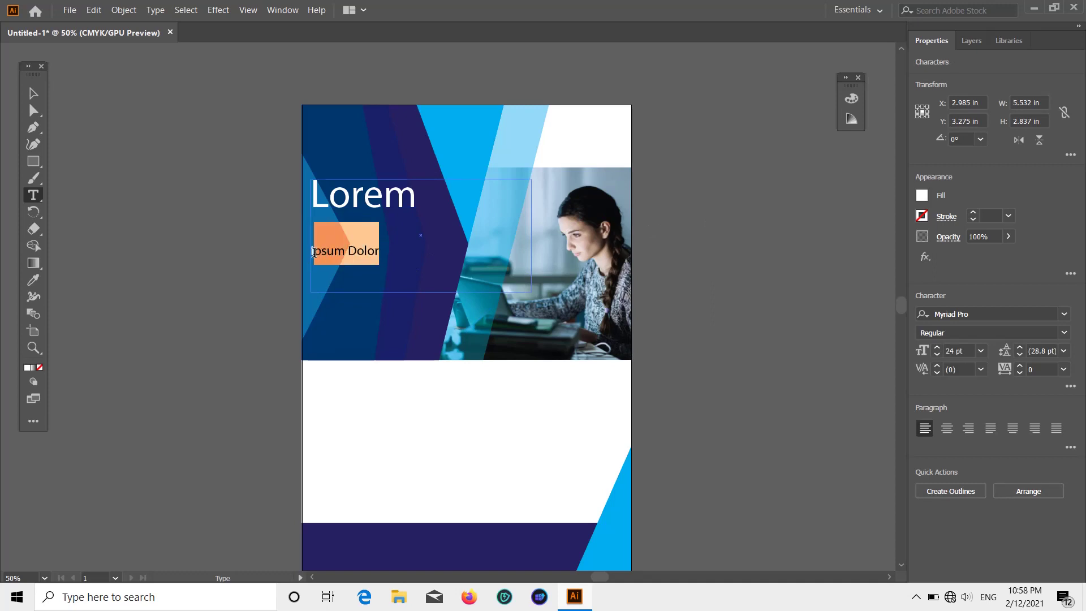
right_click(325, 252)
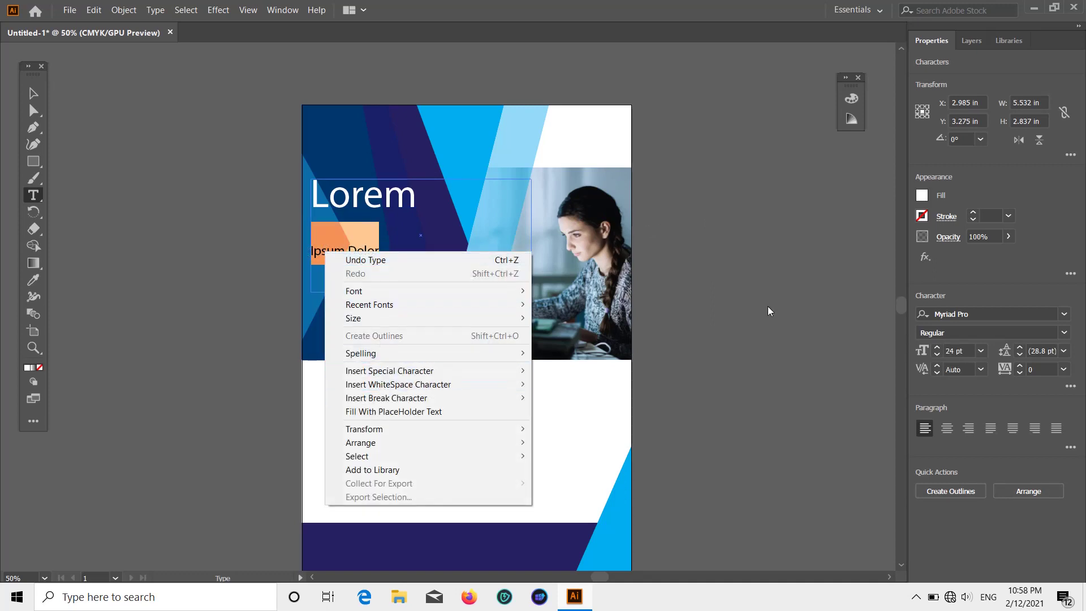
click(768, 310)
scroll(420, 302, up, 2)
- Delete the "Ipsum Dolor" line from the heading text area
click(420, 301)
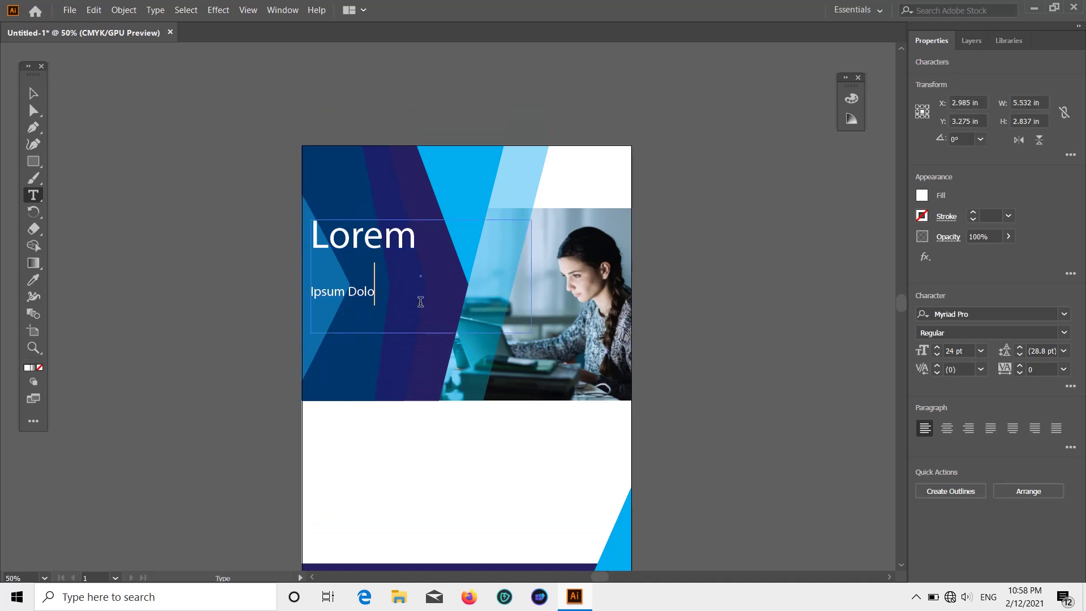
key(BackSpace)
key(BackSpace)
key(BackSpace)
key(BackSpace)
key(BackSpace)
key(BackSpace)
key(BackSpace)
key(BackSpace)
key(BackSpace)
key(BackSpace)
key(BackSpace)
key(Escape)
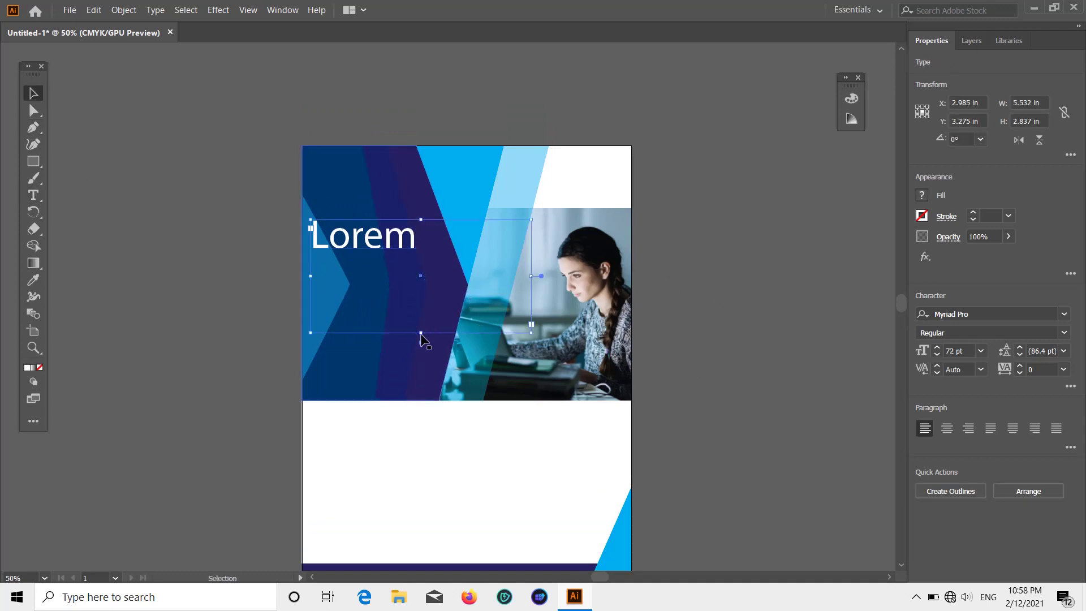
- Shrink the "Lorem" text frame to about 0.96 in high and narrow it to just wider than the word
drag(420, 333, 425, 257)
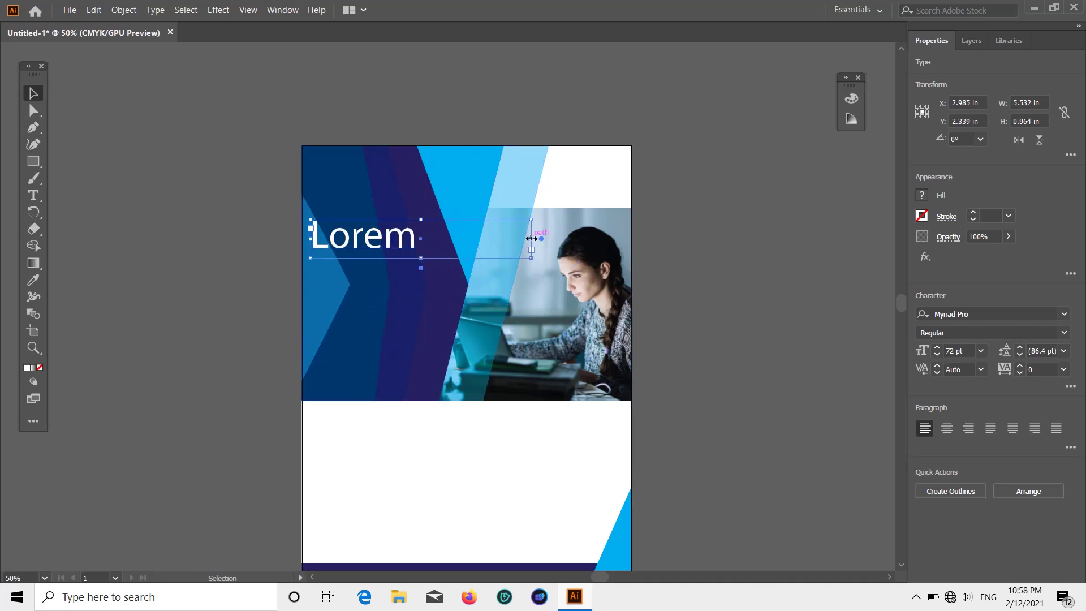
drag(531, 239, 449, 241)
click(228, 286)
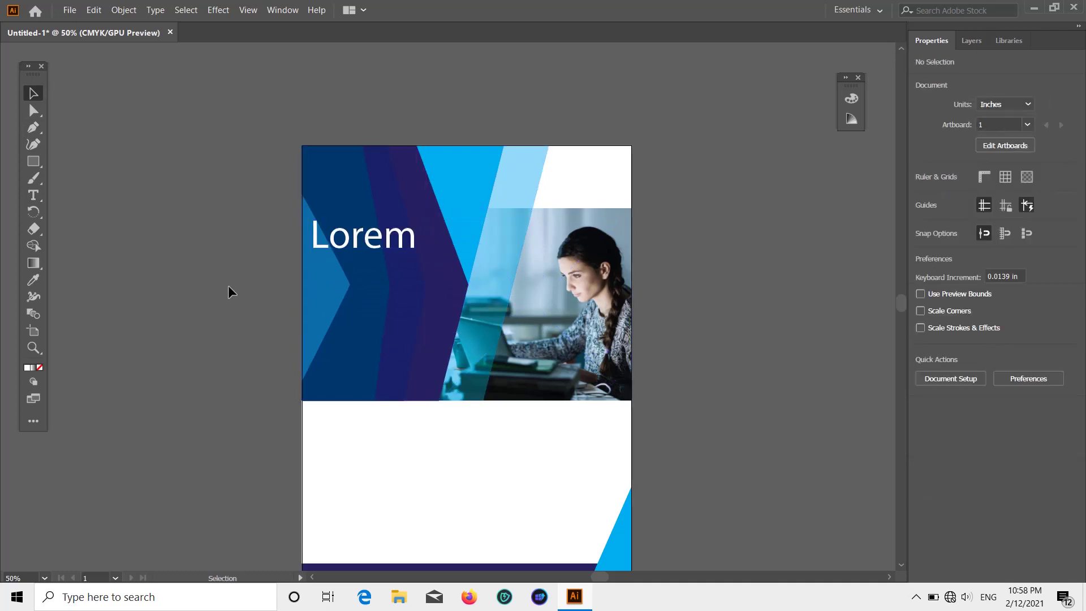
- Draw a placeholder paragraph text area about 5.3 by 2.01 in below the heading, overlapping the artboard's left edge
click(34, 195)
drag(128, 272, 338, 350)
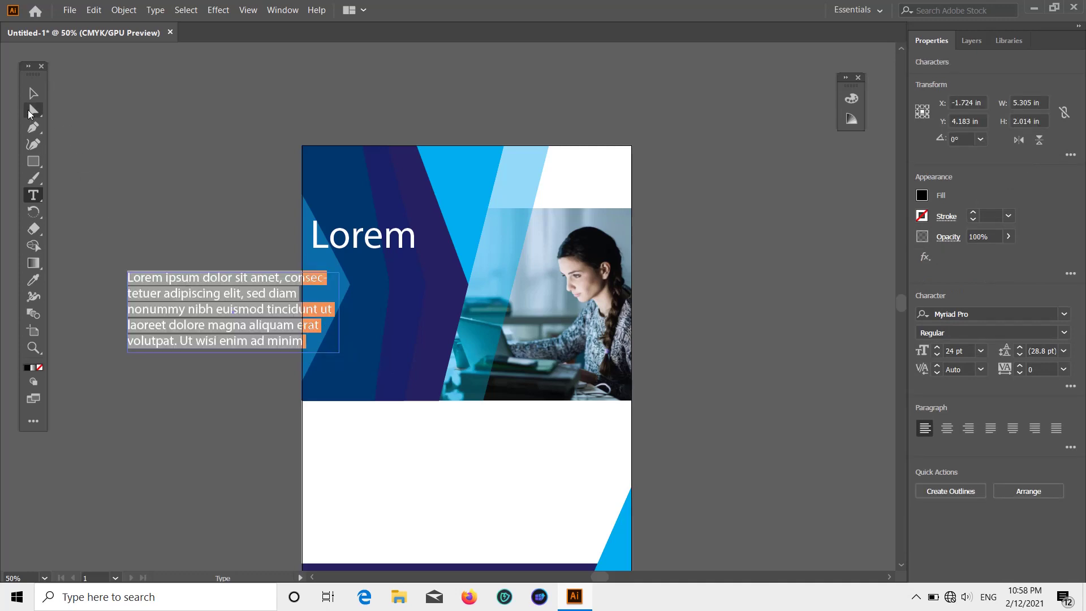
- Trim the placeholder paragraph text down to just "ipsum dolor"
key(Escape)
double_click(306, 342)
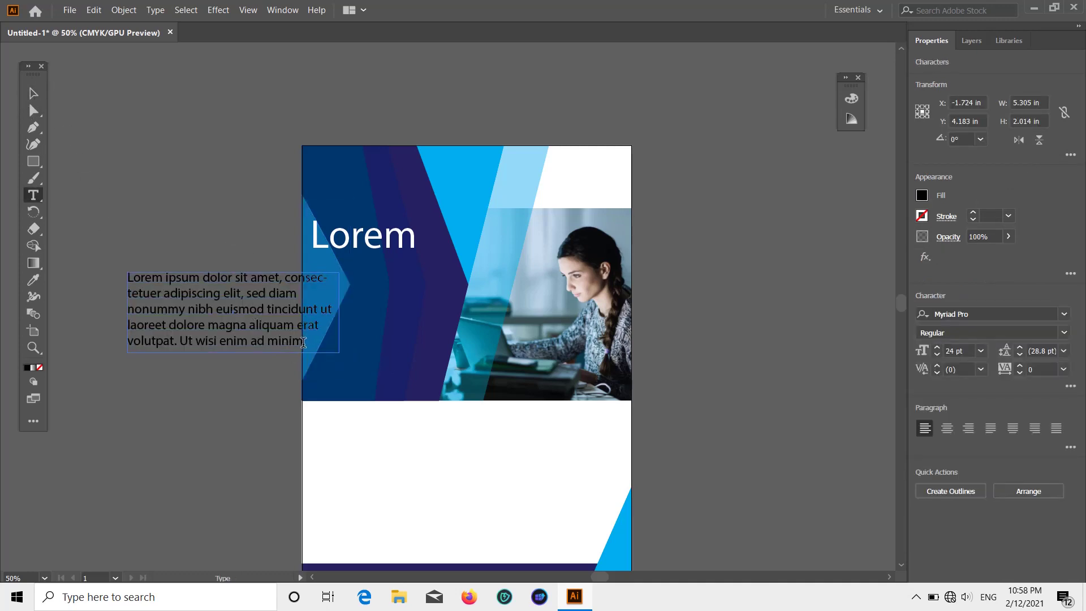
drag(307, 341, 127, 294)
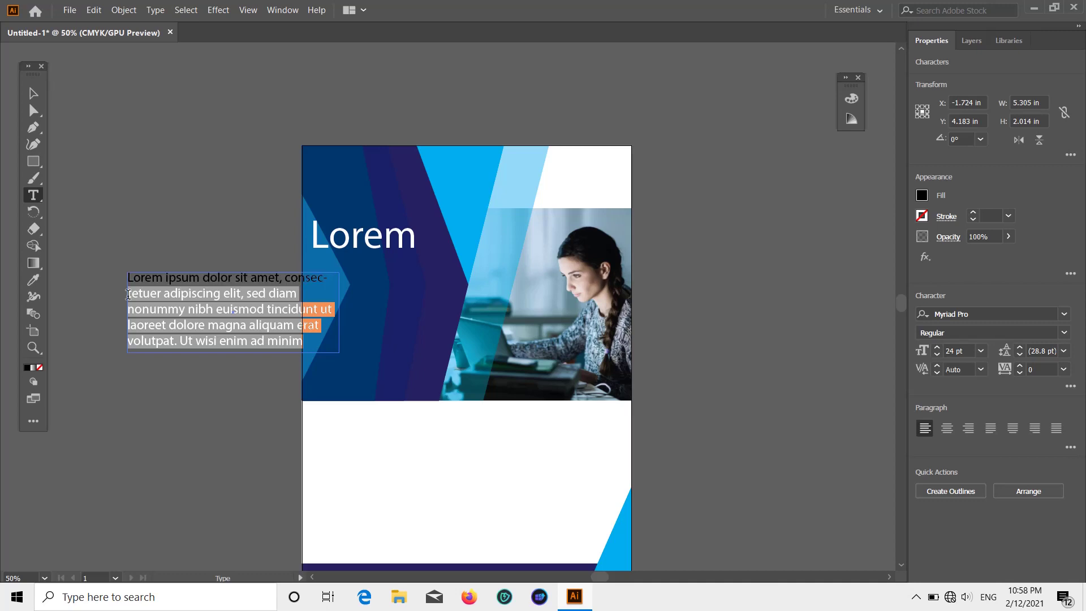
key(BackSpace)
drag(323, 276, 236, 276)
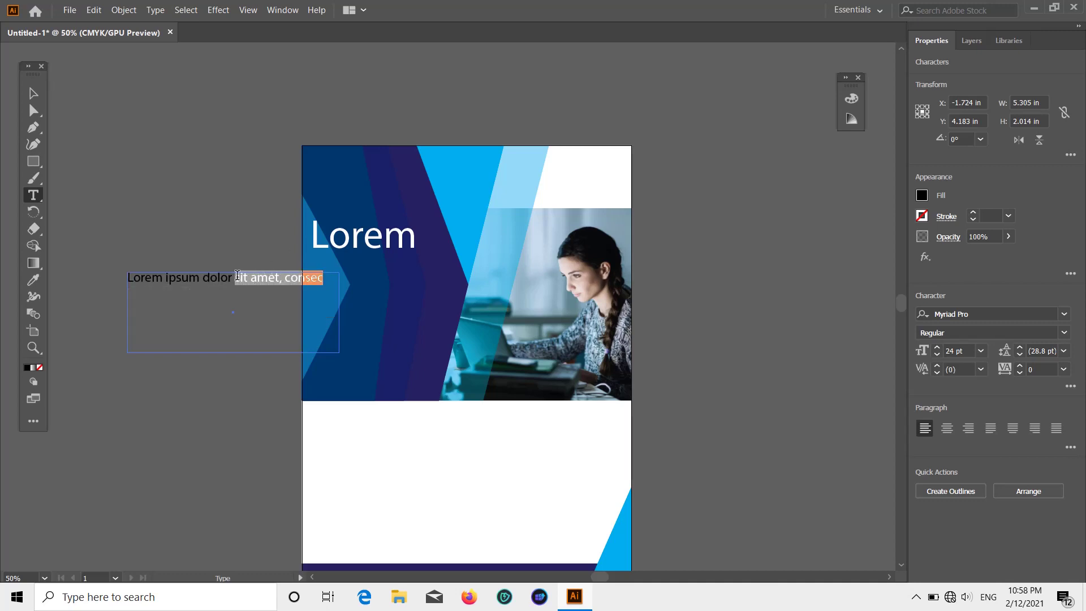
key(BackSpace)
drag(165, 270, 109, 281)
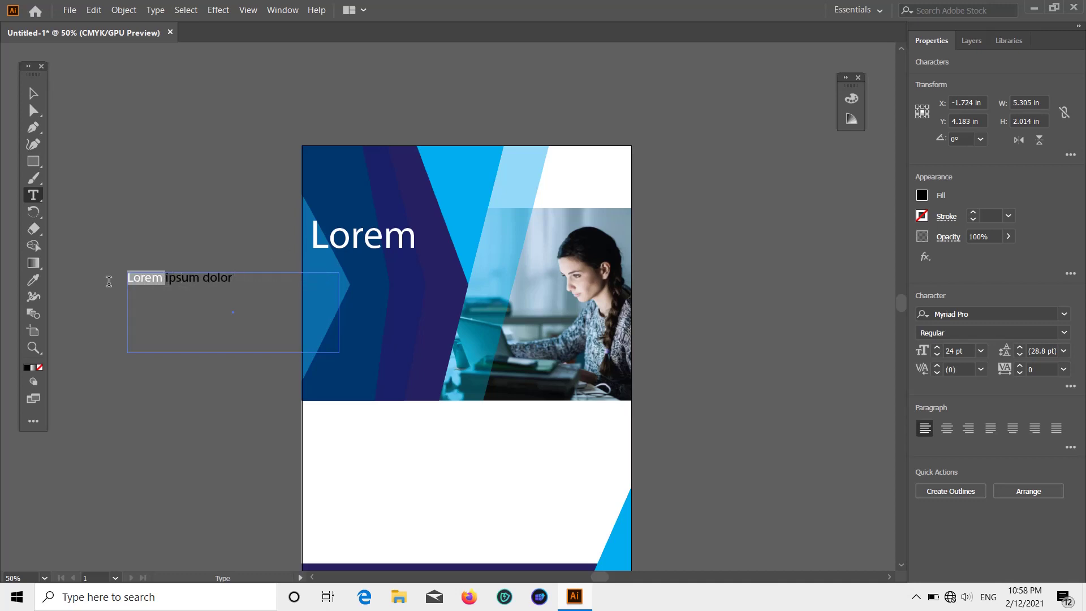
key(BackSpace)
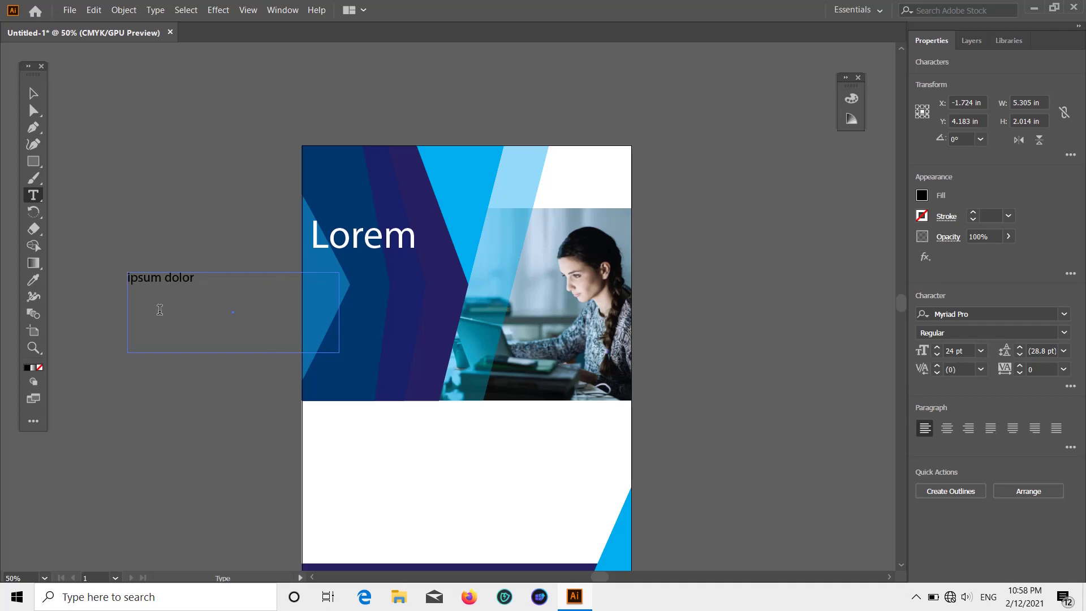
- Shrink the "ipsum dolor" text frame to about 1.18 in high and set its font size to 36 pt
click(33, 93)
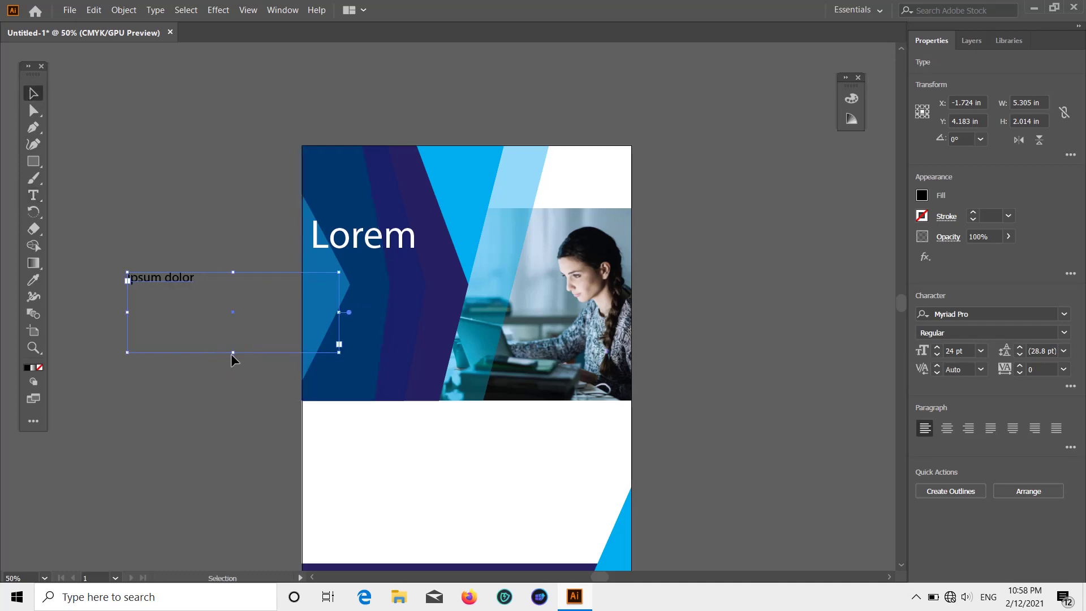
drag(232, 352, 229, 318)
click(981, 350)
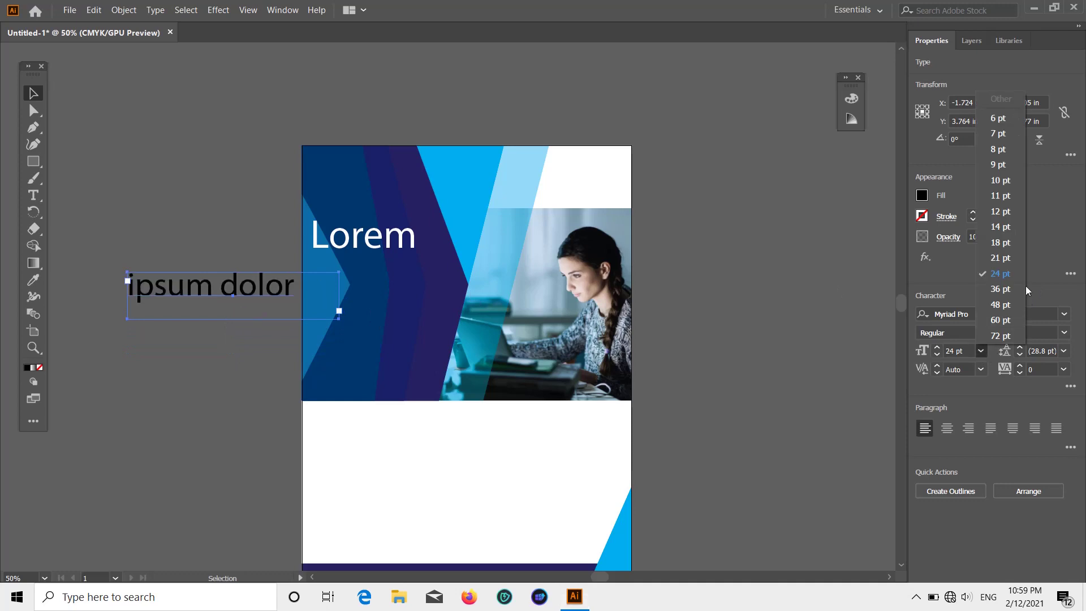
click(1001, 288)
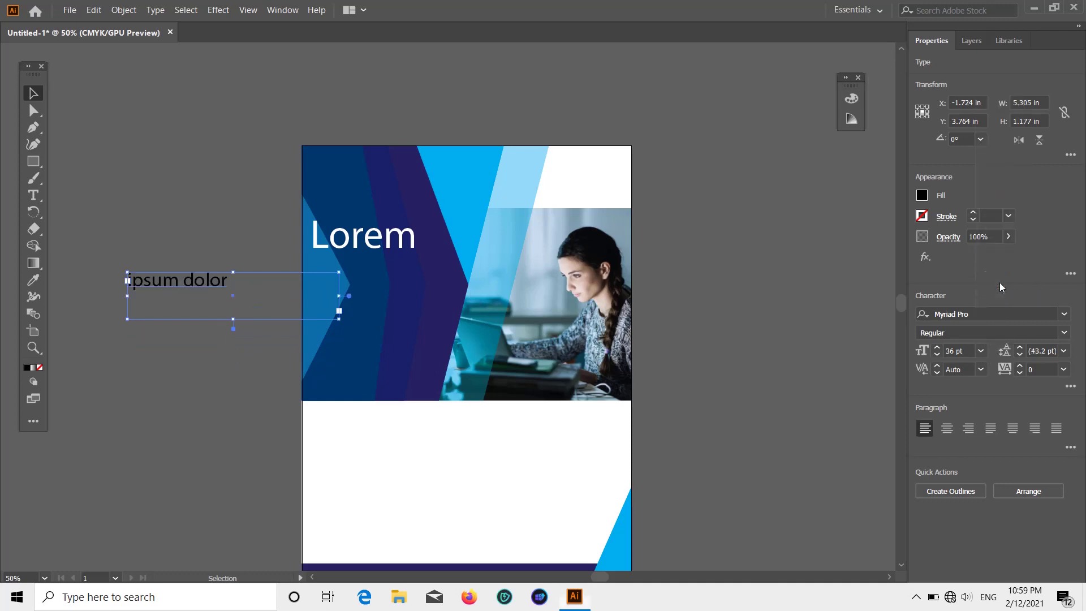
- Move the "ipsum dolor" text directly beneath the "Lorem" heading and fill it with white
drag(197, 285, 381, 270)
double_click(342, 268)
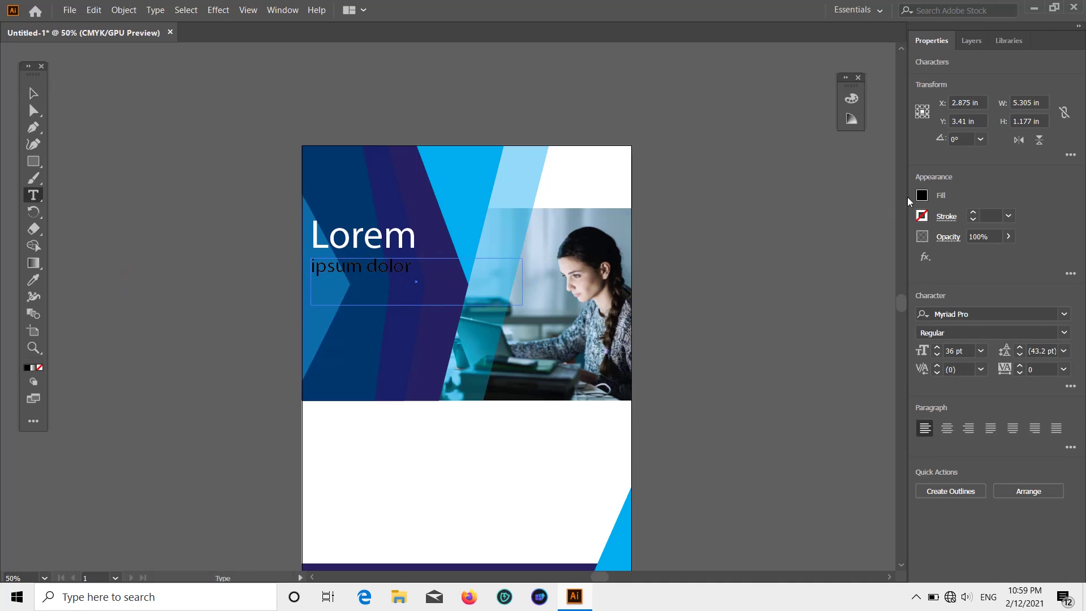
click(922, 195)
click(33, 93)
click(921, 196)
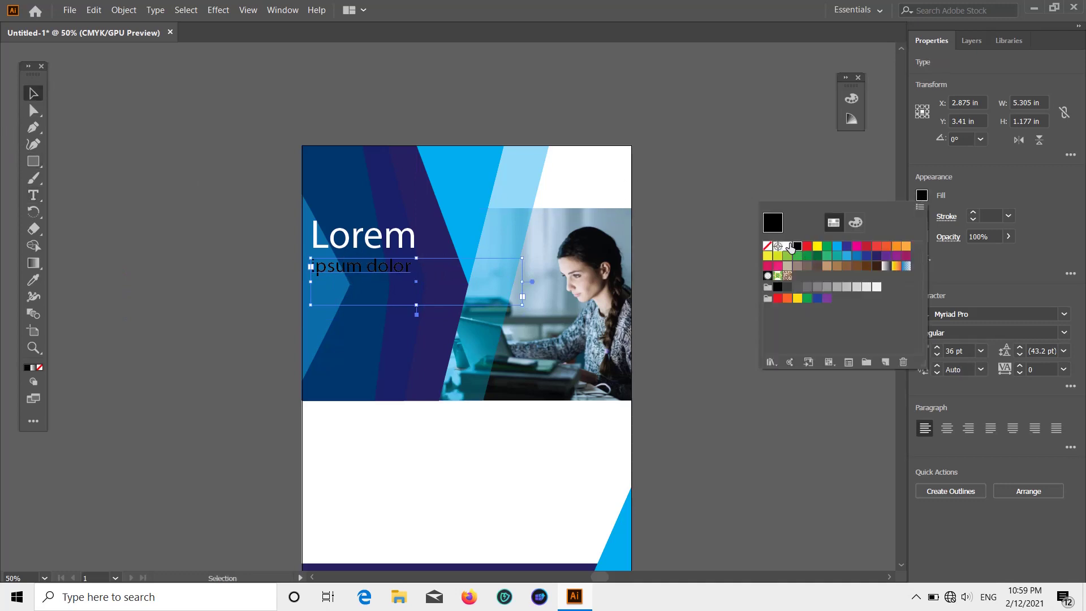
click(790, 247)
- Capitalize the initials of the subtitle so it reads "Ipsum Dolor"
double_click(321, 270)
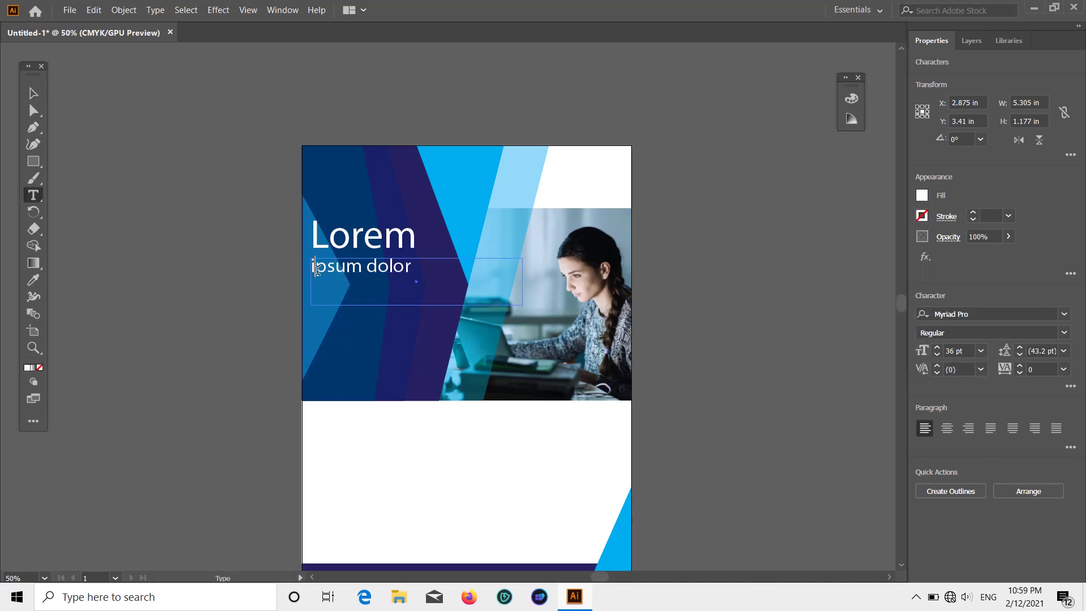
click(318, 270)
key(BackSpace)
text(D)
click(32, 93)
click(773, 314)
- Shift the heading and subtitle slightly further in from the page's left edge and lower the subtitle to widen the gap
scroll(407, 330, down, 1)
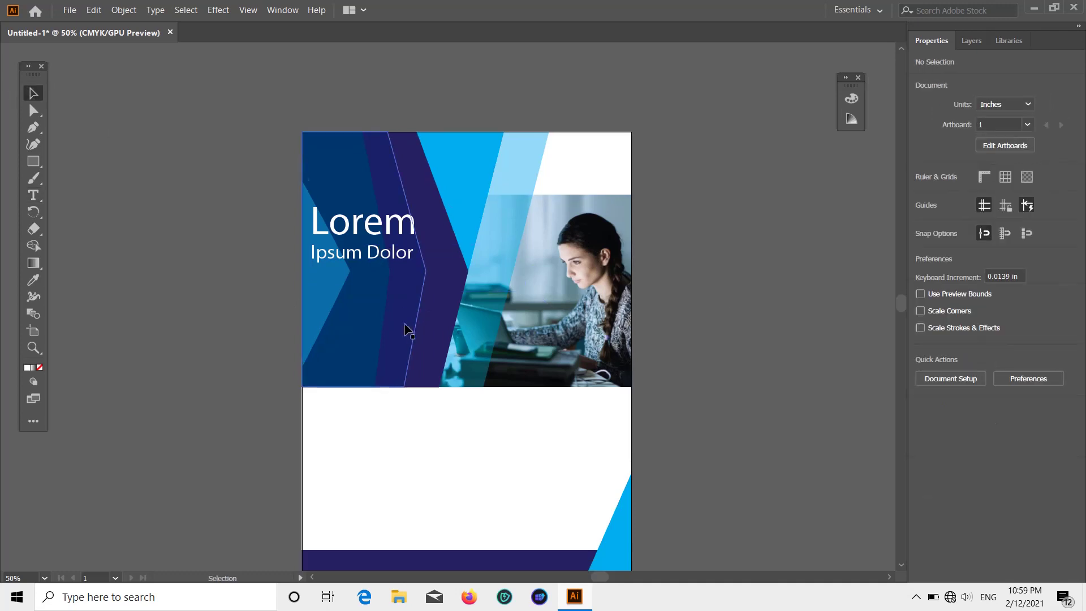
scroll(405, 330, up, 1)
drag(408, 240, 399, 275)
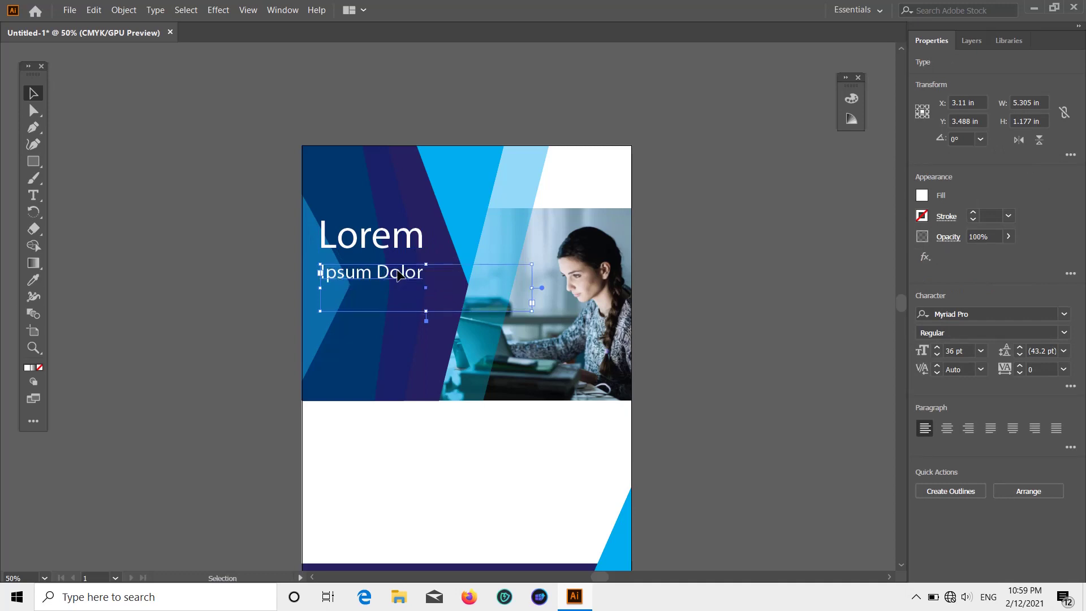
click(704, 236)
- Create a text area about 3.36 by 1.28 in below the dark blue panels containing "BUSINESS FLYER" instead of the placeholder text
scroll(629, 208, down, 1)
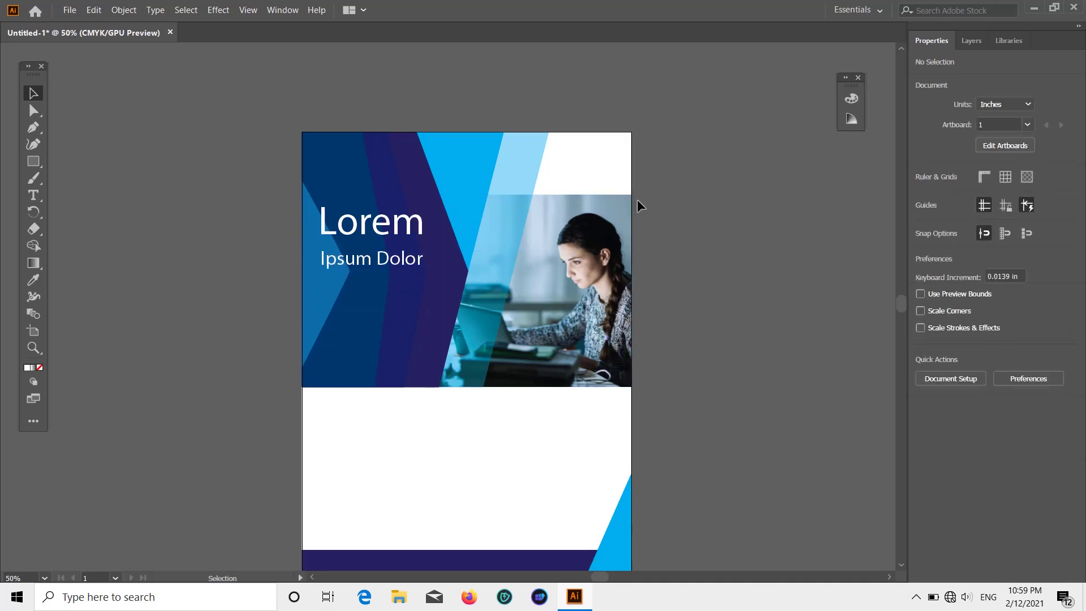
scroll(572, 172, down, 6)
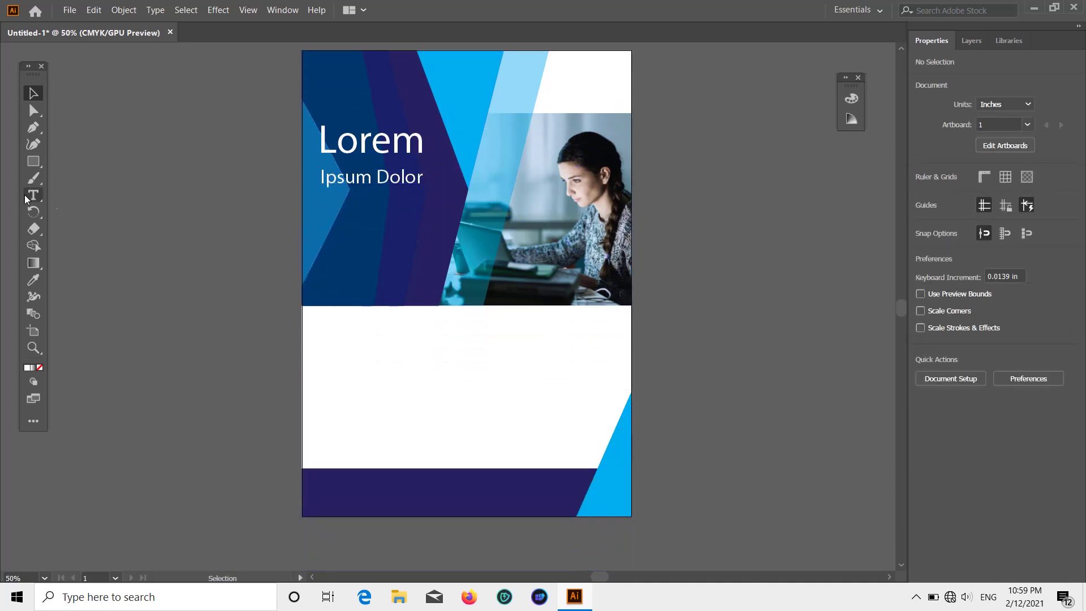
click(29, 196)
scroll(237, 296, down, 5)
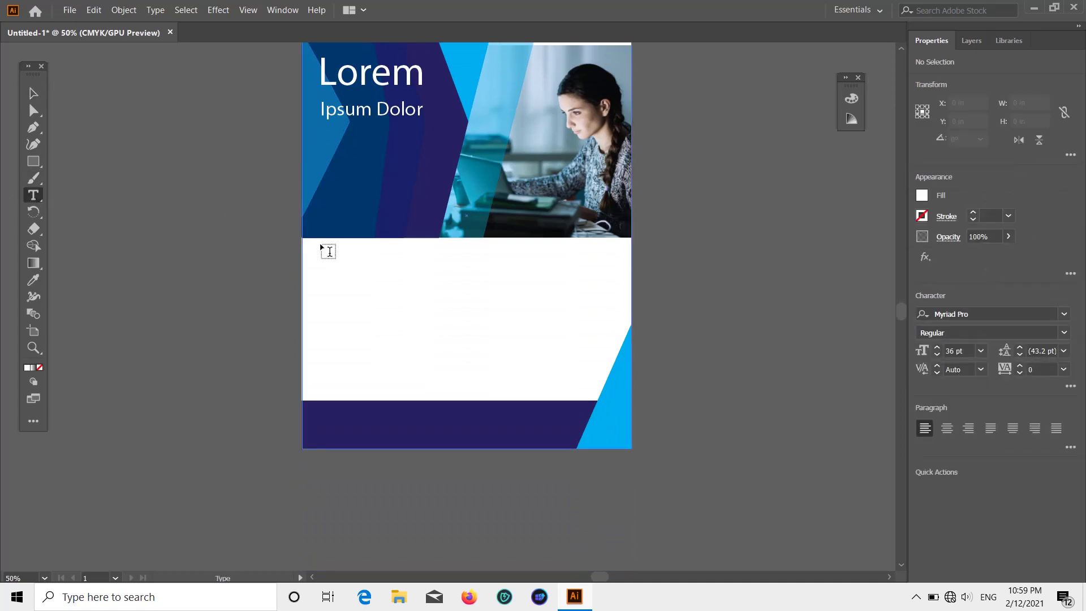
scroll(321, 247, up, 12)
scroll(325, 362, down, 3)
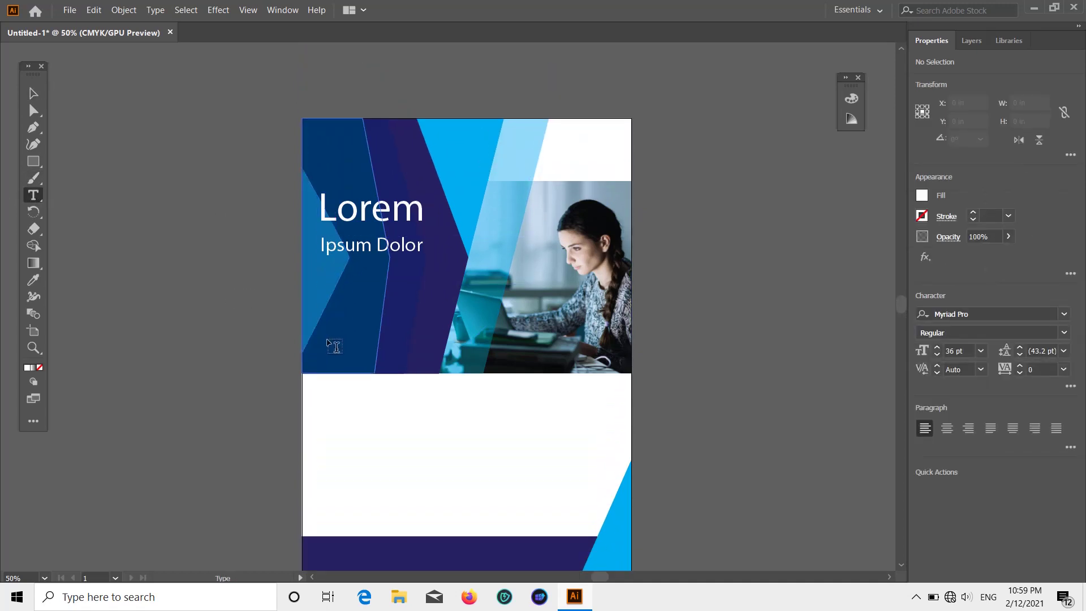
scroll(333, 368, down, 2)
drag(316, 340, 450, 391)
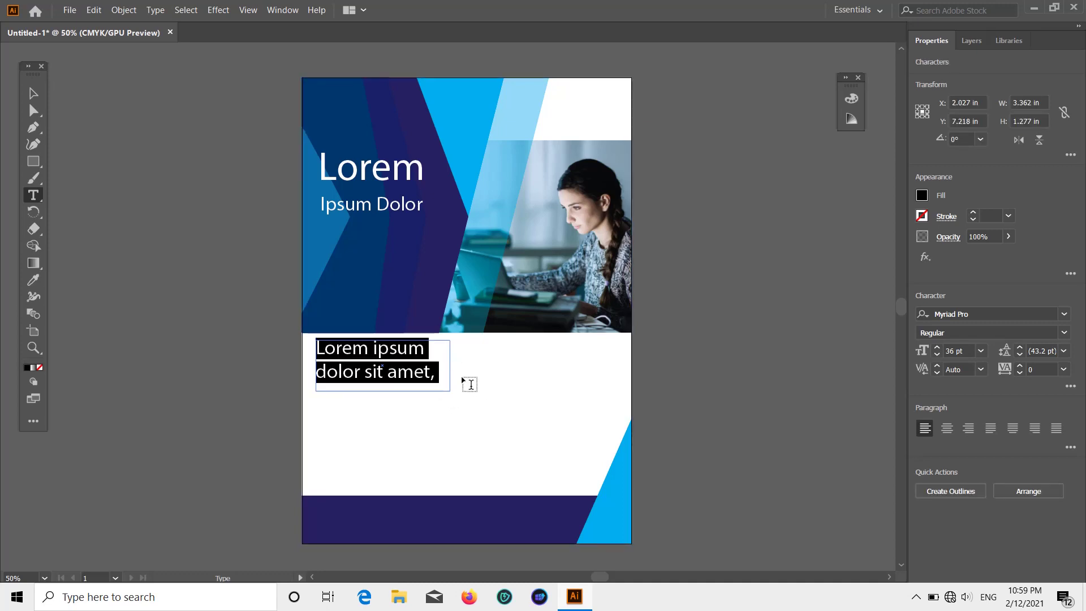
key(BackSpace)
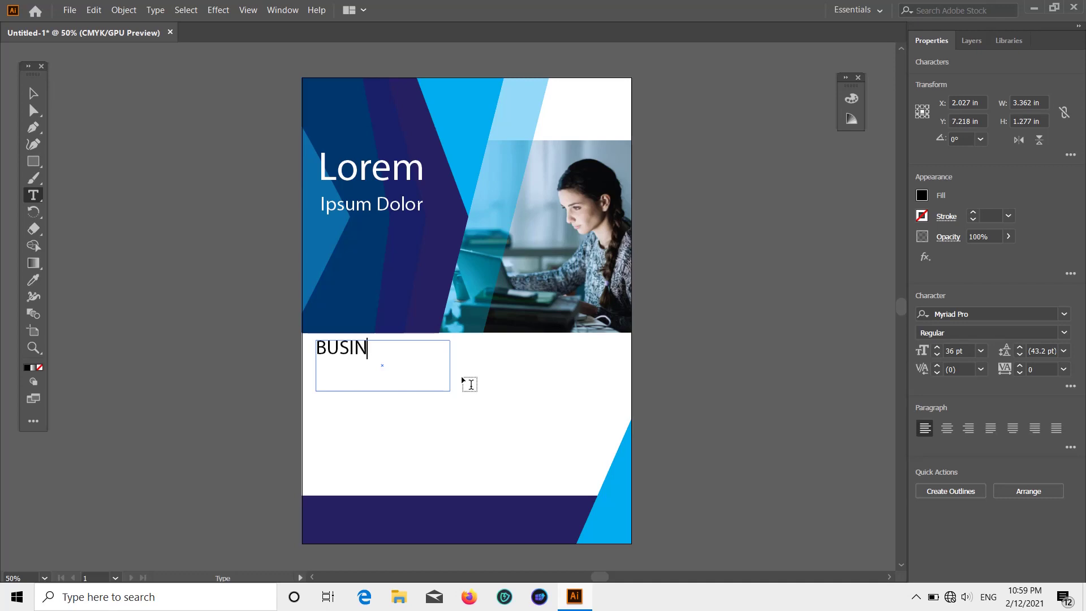
text(BUSINESS FLYER)
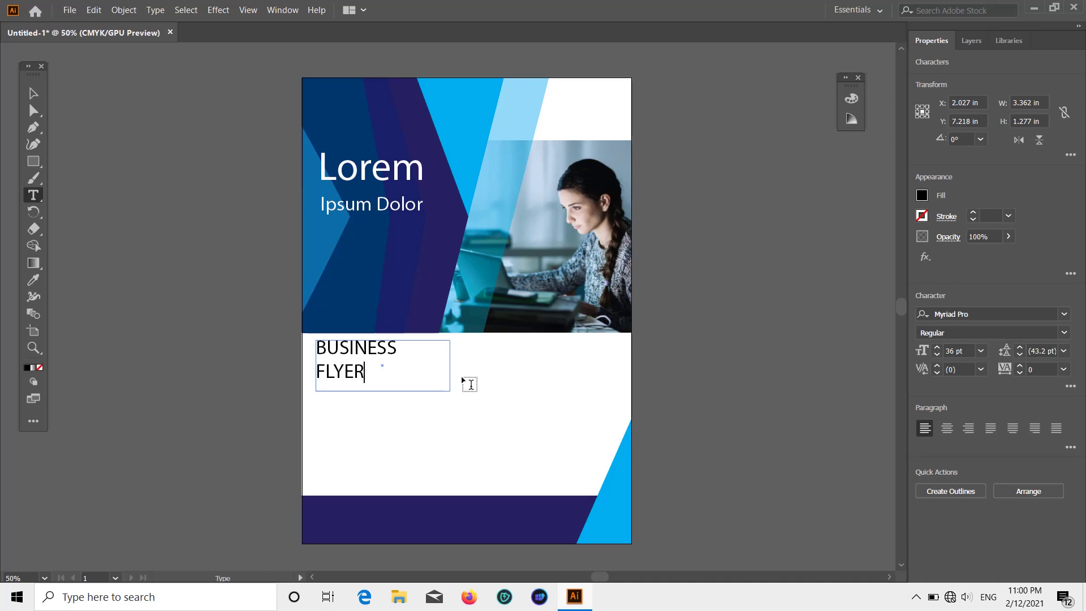
- Fill the "BUSINESS FLYER" text with the cyan blue swatch
click(33, 93)
click(922, 195)
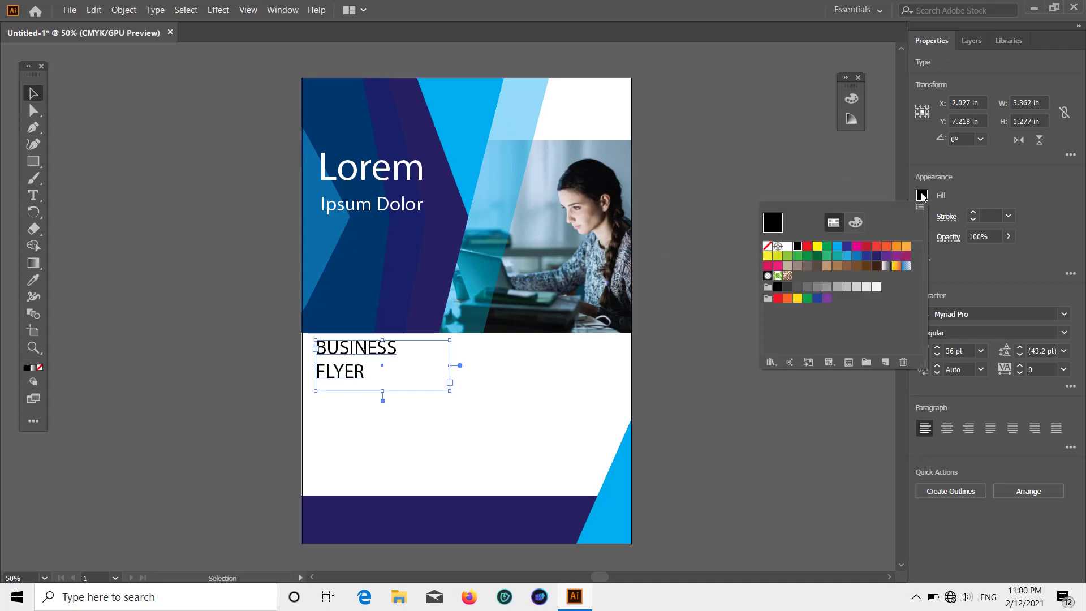
click(837, 247)
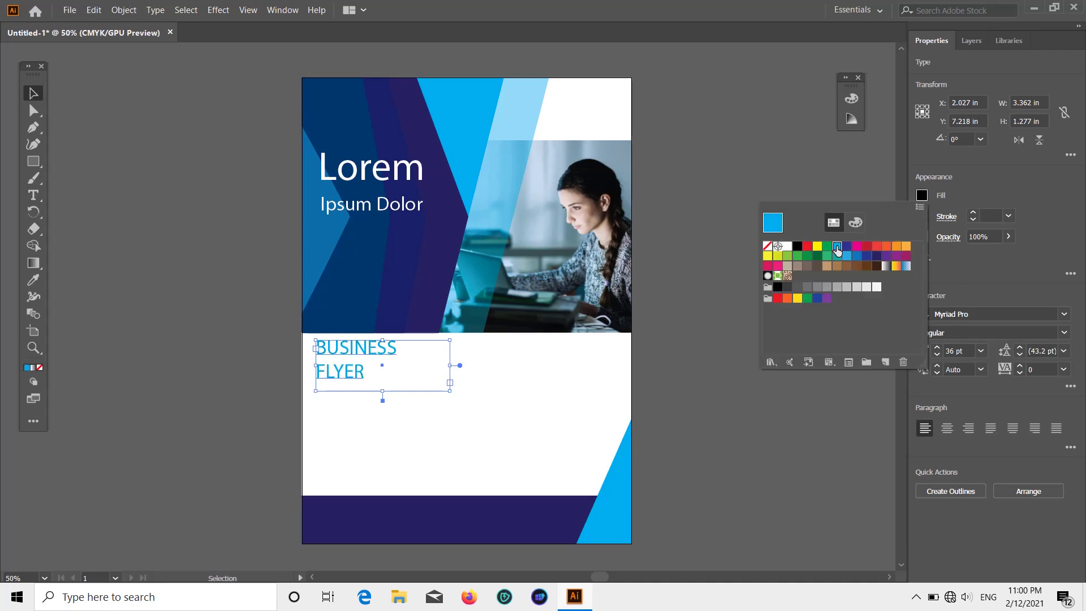
click(1043, 182)
- Change the font of the "BUSINESS FLYER" text to Swis721 Blk BT Black
click(1059, 314)
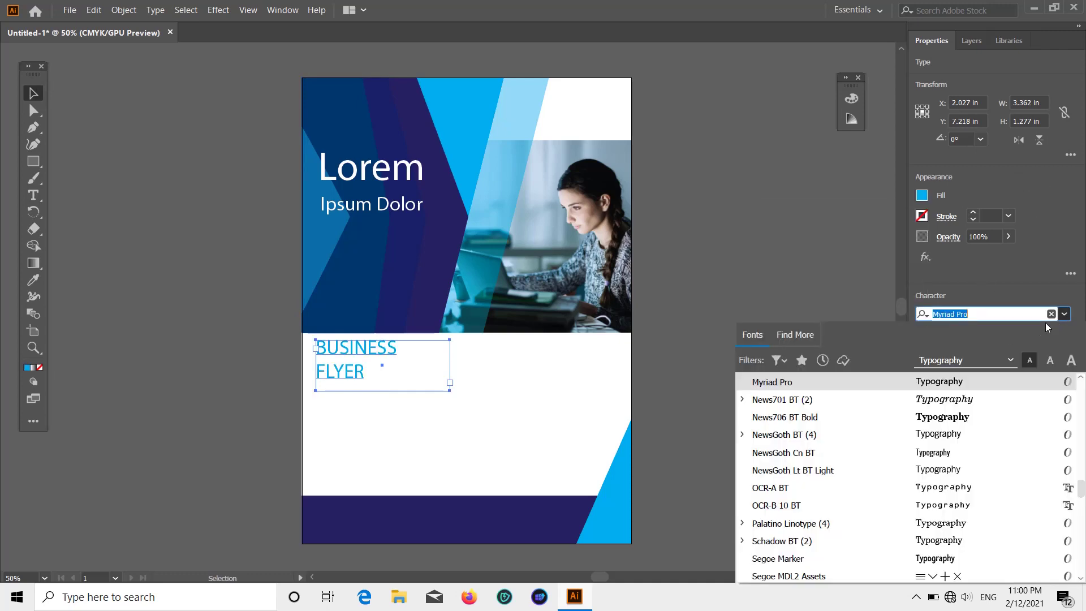
click(961, 415)
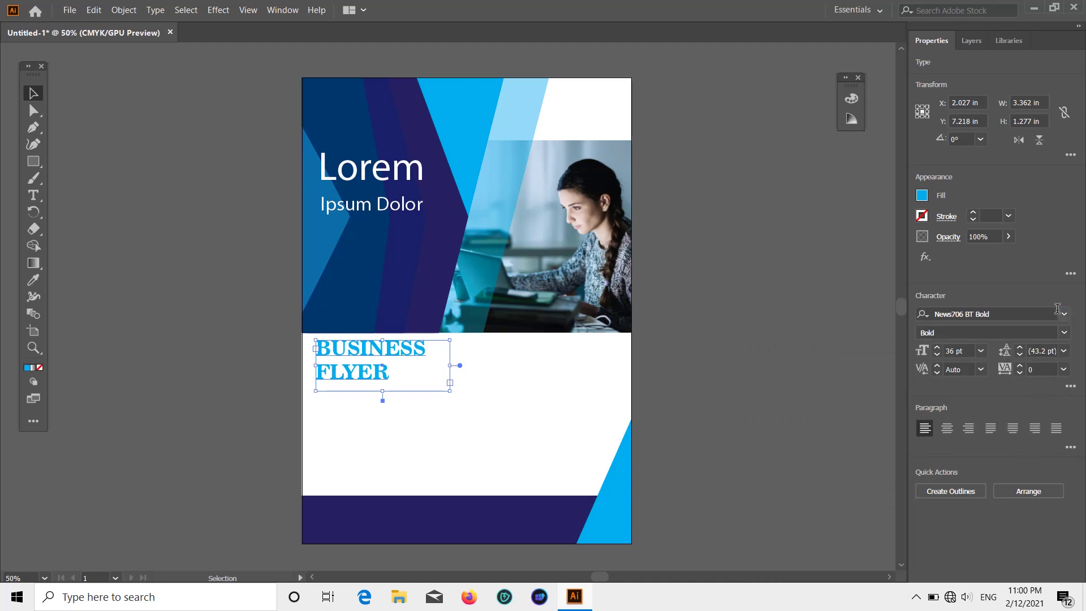
click(1057, 309)
click(1004, 450)
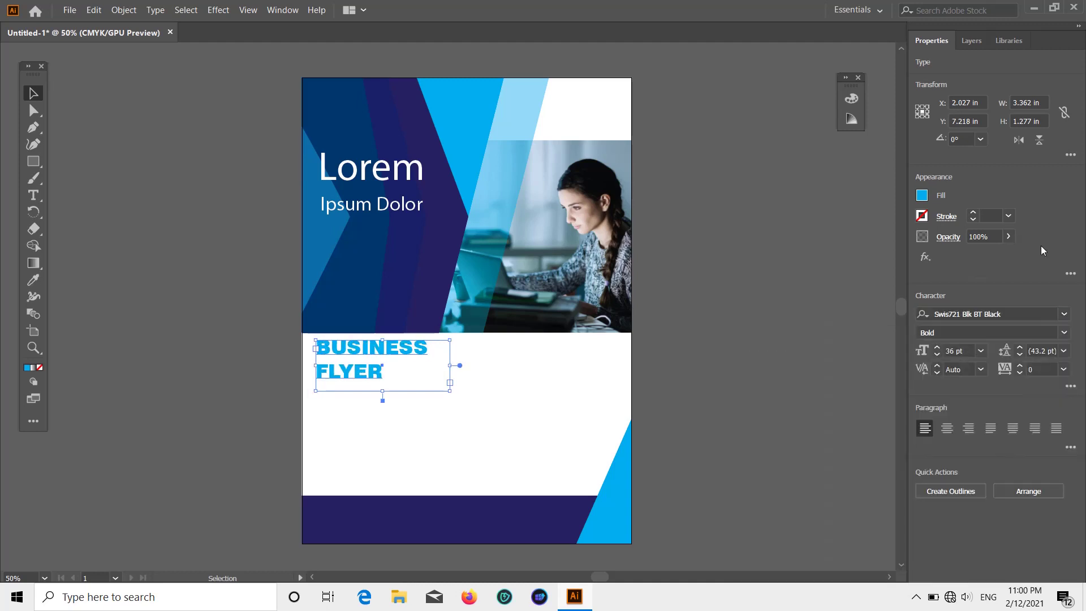
- Fill the "Lorem" heading with white and change it to a bold sans-serif font
scroll(400, 272, up, 1)
click(373, 194)
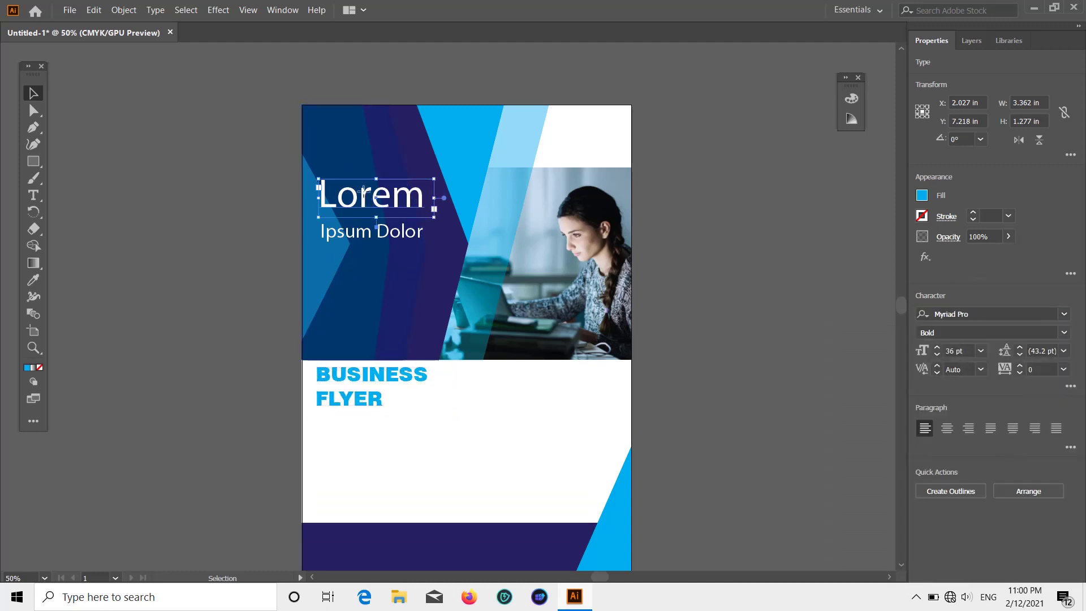
click(922, 195)
click(788, 249)
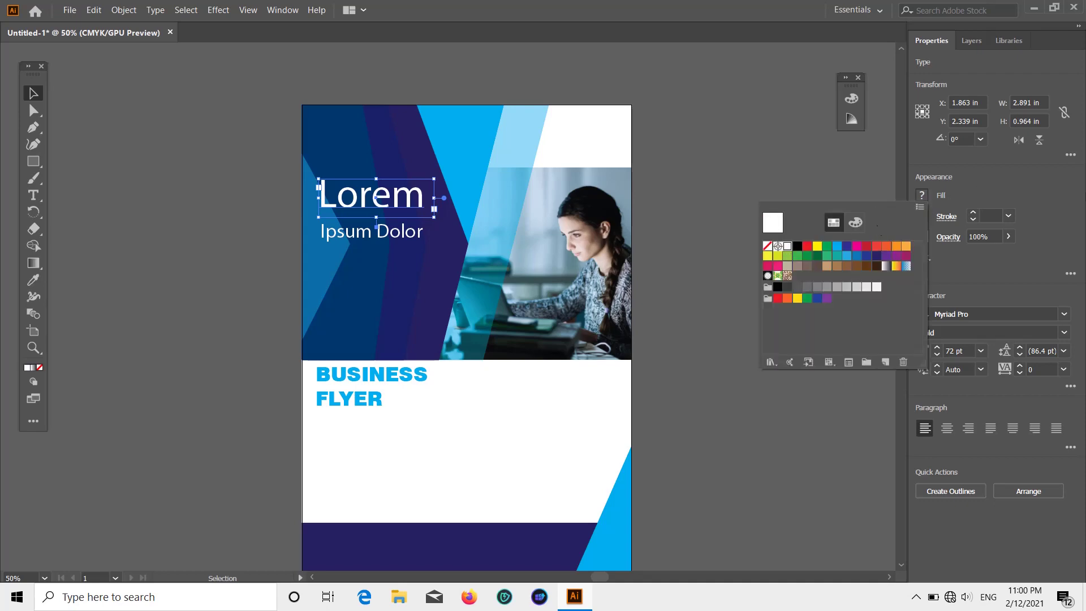
click(1062, 314)
scroll(948, 469, up, 10)
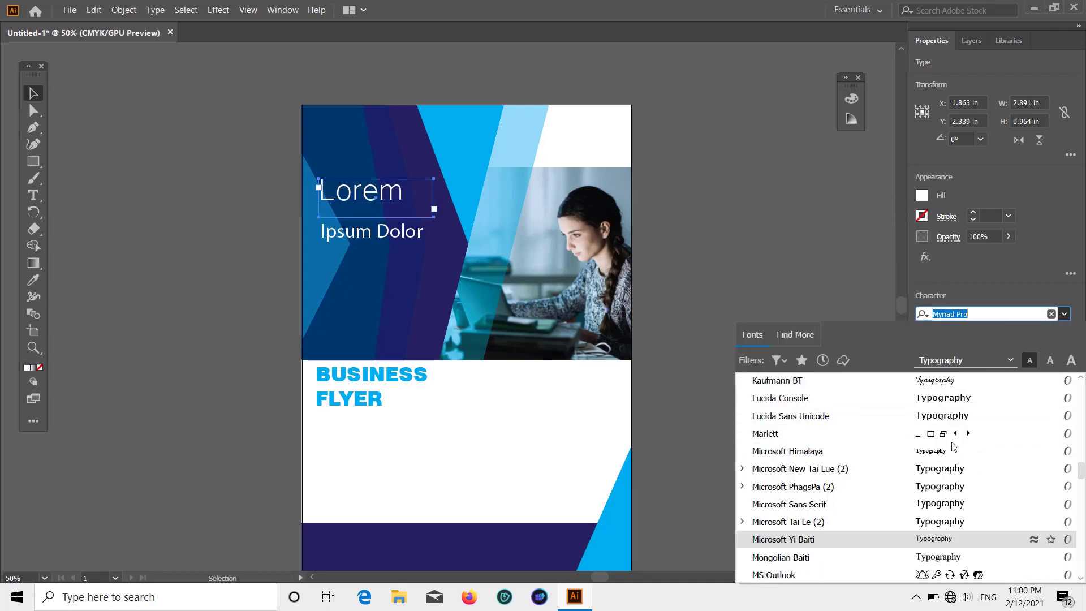
click(950, 467)
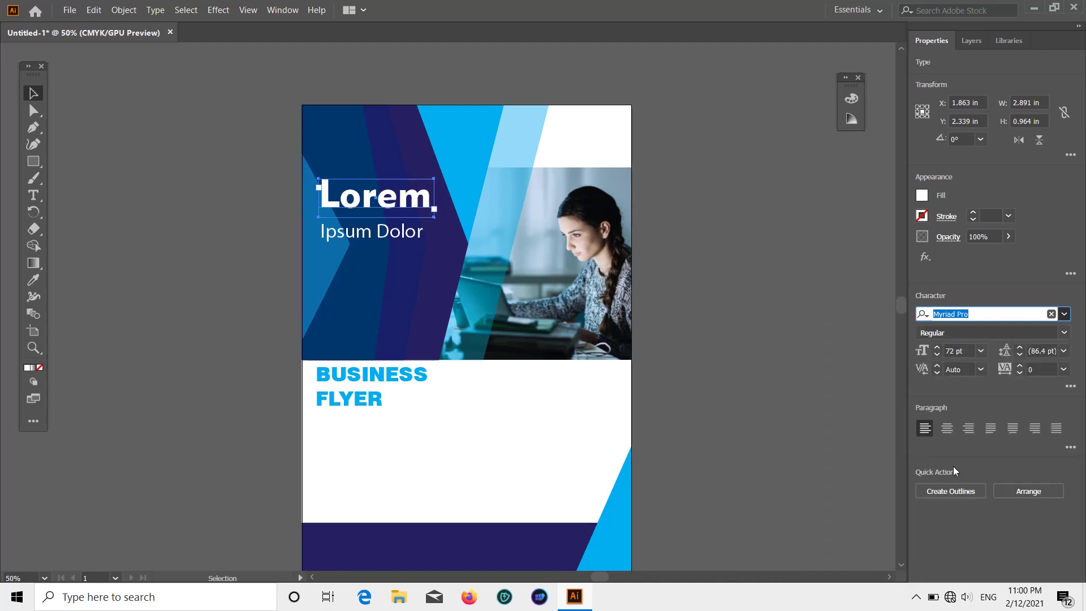
click(871, 304)
scroll(870, 304, up, 2)
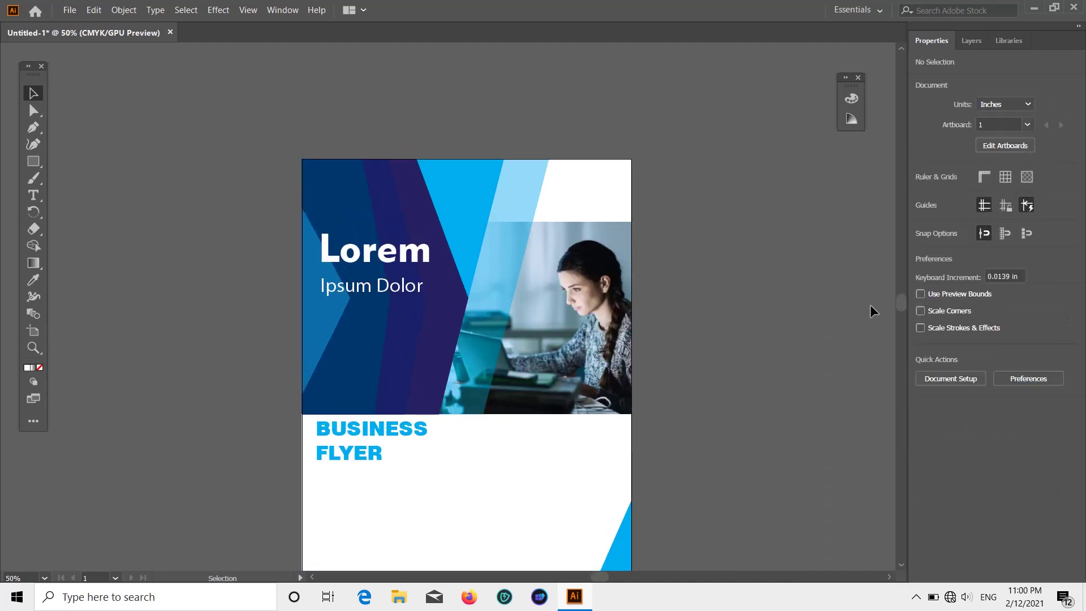
scroll(870, 309, down, 3)
click(562, 308)
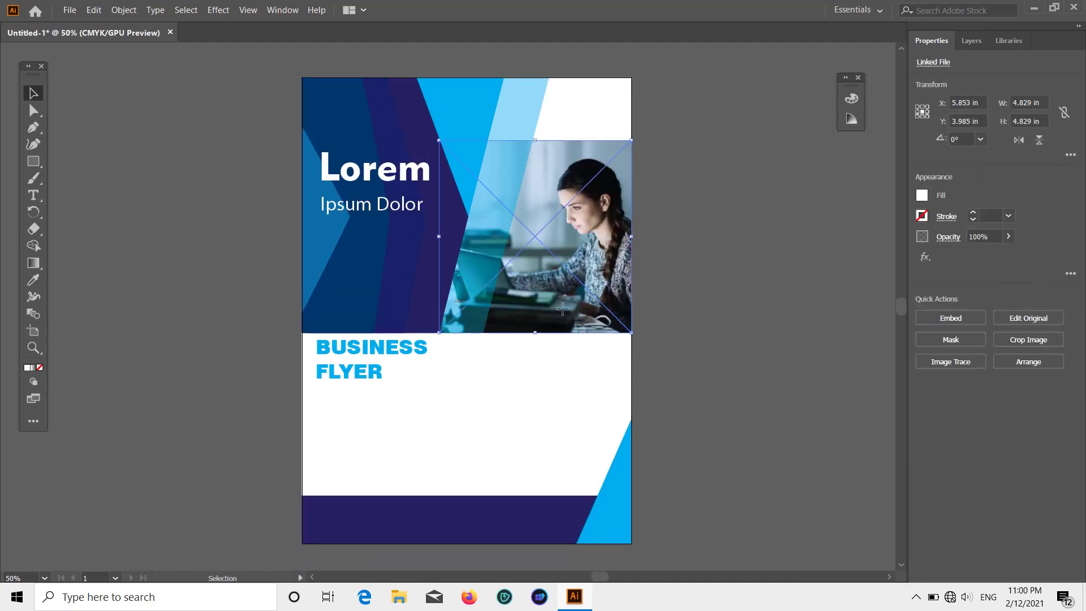
scroll(562, 309, down, 2)
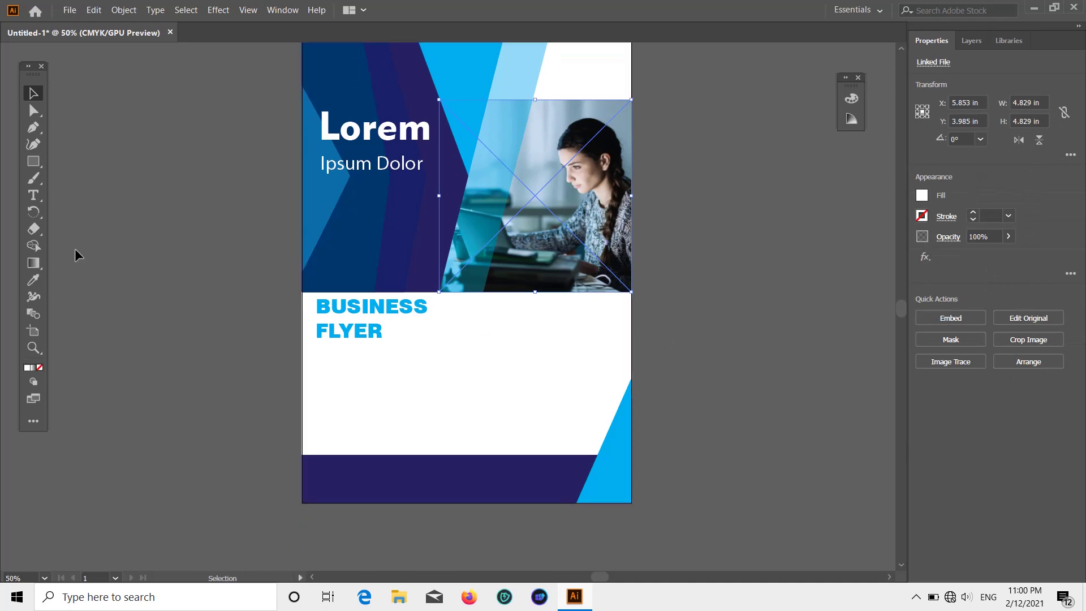
click(34, 195)
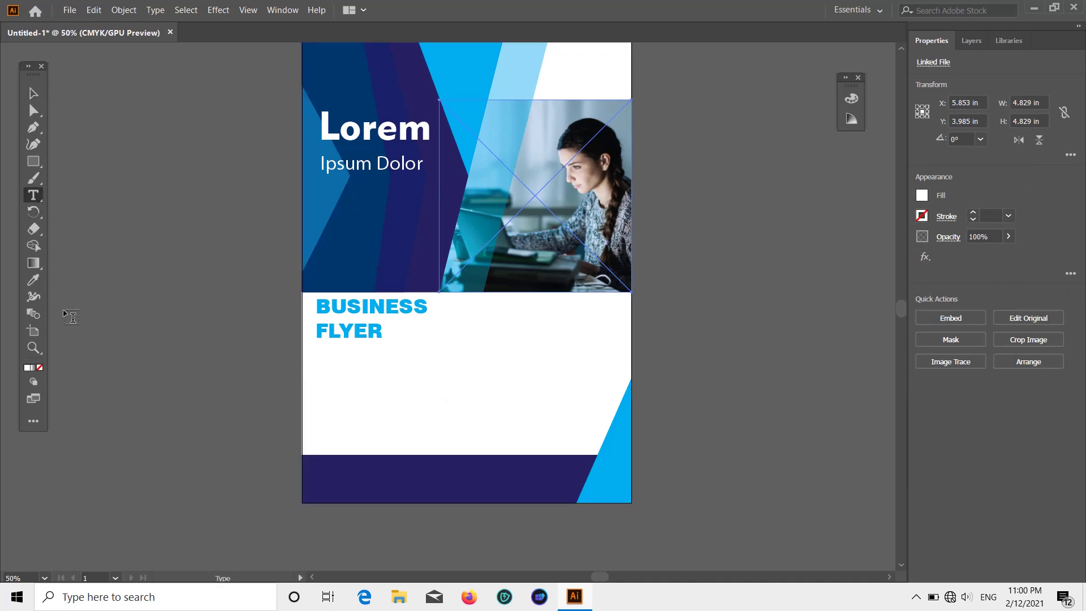
drag(86, 318, 232, 484)
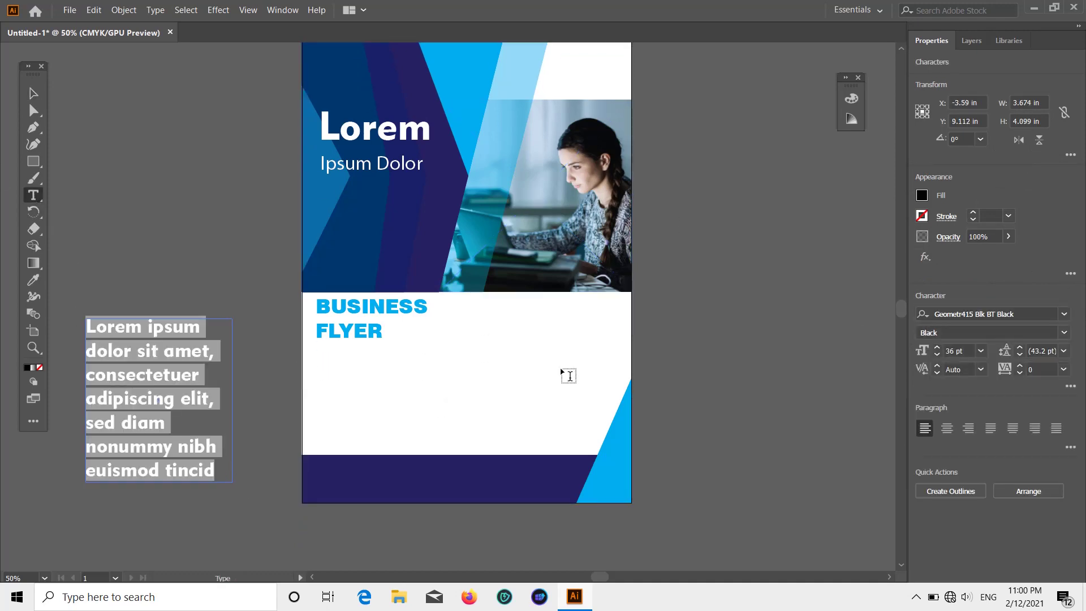
key(ctrl+z)
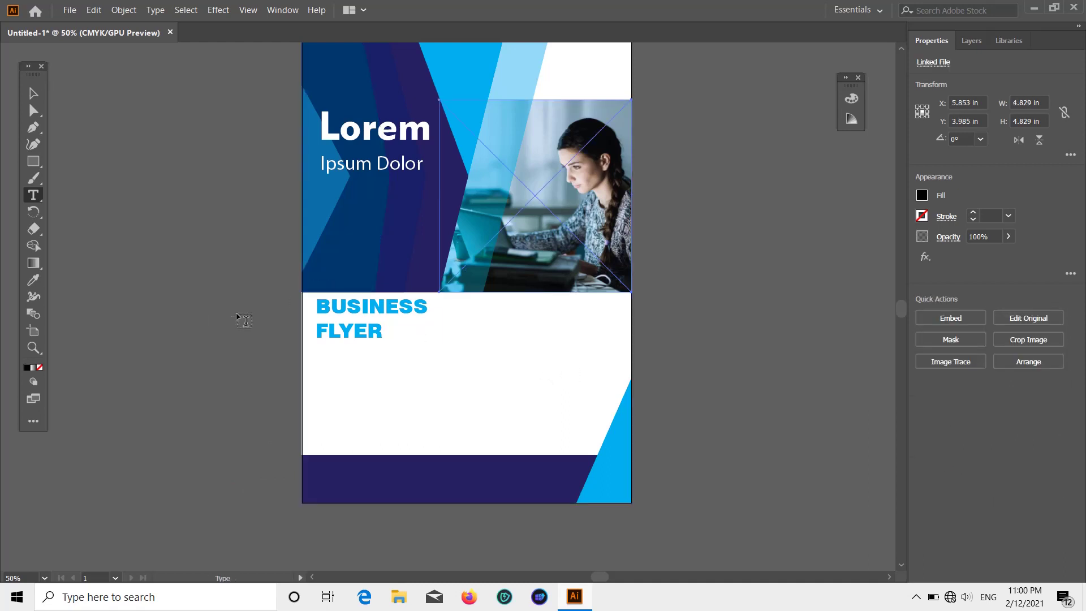
- Add a 14 pt "Lorem ipsum" placeholder text beside the artboard and a placeholder text area about 6.54 by 2.48 in overlapping its edge
click(102, 209)
click(981, 351)
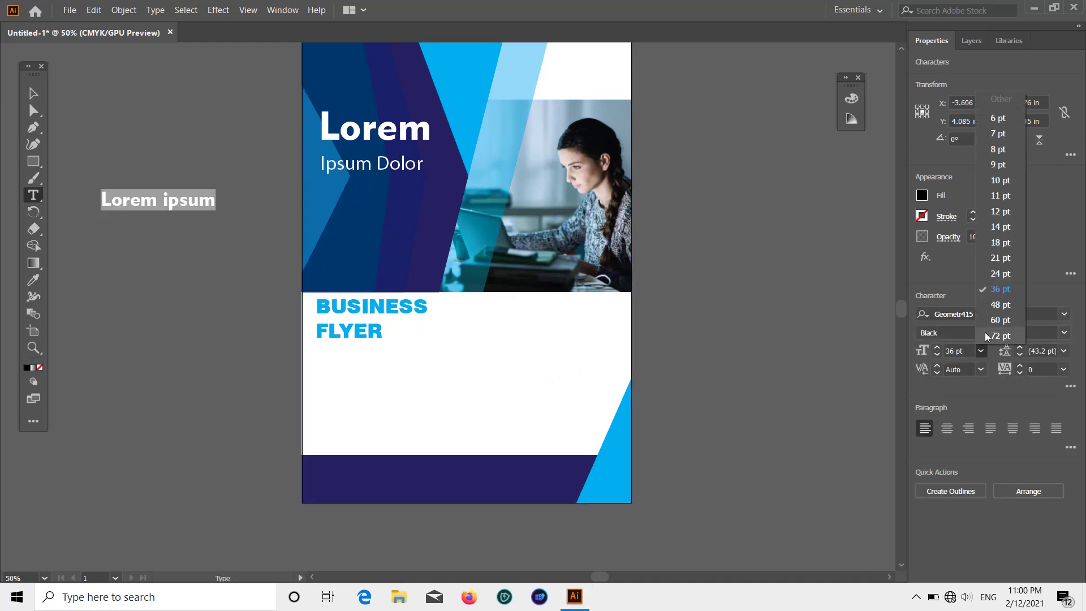
click(1005, 227)
drag(134, 298, 394, 397)
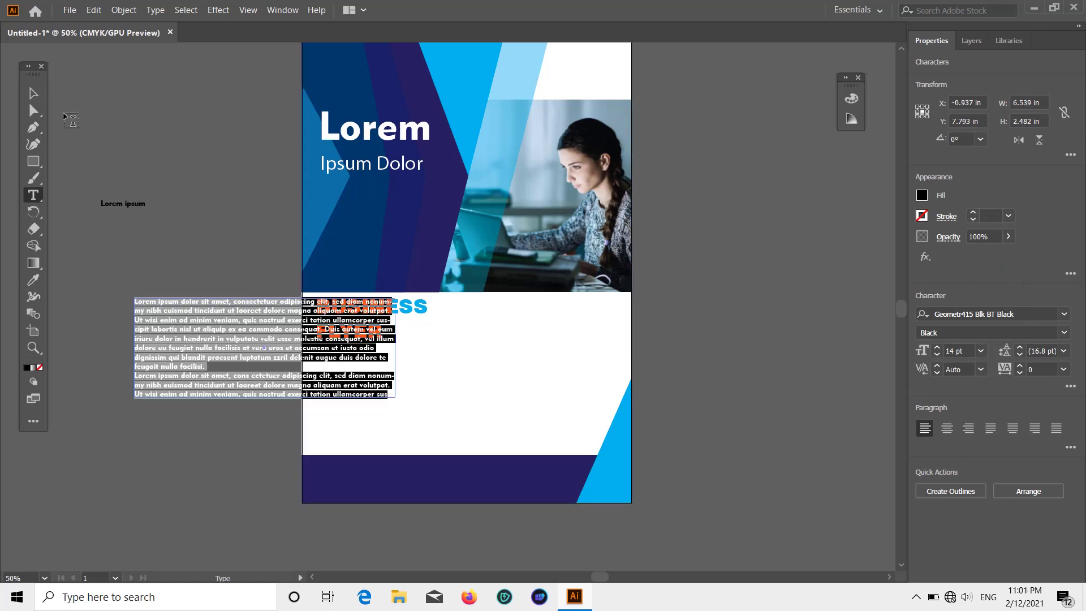
key(Escape)
- Move the placeholder paragraph into the white area between the "BUSINESS FLYER" title and the dark blue footer bar
click(244, 317)
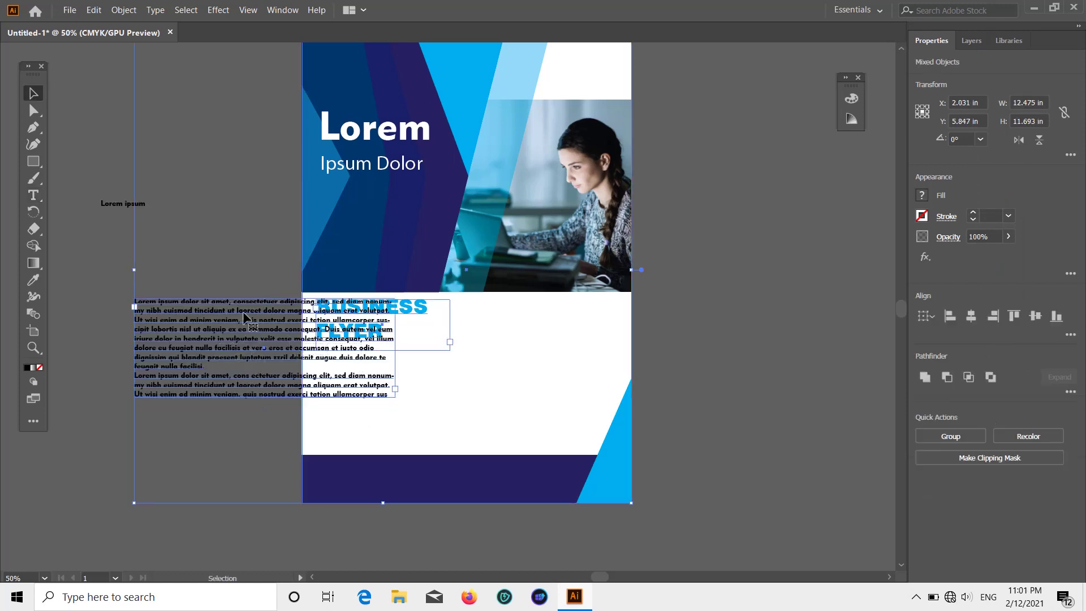
click(97, 254)
drag(186, 340, 375, 389)
click(773, 316)
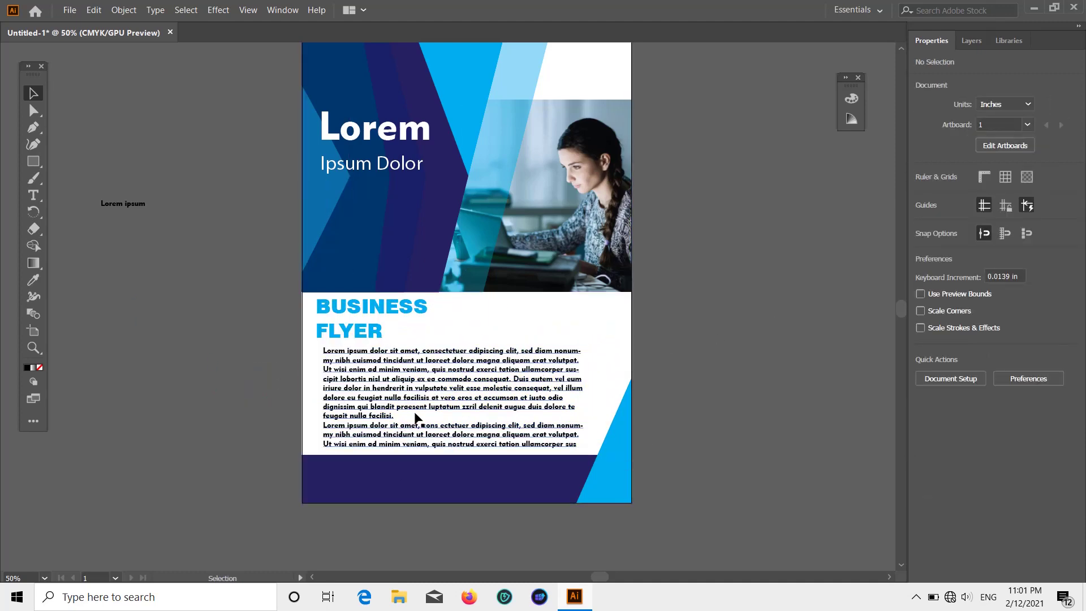
click(416, 419)
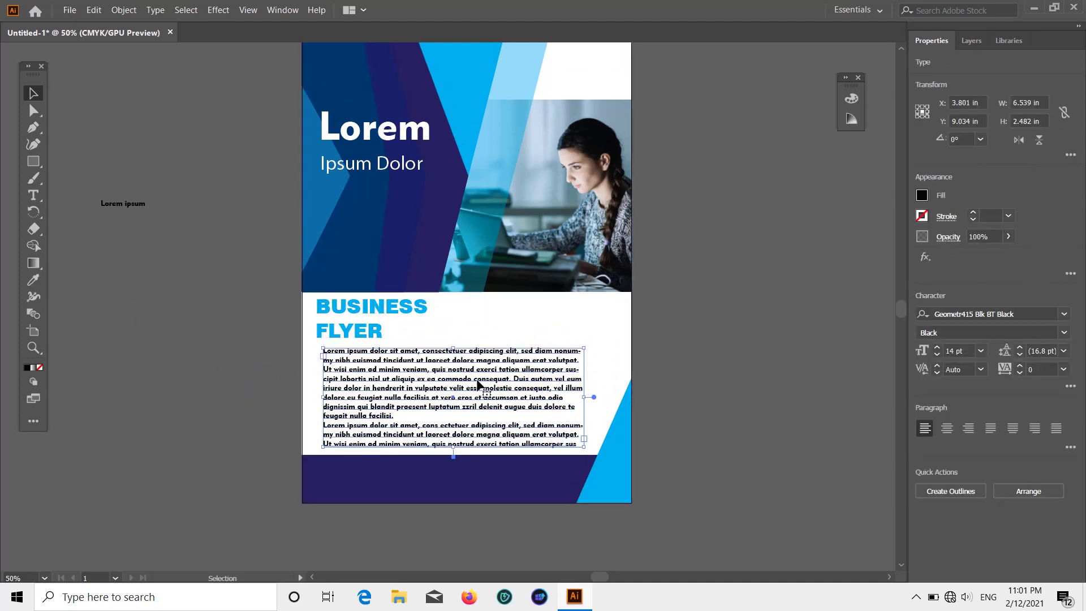
click(448, 362)
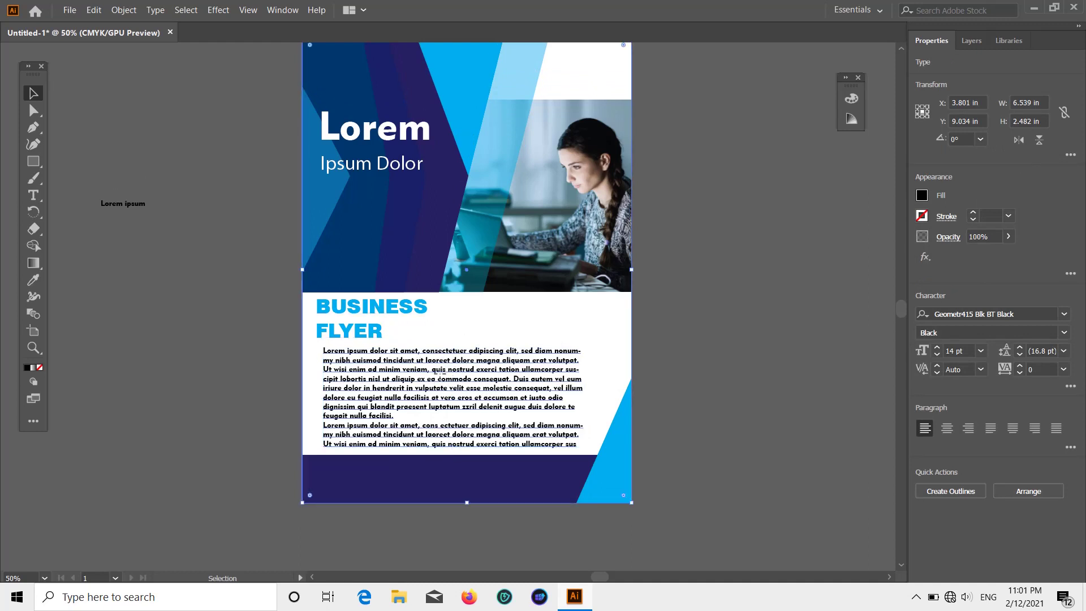
click(922, 196)
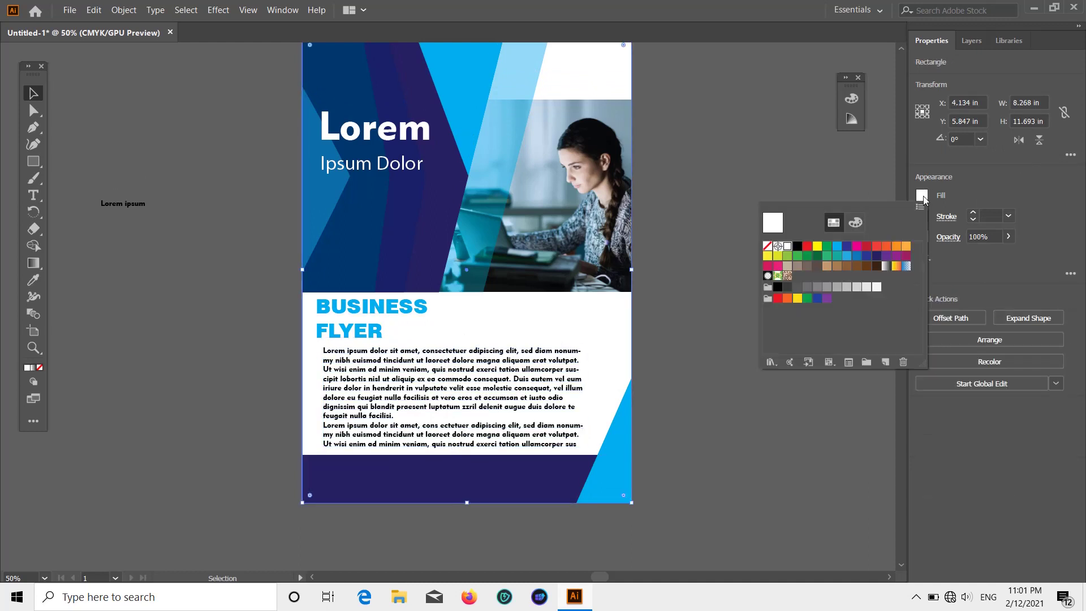
click(807, 288)
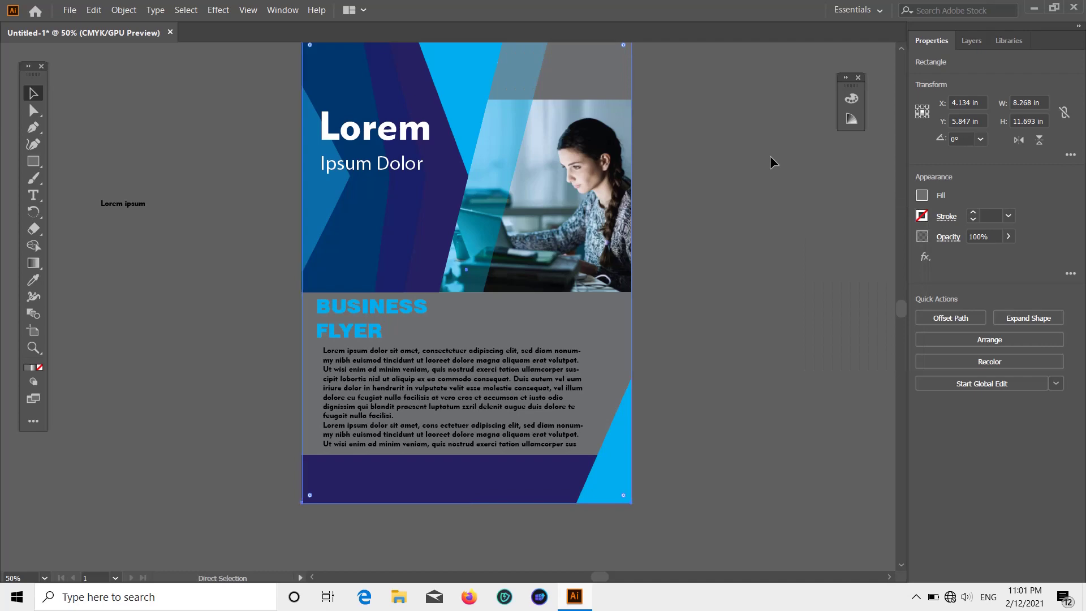
key(ctrl+z)
click(771, 158)
- Fill the placeholder paragraph below the "BUSINESS FLYER" title with a medium gray swatch
click(475, 360)
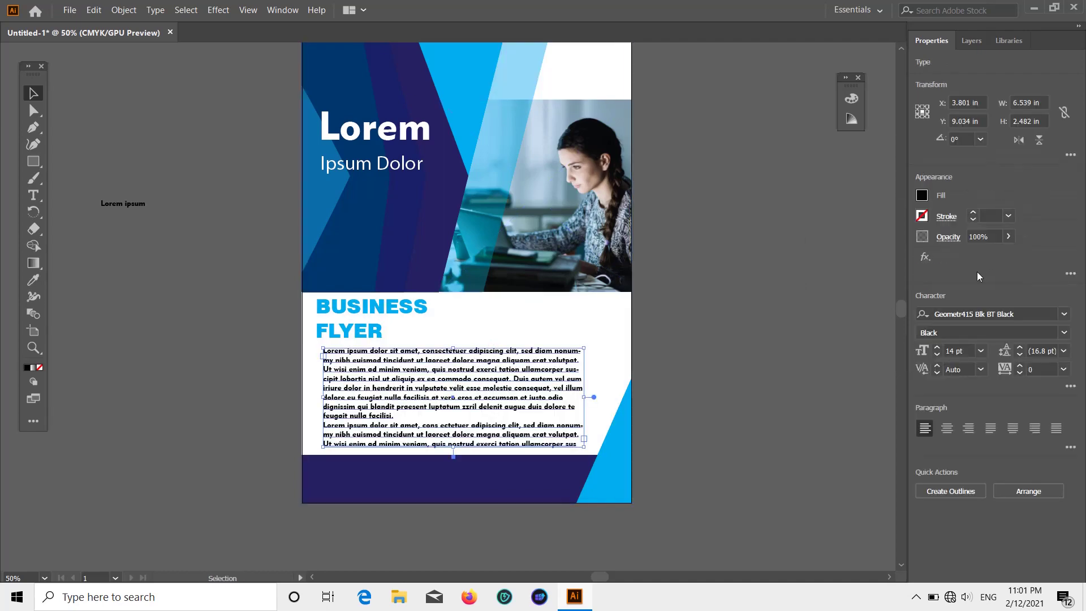
click(923, 195)
click(806, 291)
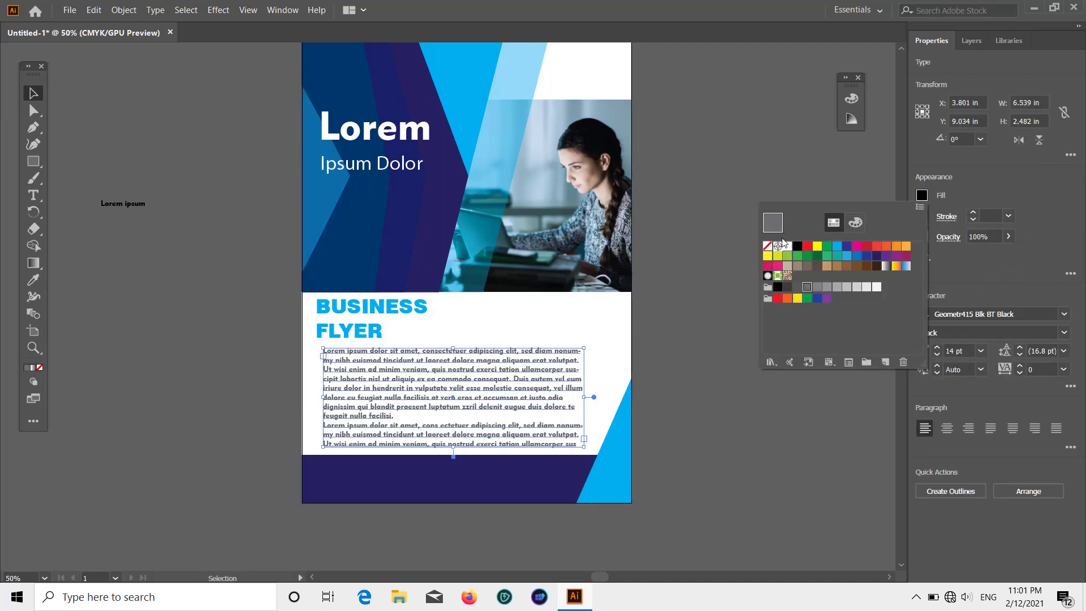
scroll(744, 205, down, 2)
scroll(734, 248, up, 2)
click(734, 248)
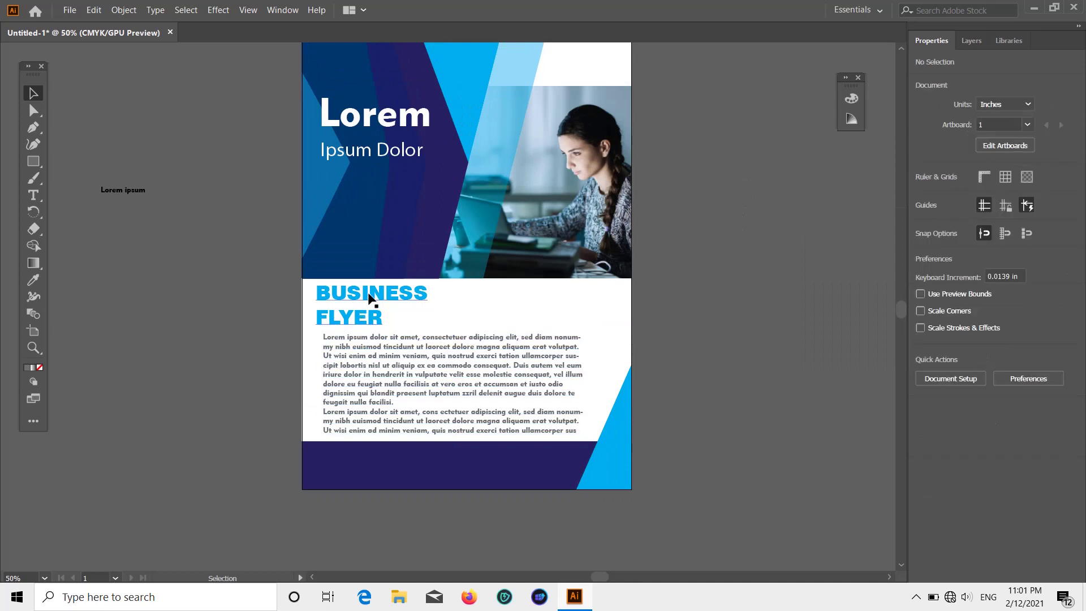
- Draw a circle about 0.38 in wide in the white corner above the photo and fill it with dark blue
scroll(368, 296, up, 3)
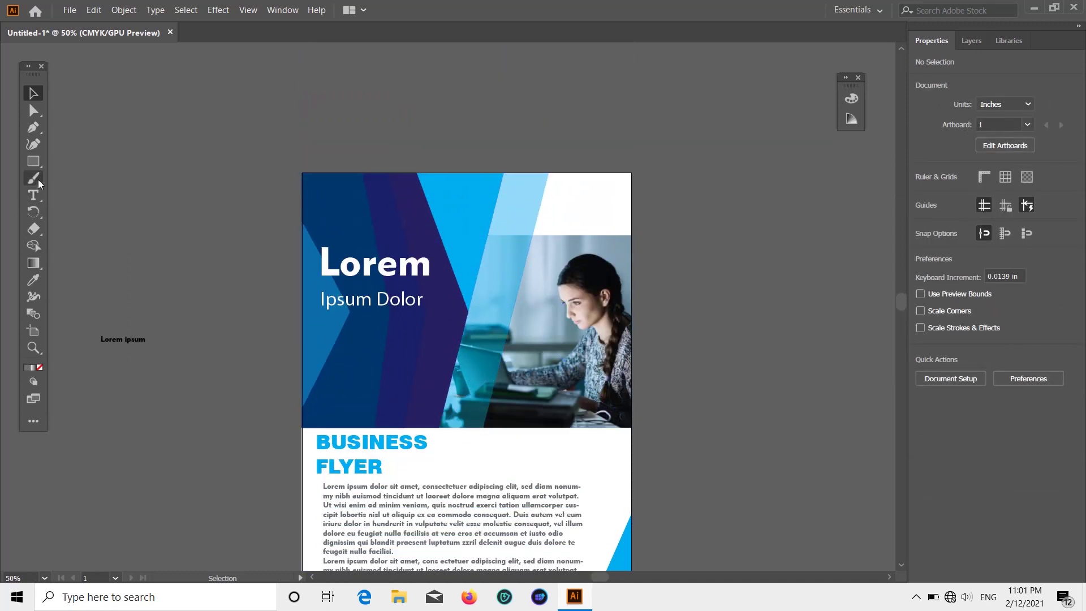
drag(33, 161, 84, 180)
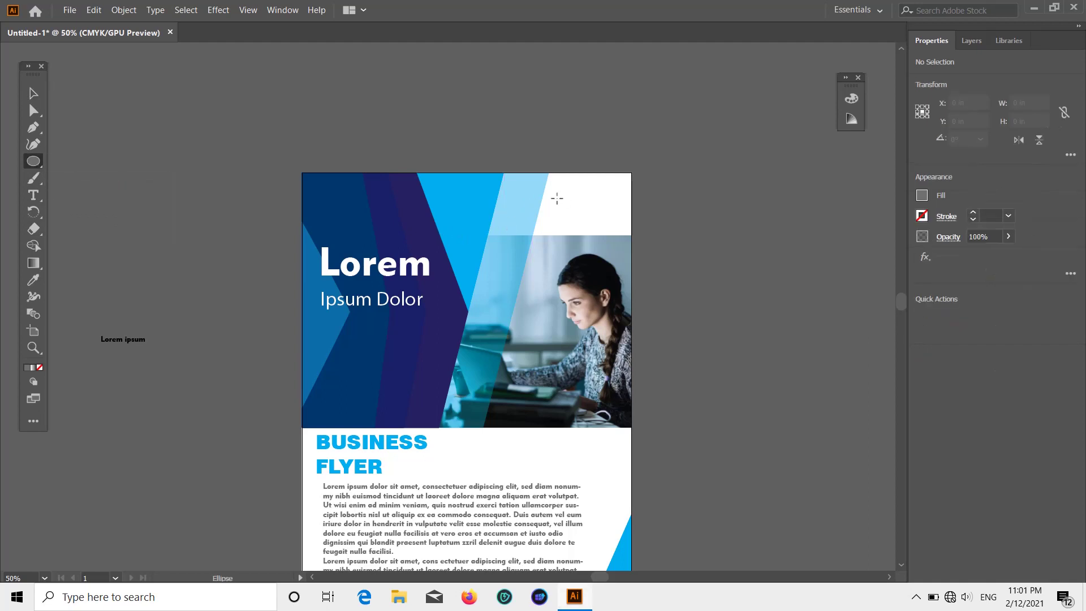
drag(554, 196, 572, 214)
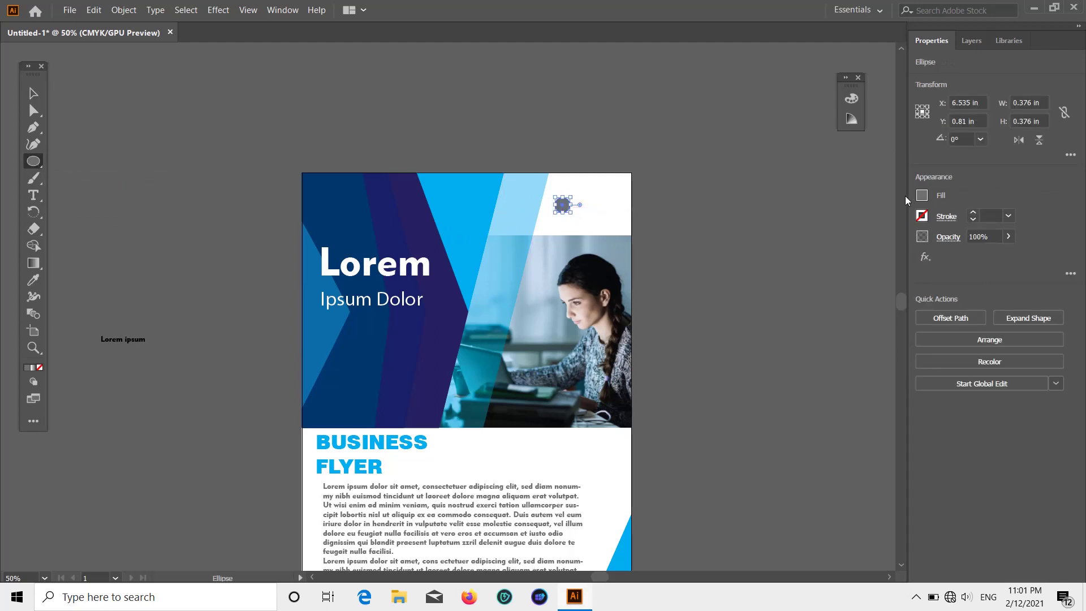
click(922, 196)
click(846, 249)
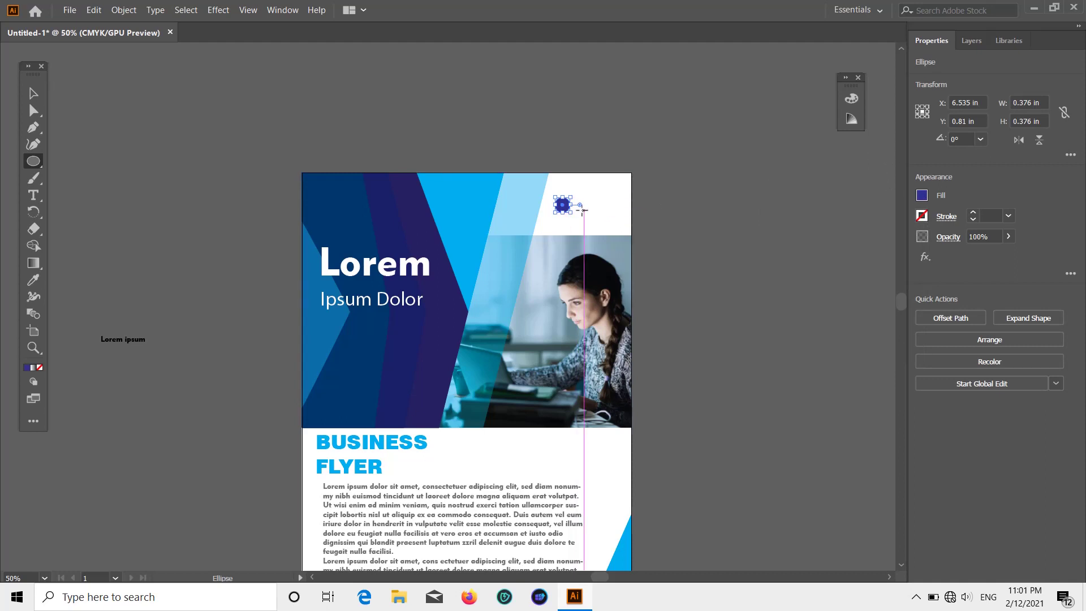
- Enlarge the dark blue circle to about 0.54 in and place a copy overlapping its right side
click(31, 95)
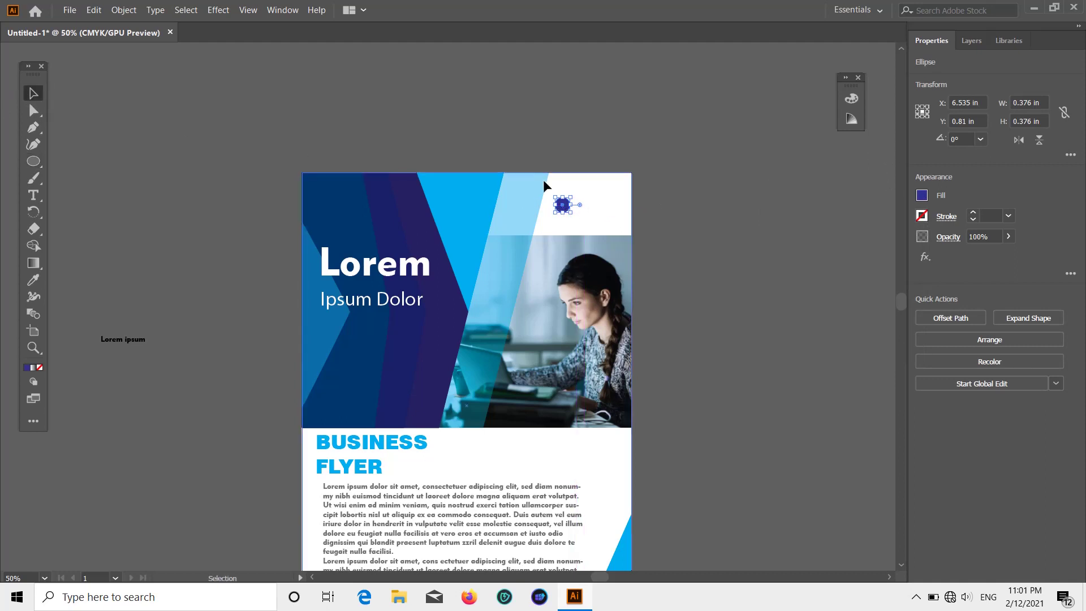
mouse_move(571, 213)
mouse_down()
mouse_move(579, 222)
mouse_move(557, 203)
mouse_move(576, 202)
mouse_up()
click(722, 212)
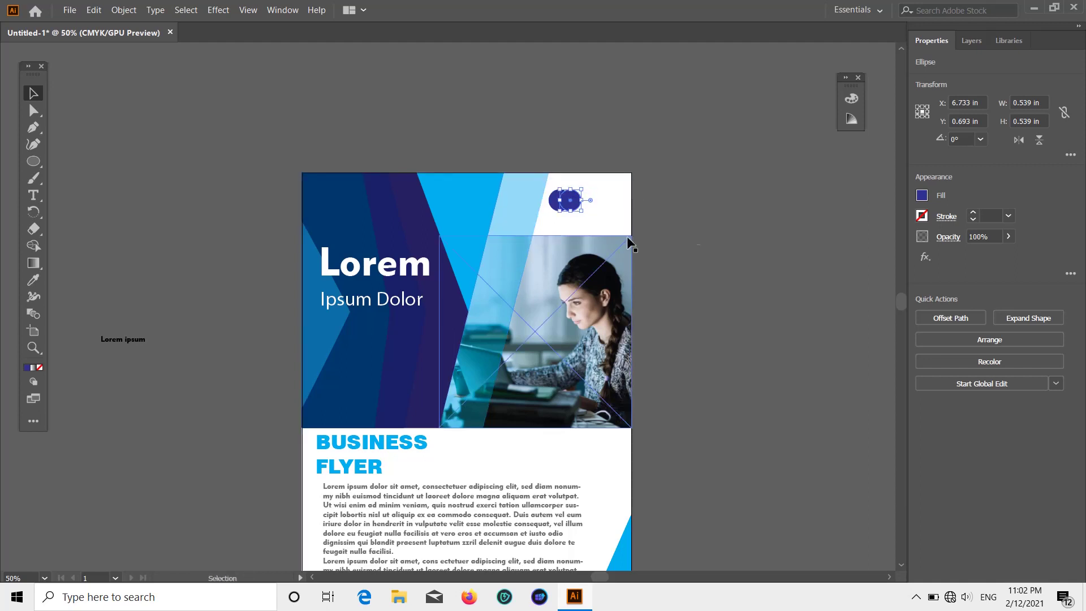
- Fill the right-hand overlapping circle with the cyan blue swatch
click(921, 195)
click(826, 215)
click(677, 187)
scroll(677, 188, down, 1)
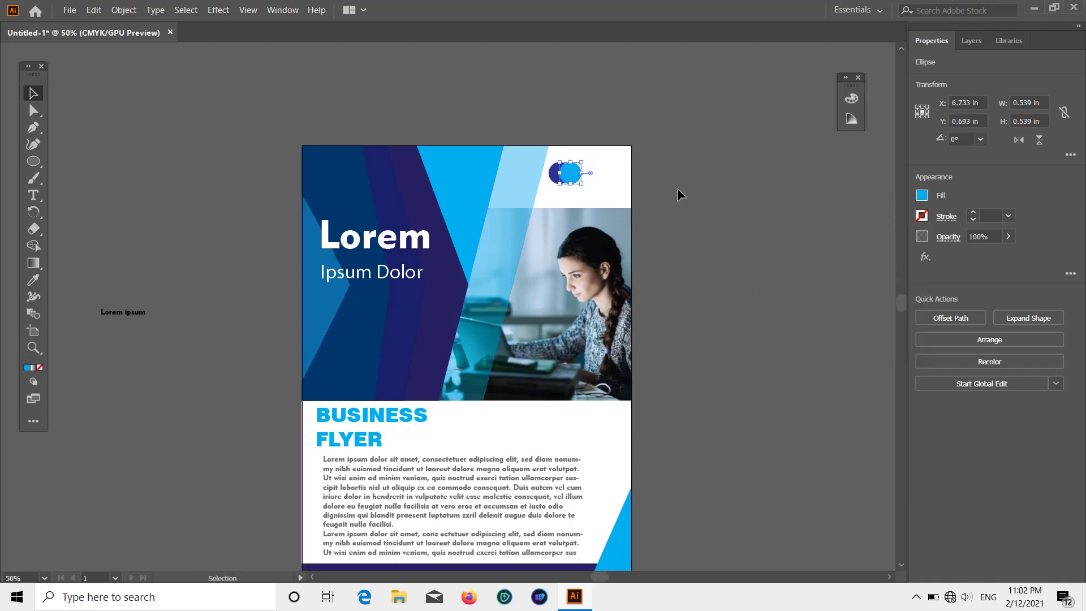
- Create a text reading "YOUR COMPANY" on the empty canvas beside the flyer's upper right side
click(33, 195)
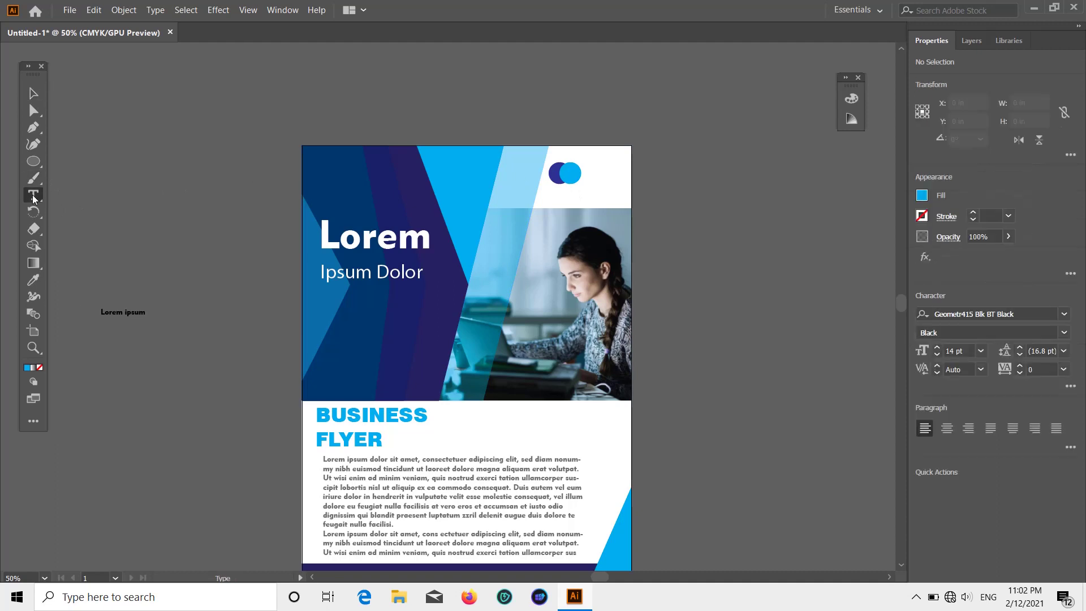
click(682, 196)
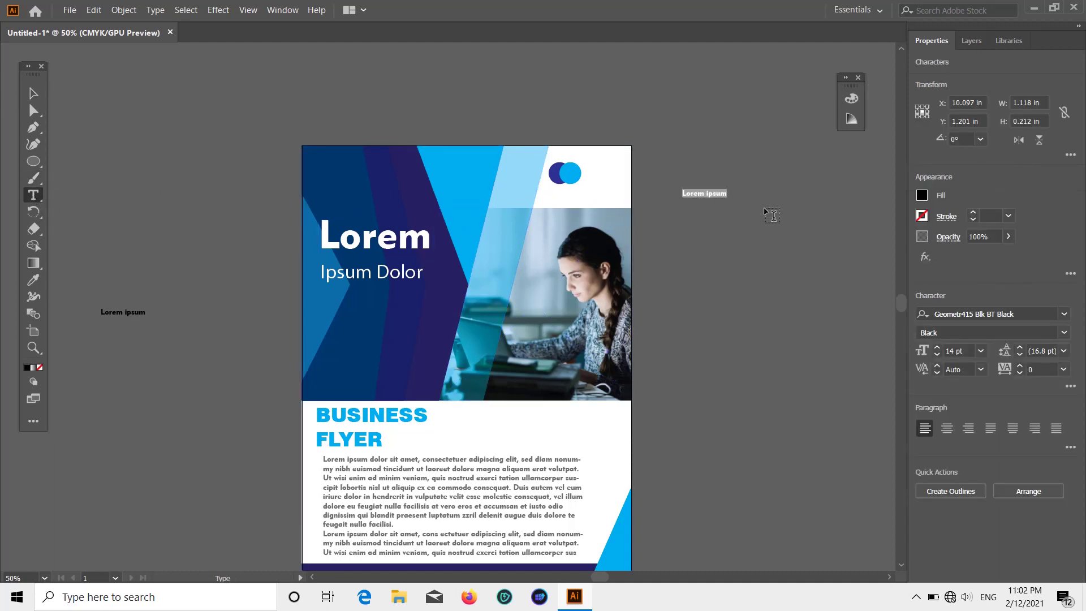
key(BackSpace)
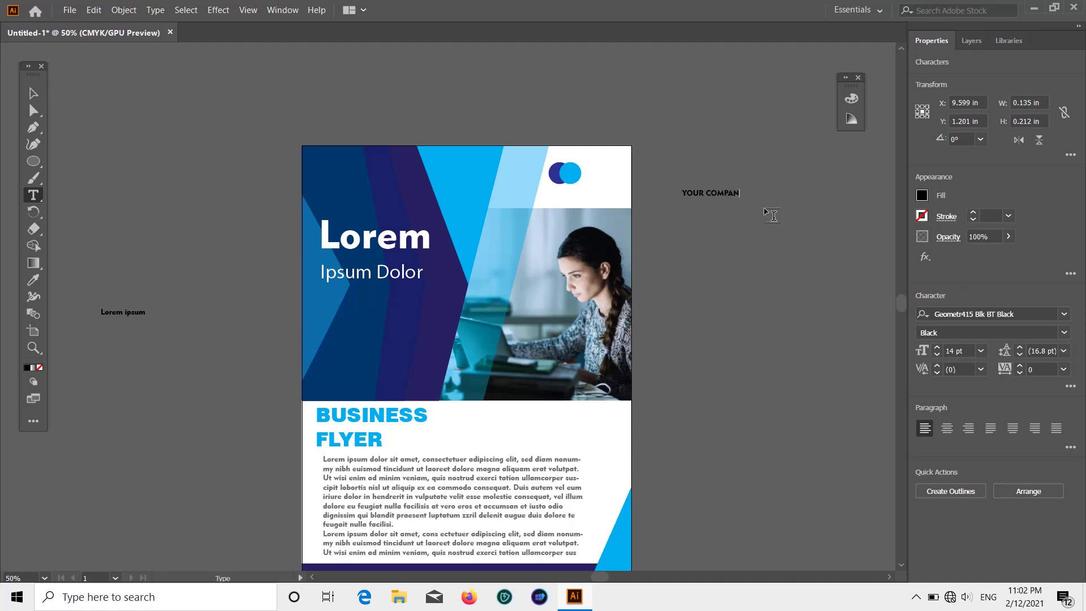
click(31, 93)
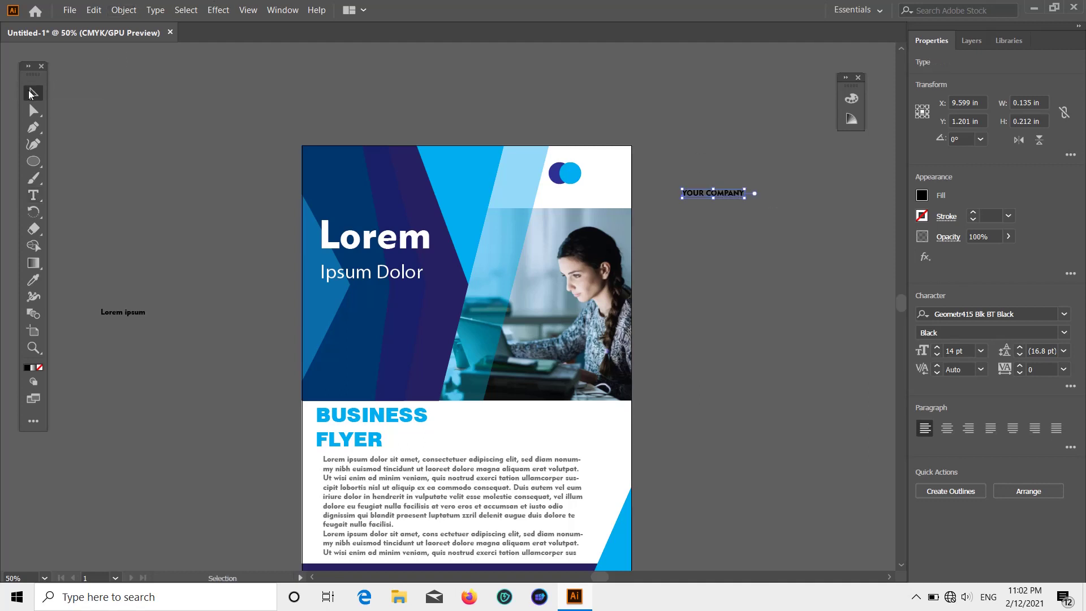
- Fill the "YOUR COMPANY" text with a dark gray swatch
click(923, 195)
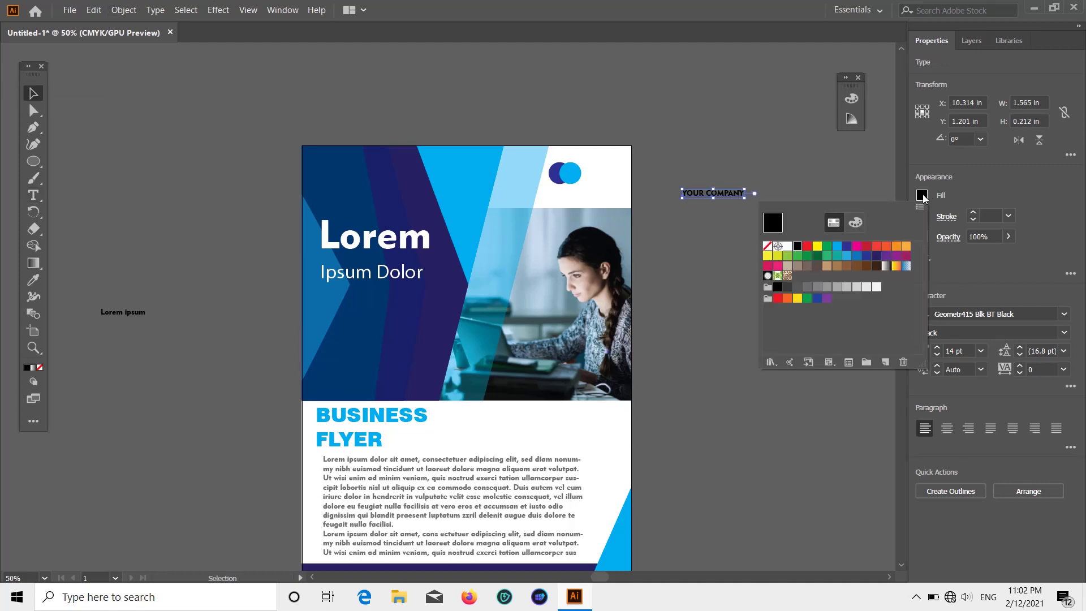
click(923, 195)
click(922, 197)
click(788, 287)
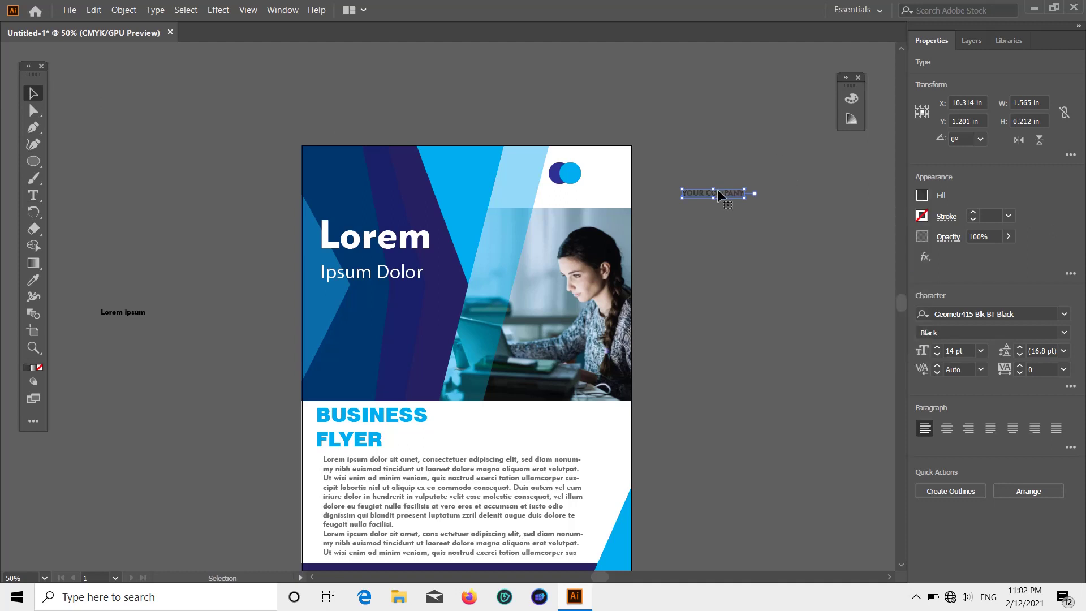
- Place the "YOUR COMPANY" text directly below the two circles and enlarge it to about 1.89 by 0.39 in
drag(717, 189, 628, 205)
click(638, 194)
click(594, 193)
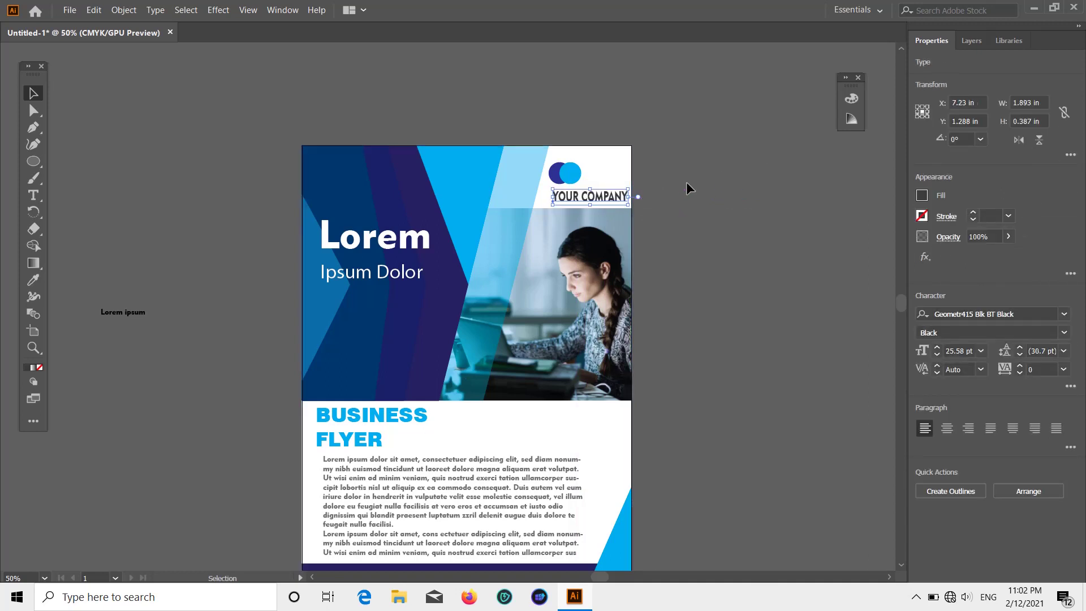
click(686, 187)
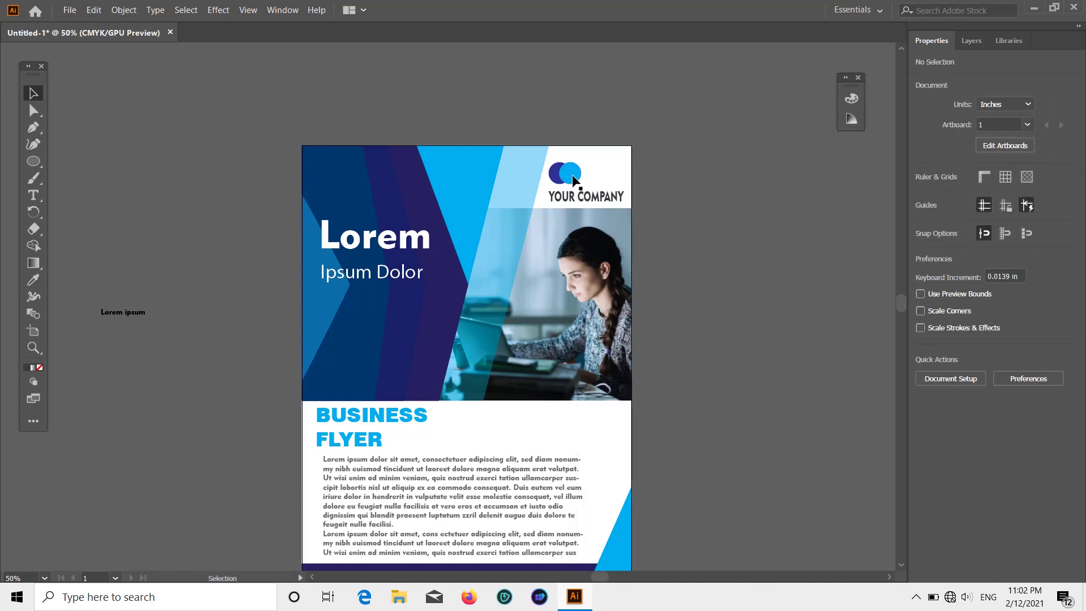
- Move both circles together so they sit centred above the "YOUR COMPANY" text, and shift the text slightly upward
click(574, 181)
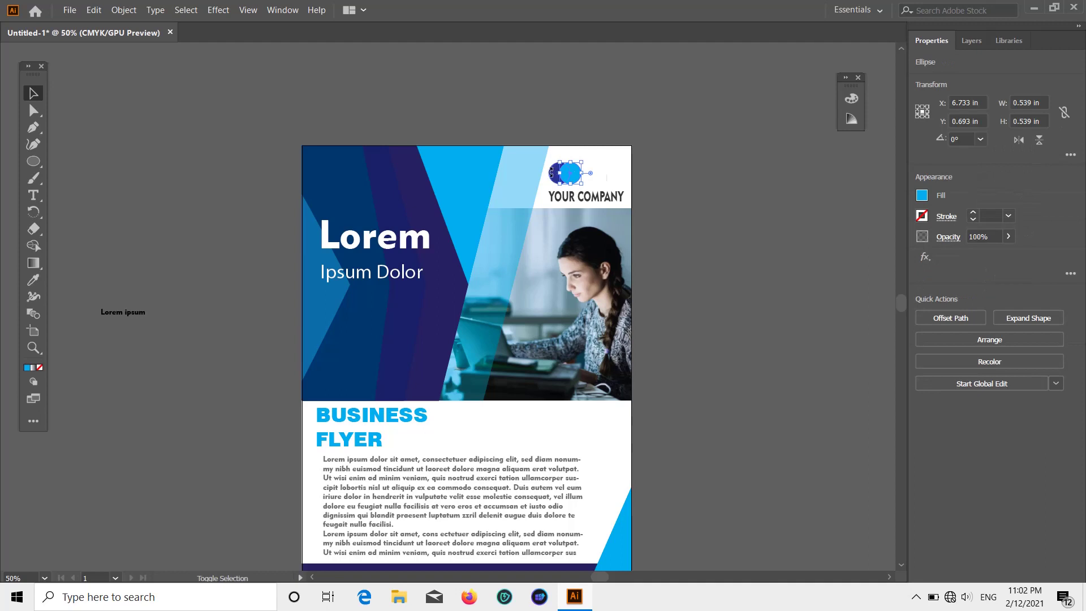
shift+click(557, 172)
drag(564, 176, 588, 172)
click(691, 165)
scroll(722, 179, down, 1)
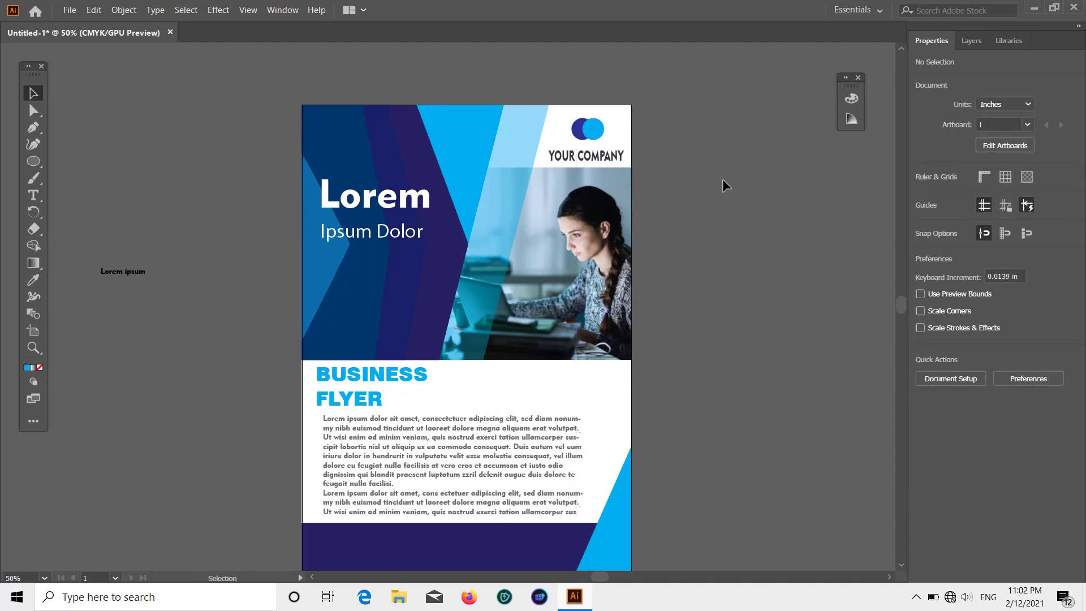
click(592, 160)
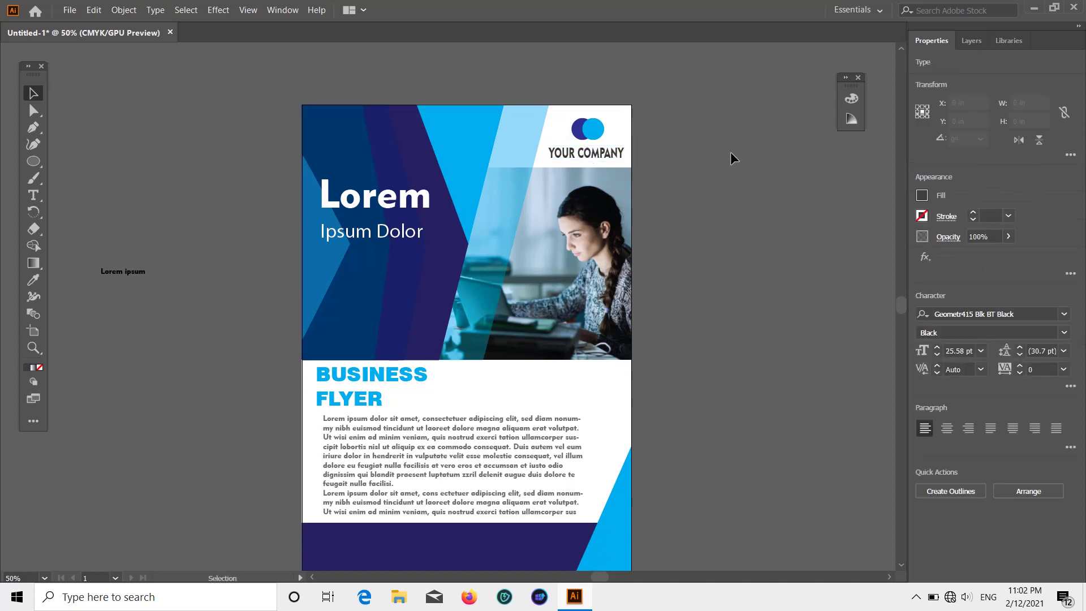
click(731, 152)
- Move the loose "Lorem ipsum" text just below the footer bar and enlarge it to about 1.84 by 0.41 in
scroll(735, 198, down, 3)
scroll(473, 315, up, 2)
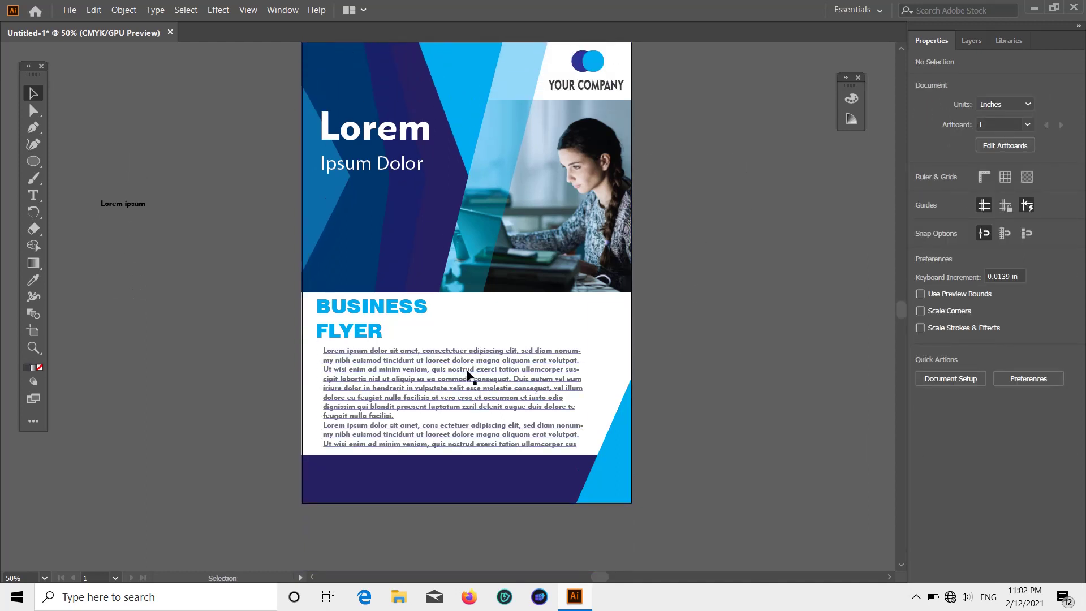
click(31, 197)
scroll(193, 245, down, 1)
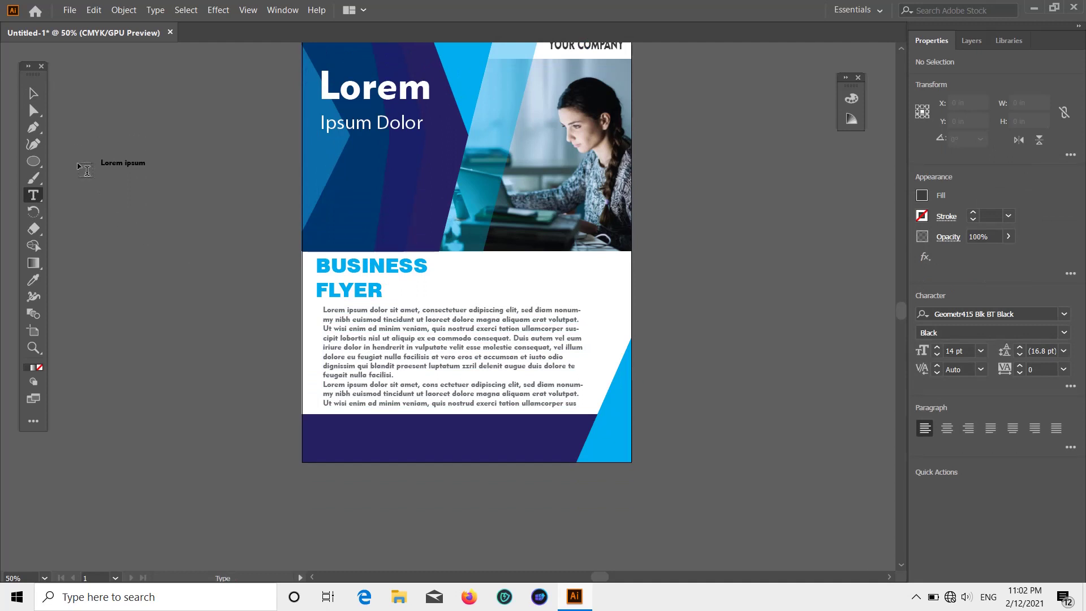
key(v)
drag(122, 160, 320, 463)
scroll(340, 446, down, 1)
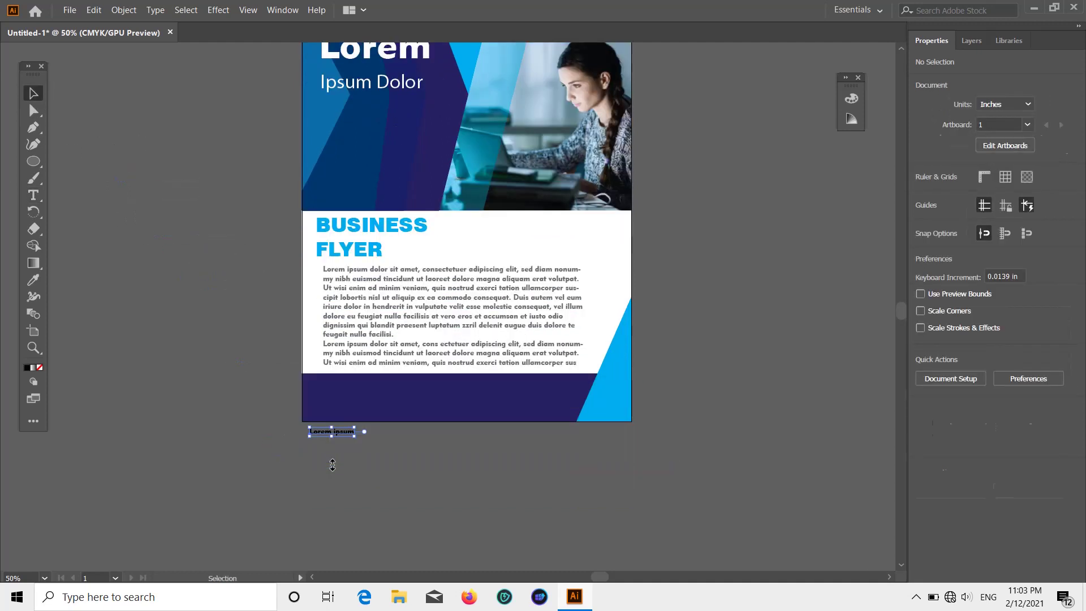
drag(357, 424, 390, 434)
key(t)
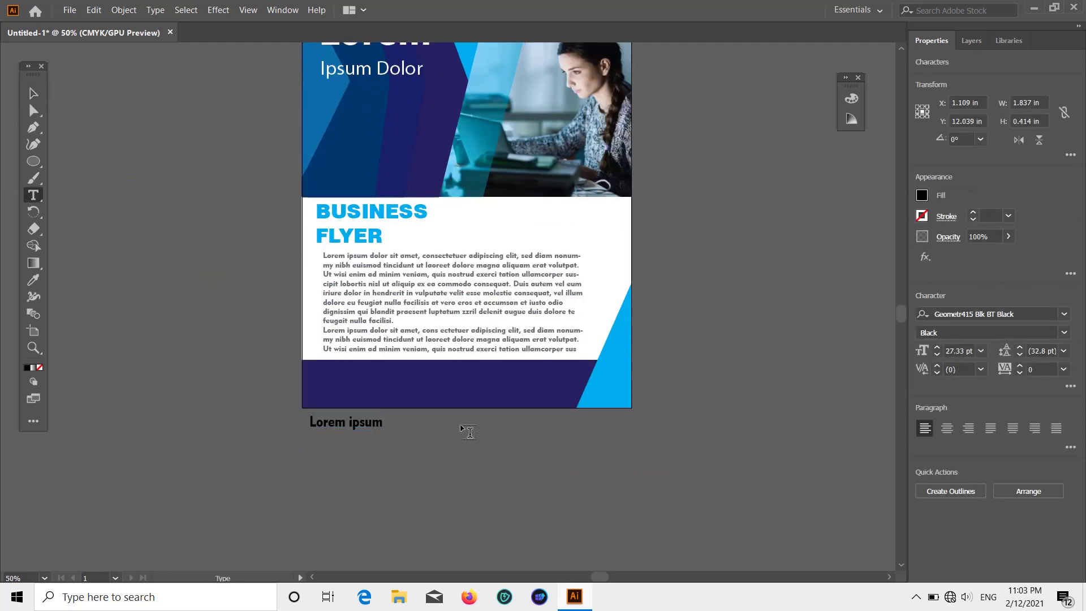
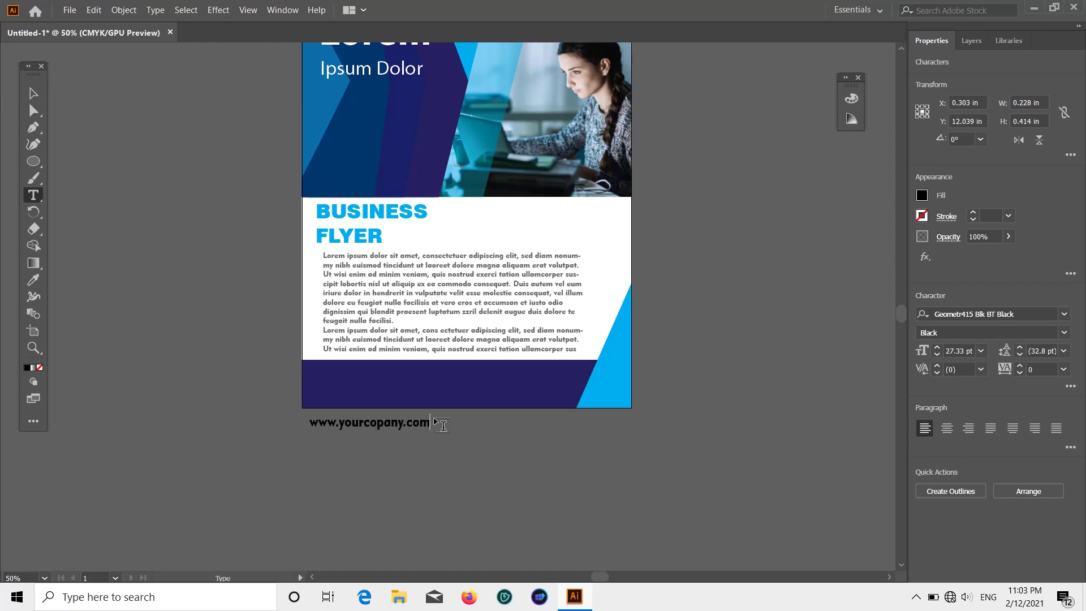
click(34, 93)
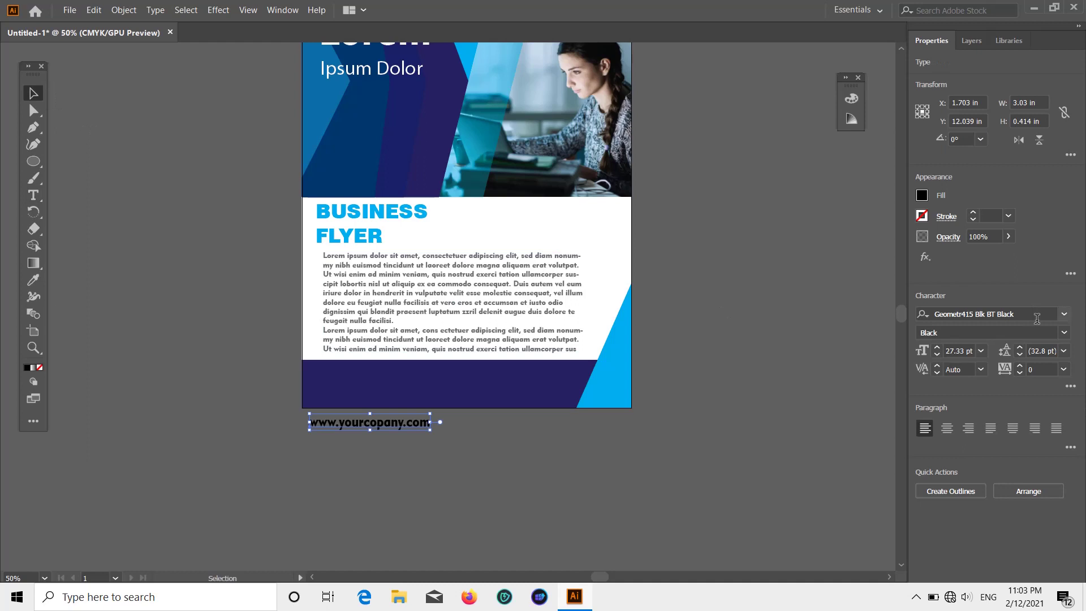
- Change the website address text below the footer to Arial Regular and set its tracking to 500
click(1064, 314)
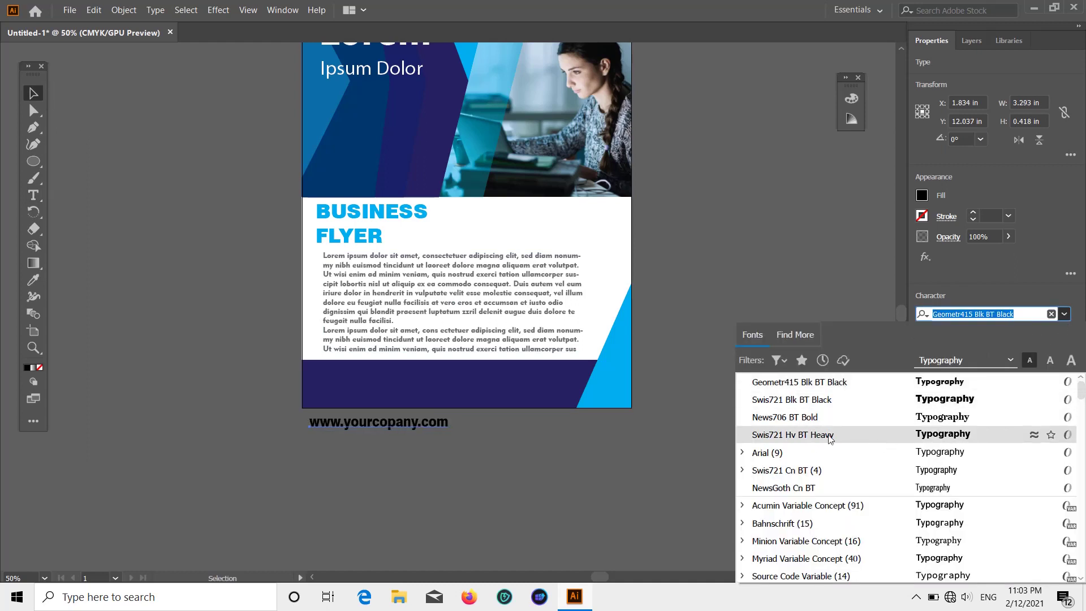
click(826, 453)
click(1064, 333)
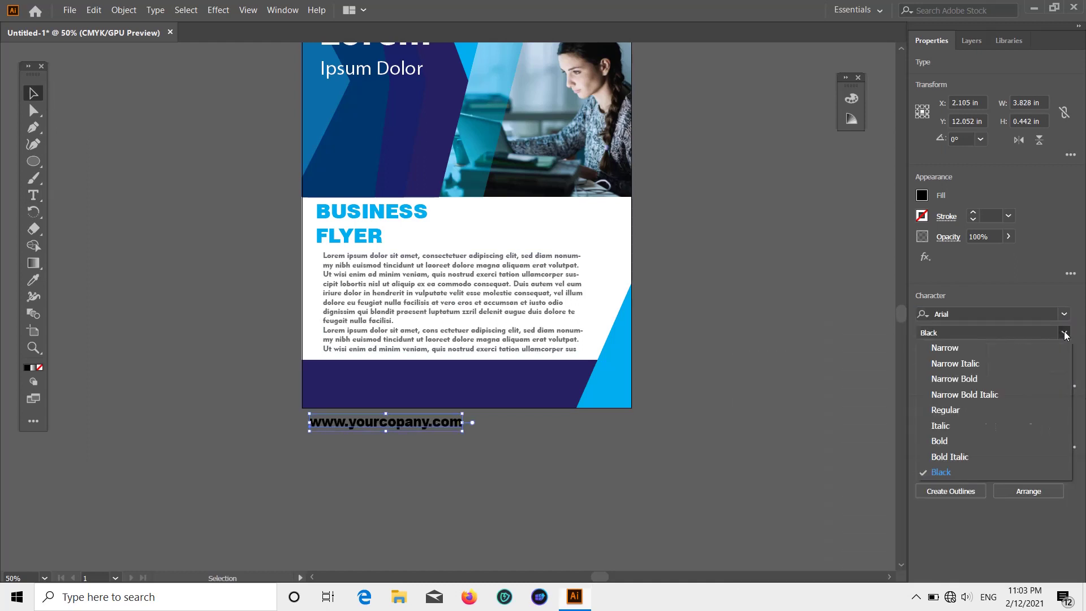
click(963, 412)
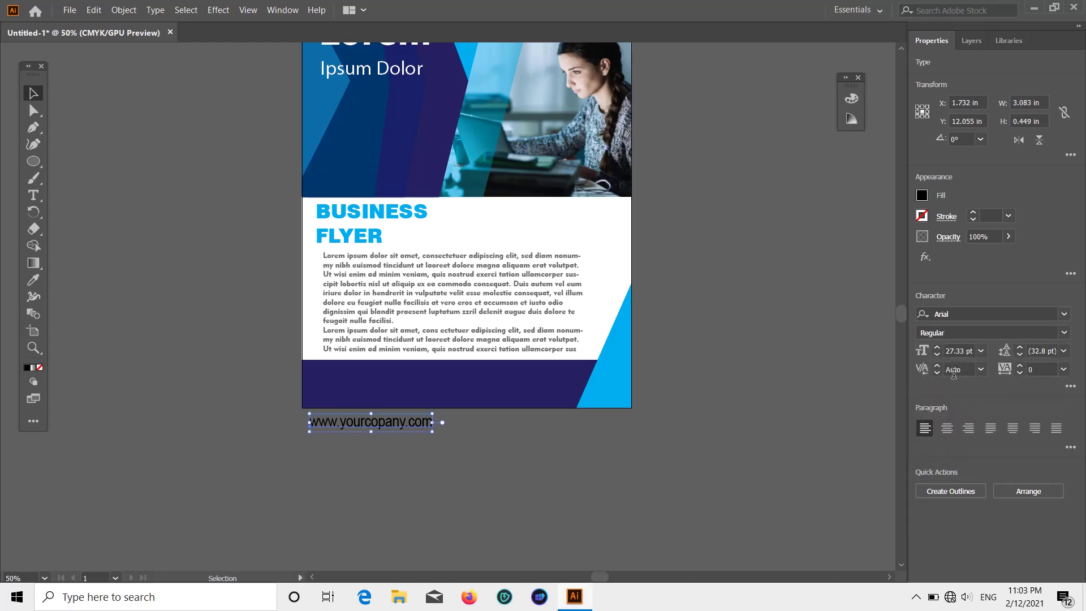
click(1039, 369)
key(BackSpace)
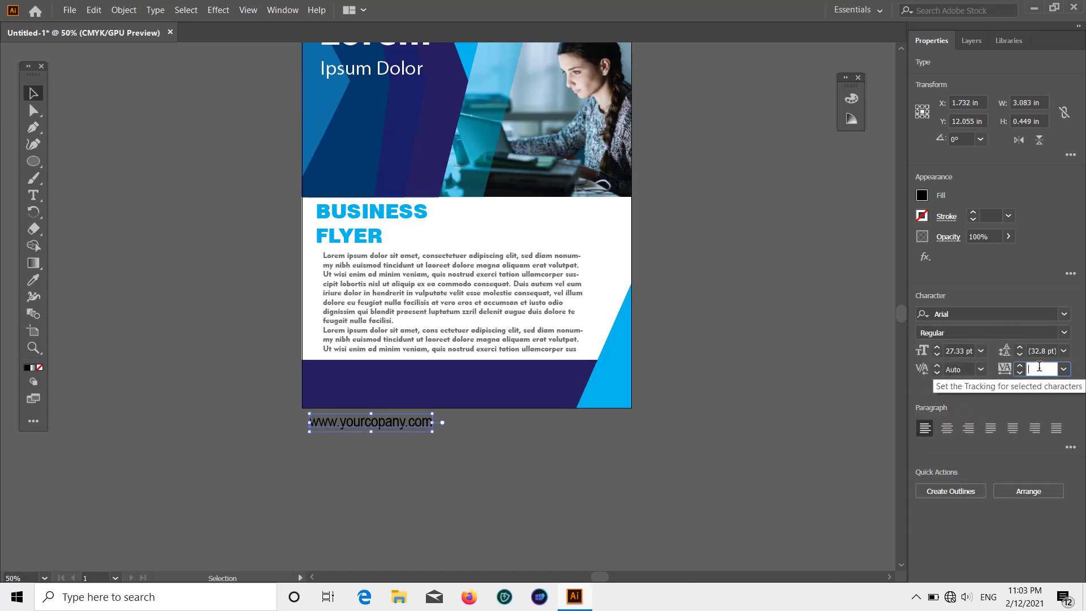
text(500)
key(Return)
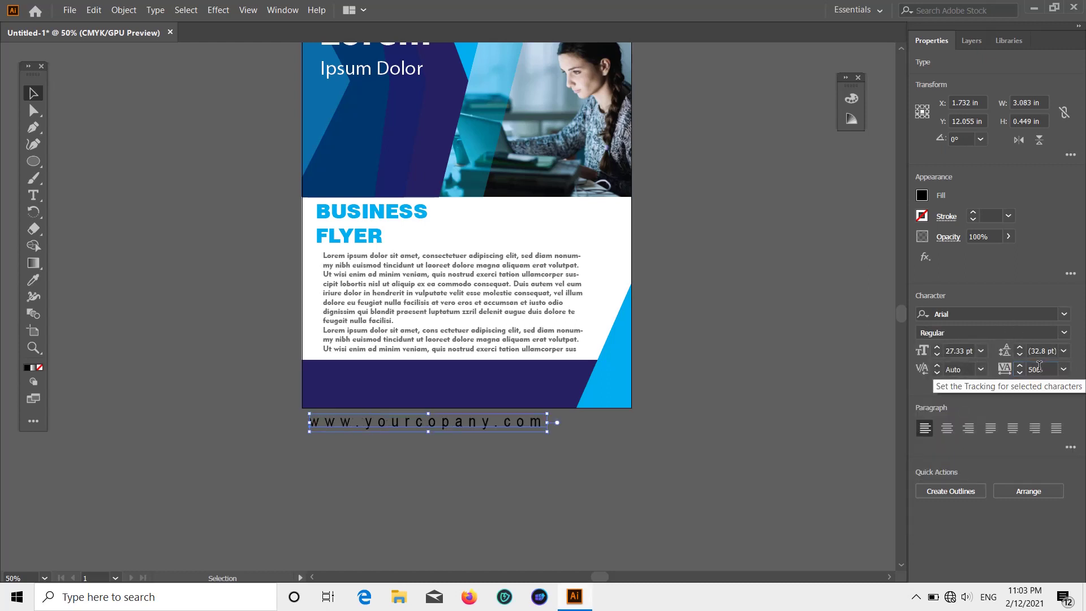
- Shrink the website address text to about 4.32 by 0.33 in and fill it with white
drag(546, 432, 494, 426)
click(622, 416)
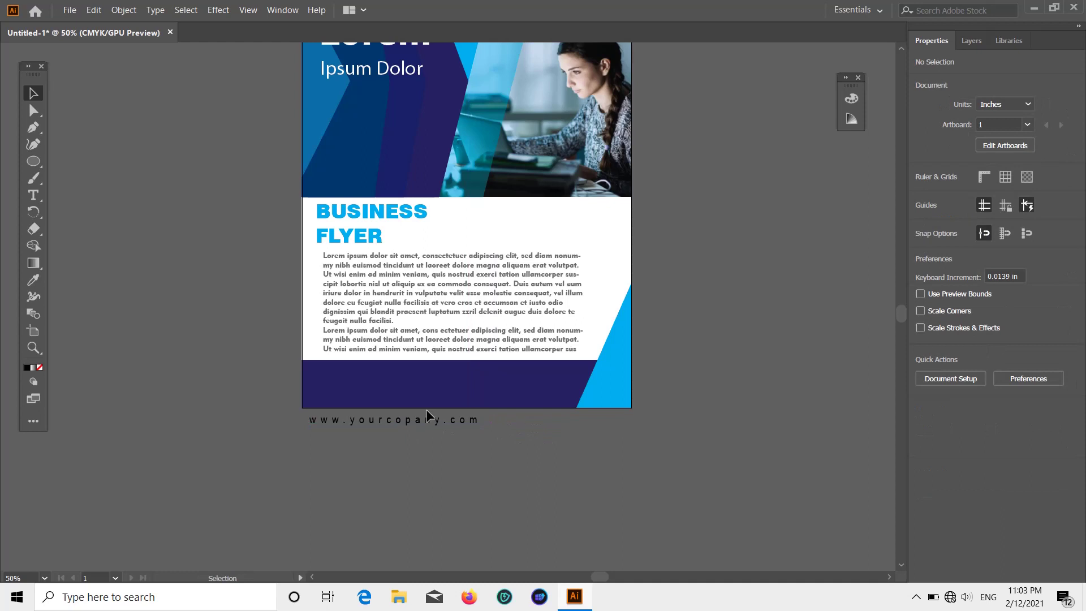
click(407, 418)
click(921, 196)
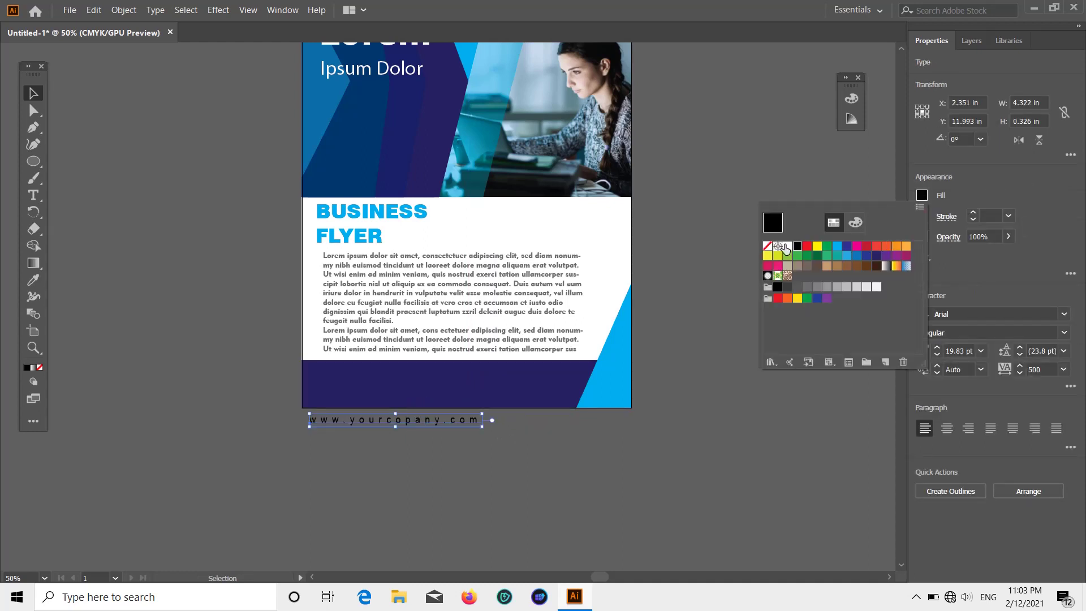
click(786, 247)
- Move the white website address into the dark footer bar, slightly inset from the bar's left end
drag(400, 421, 403, 387)
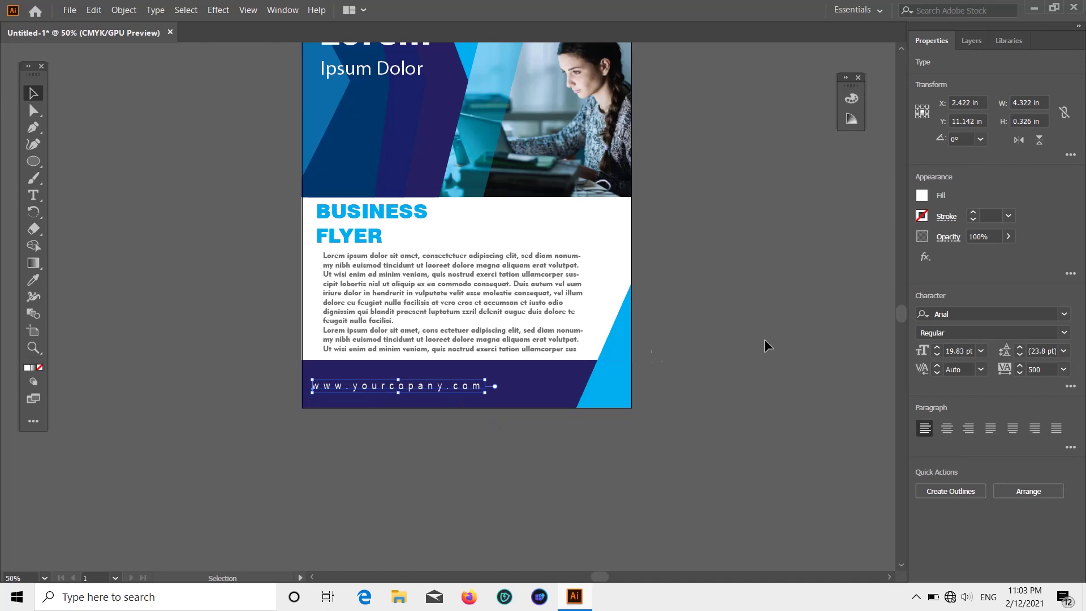
click(779, 312)
scroll(744, 321, down, 1)
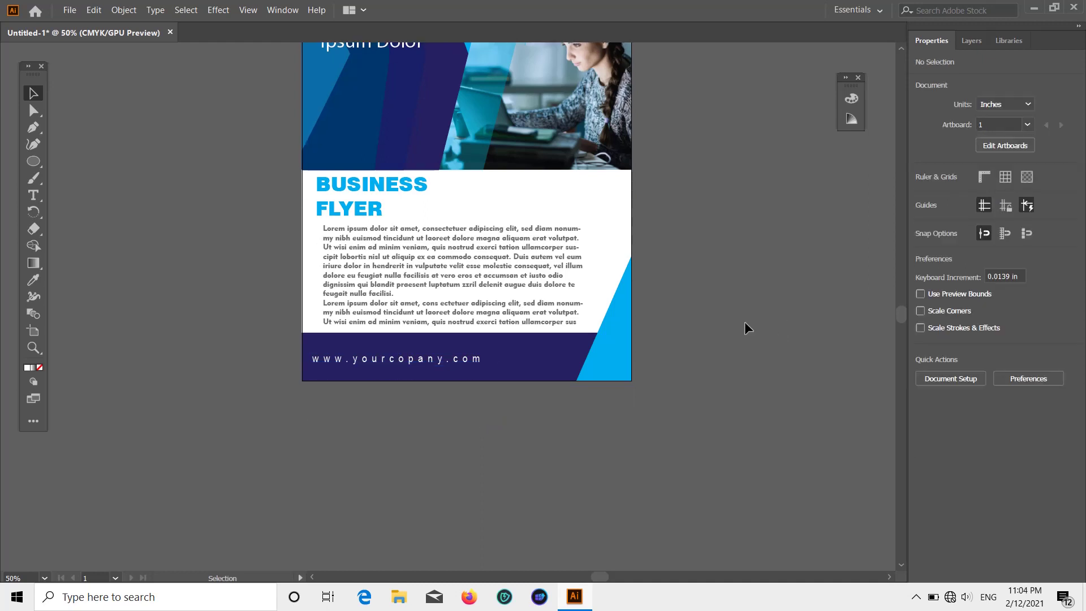
scroll(509, 362, up, 1)
drag(399, 389, 417, 388)
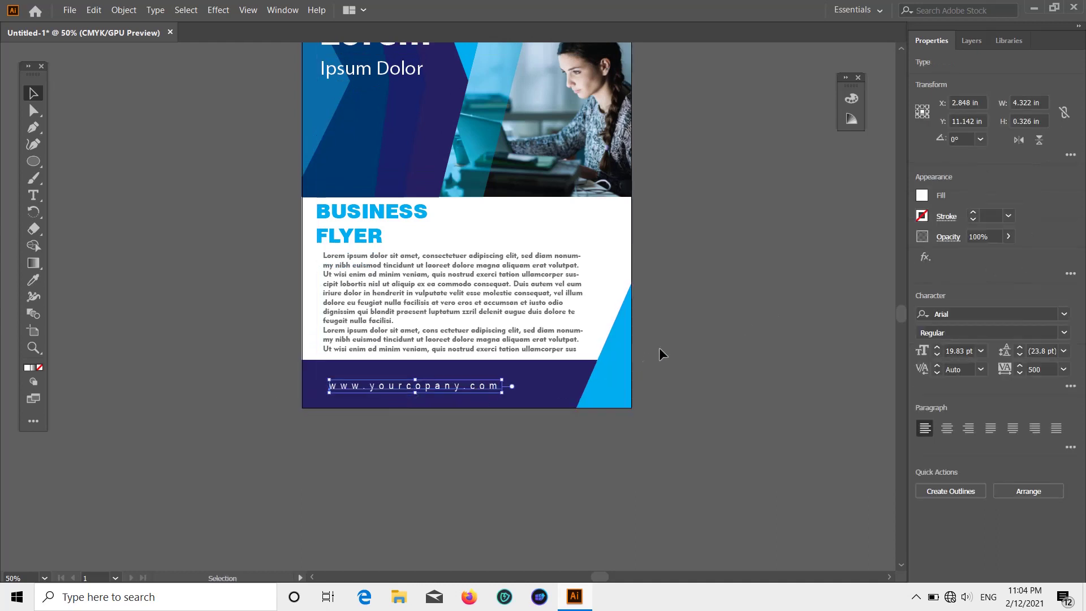
click(705, 339)
- Add a separate line with the phone number below the flyer and set its tracking to 0
click(34, 195)
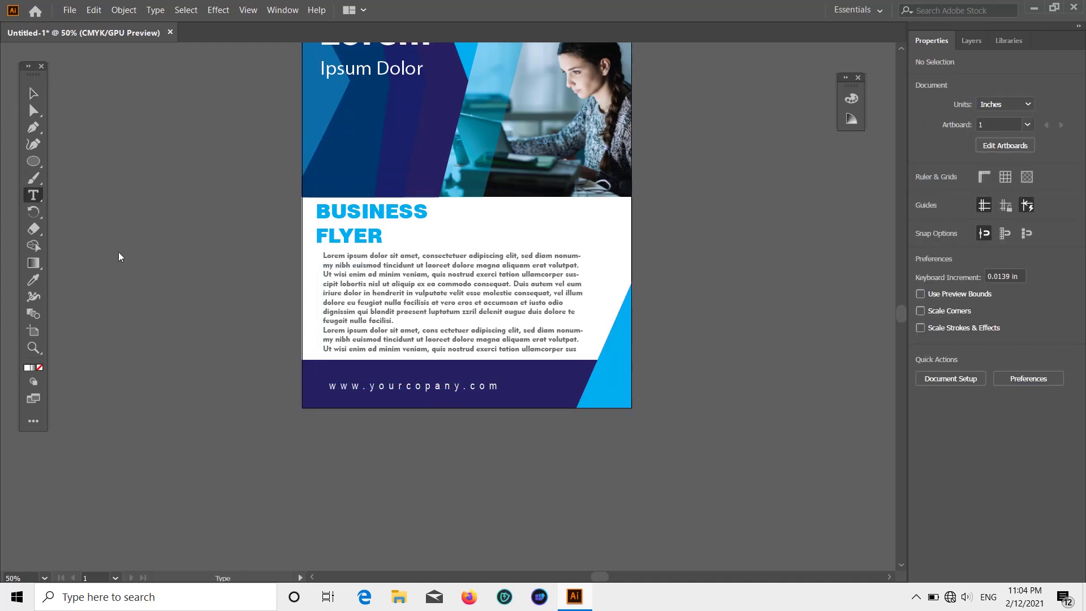
scroll(224, 334, down, 1)
click(315, 421)
key(BackSpace)
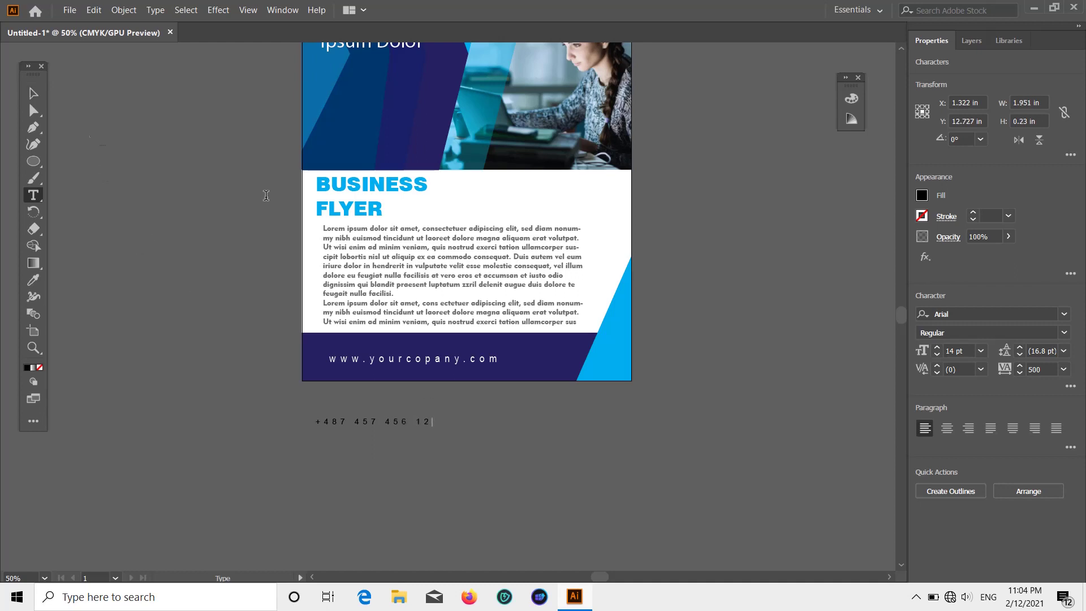
click(33, 94)
click(1063, 368)
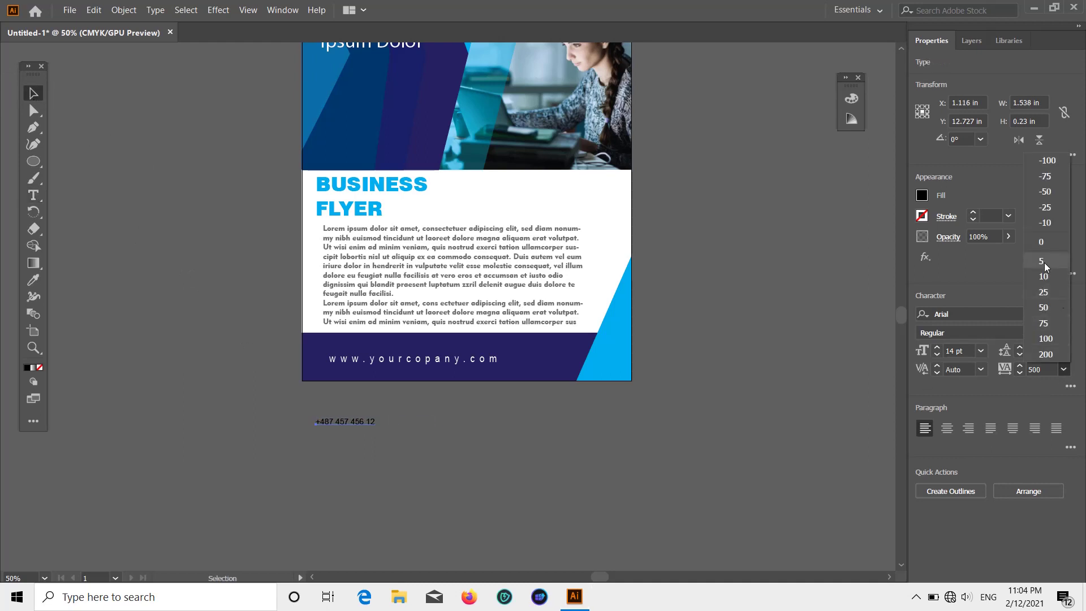
click(1041, 243)
- Fill the phone number with white and move it into the footer bar, just right of the website address
click(923, 195)
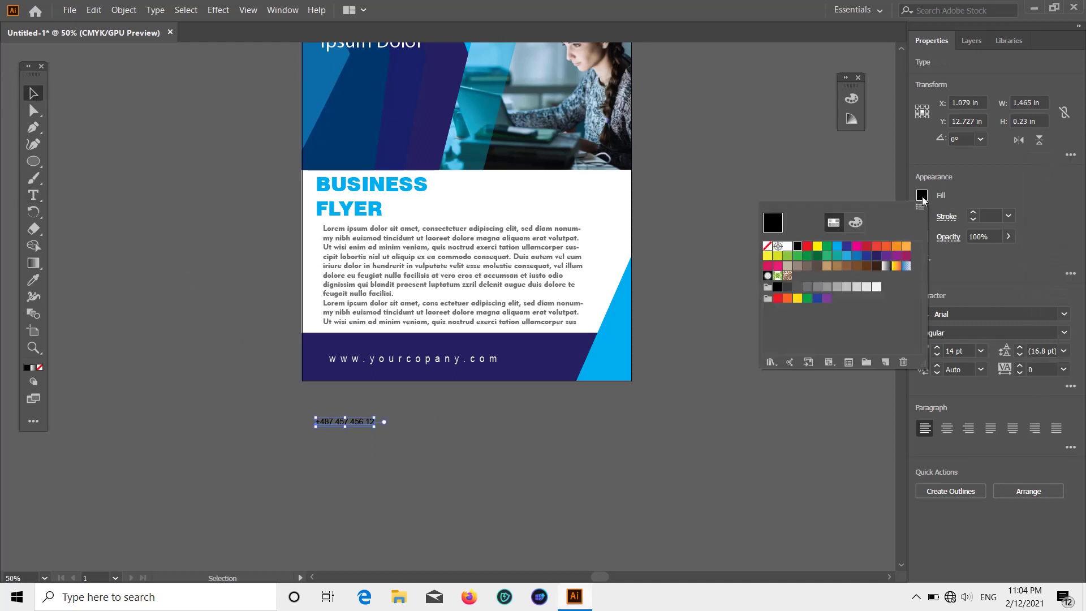
click(789, 247)
drag(345, 426, 545, 346)
click(732, 393)
scroll(650, 385, down, 1)
click(684, 345)
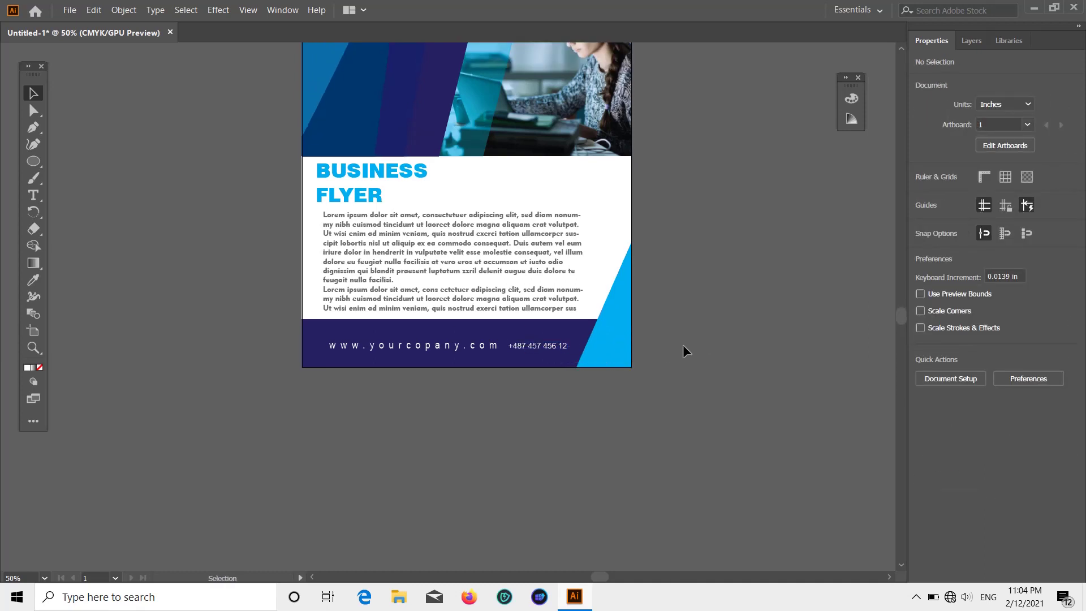
- Shift the phone number slightly right and reposition the website address to leave a small gap between them
drag(407, 346, 388, 347)
click(684, 310)
drag(537, 346, 552, 346)
drag(468, 347, 493, 347)
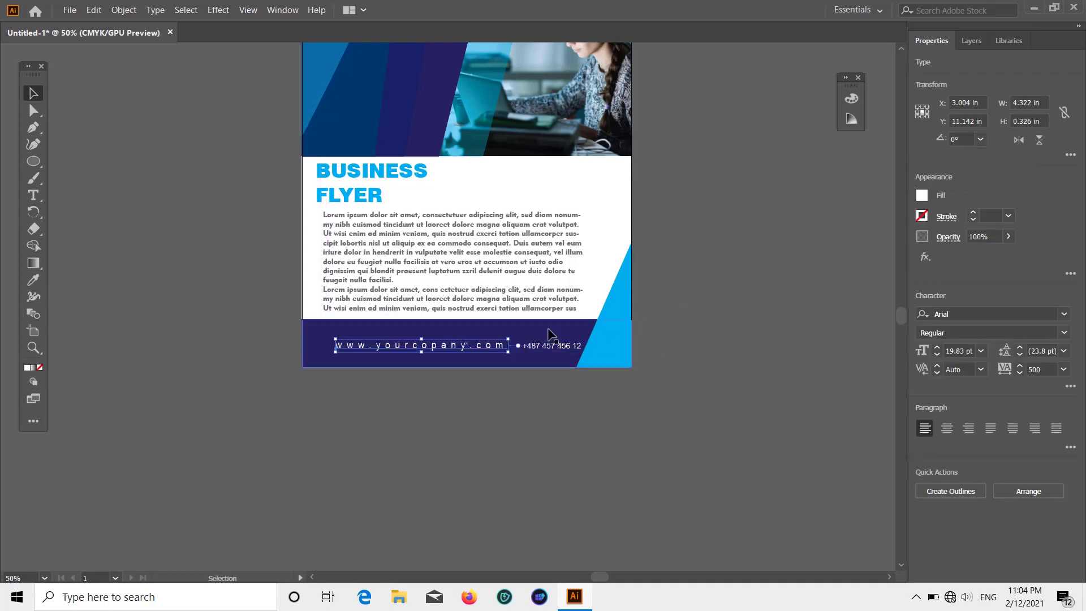
click(650, 315)
- Place the "www wight" globe icon from the coreldrow folder as a small image left of the flyer
scroll(651, 316, up, 1)
scroll(651, 315, up, 3)
click(69, 9)
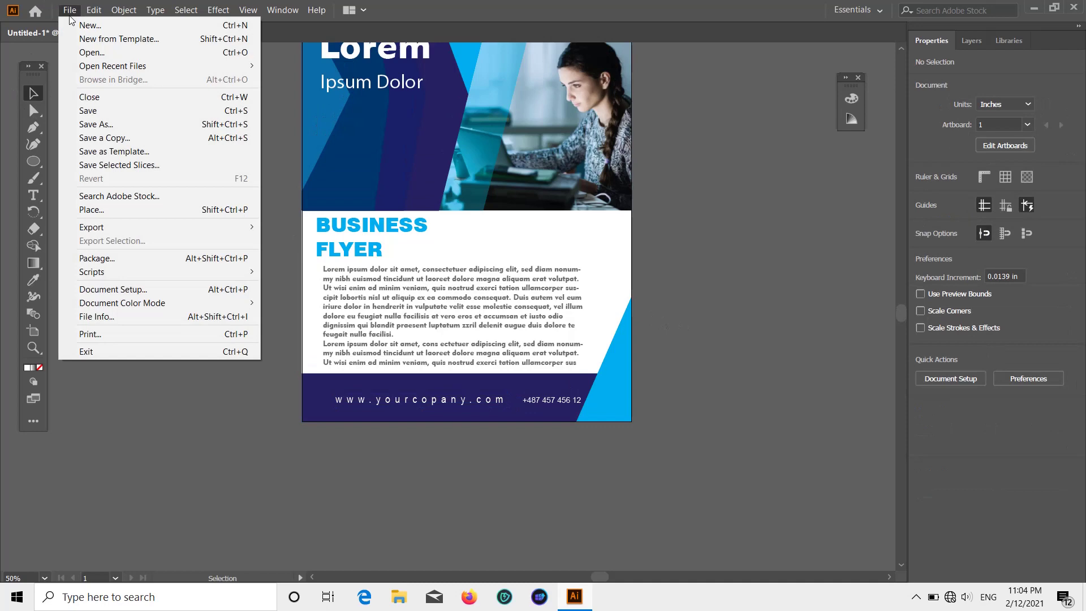
click(99, 210)
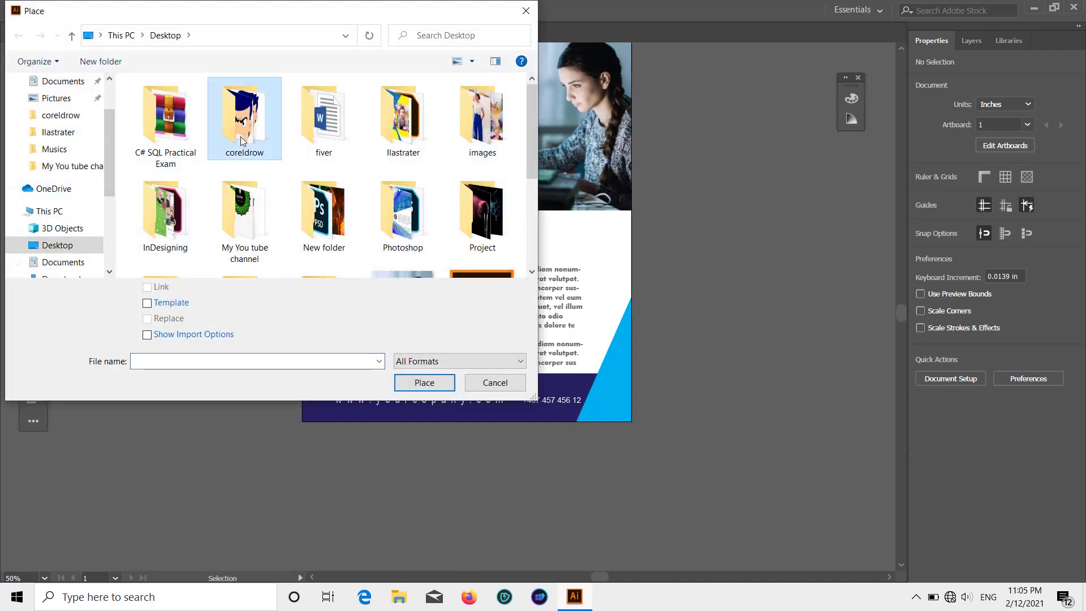
double_click(252, 140)
scroll(253, 140, down, 10)
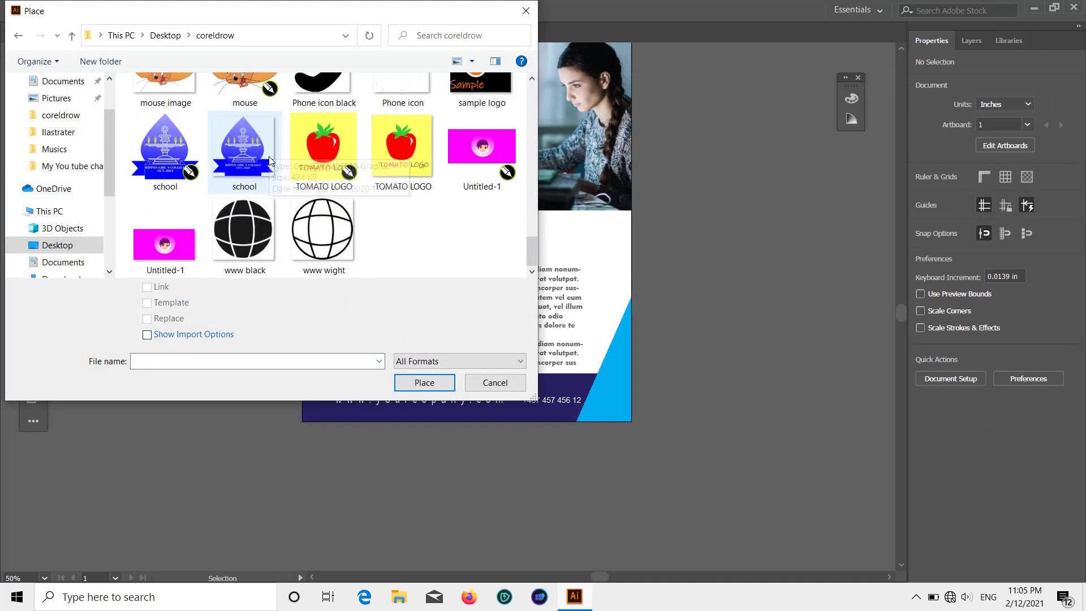
double_click(298, 245)
click(245, 341)
click(146, 114)
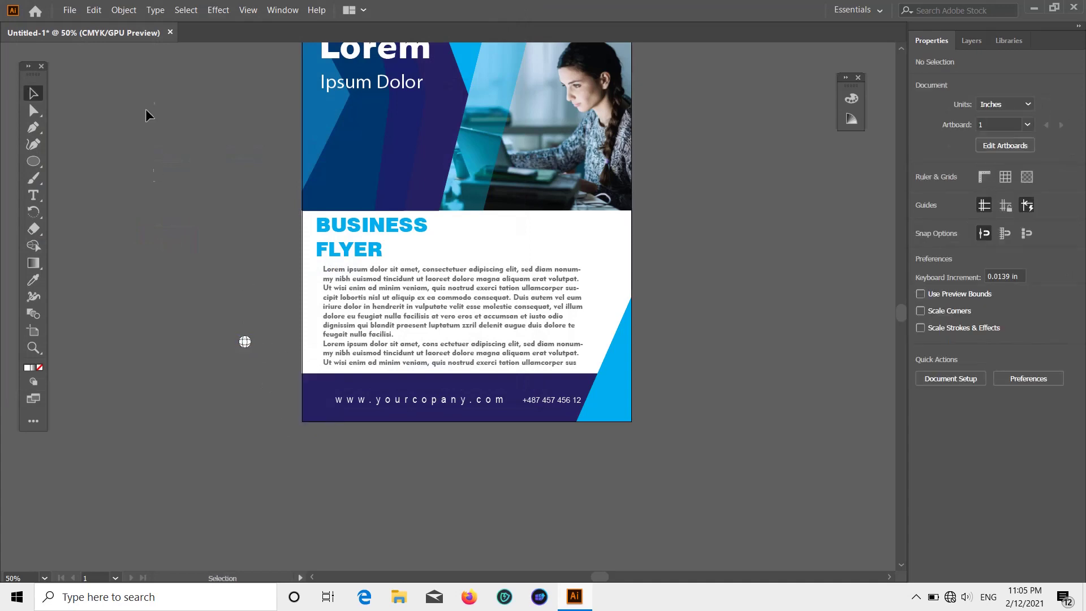
- Place the white "Phone icon" image from the coreldrow folder on the empty area left of the flyer
click(71, 9)
click(126, 207)
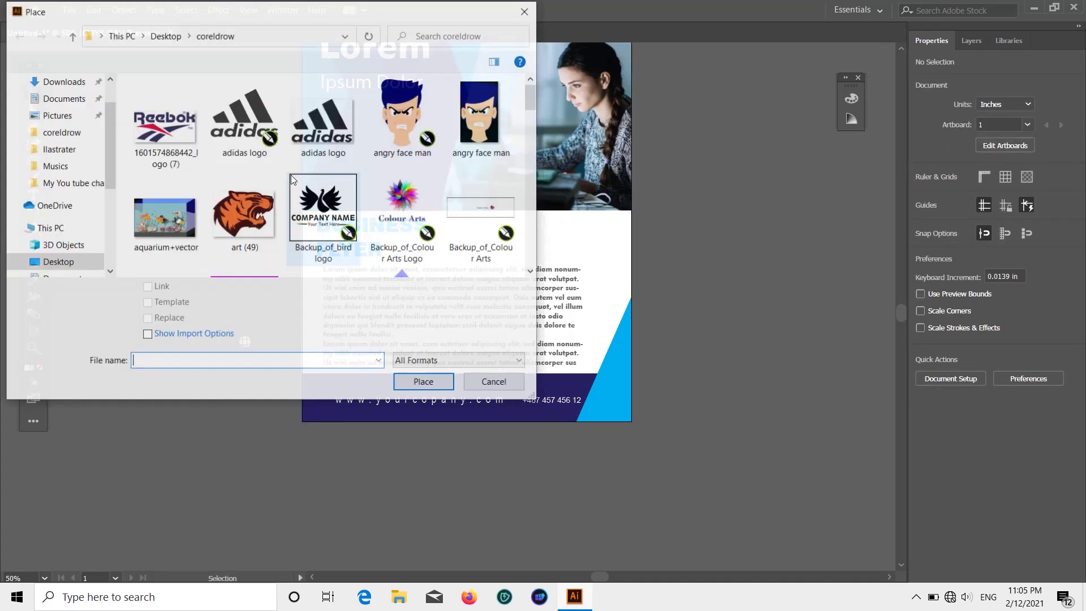
scroll(293, 175, down, 6)
scroll(268, 185, up, 4)
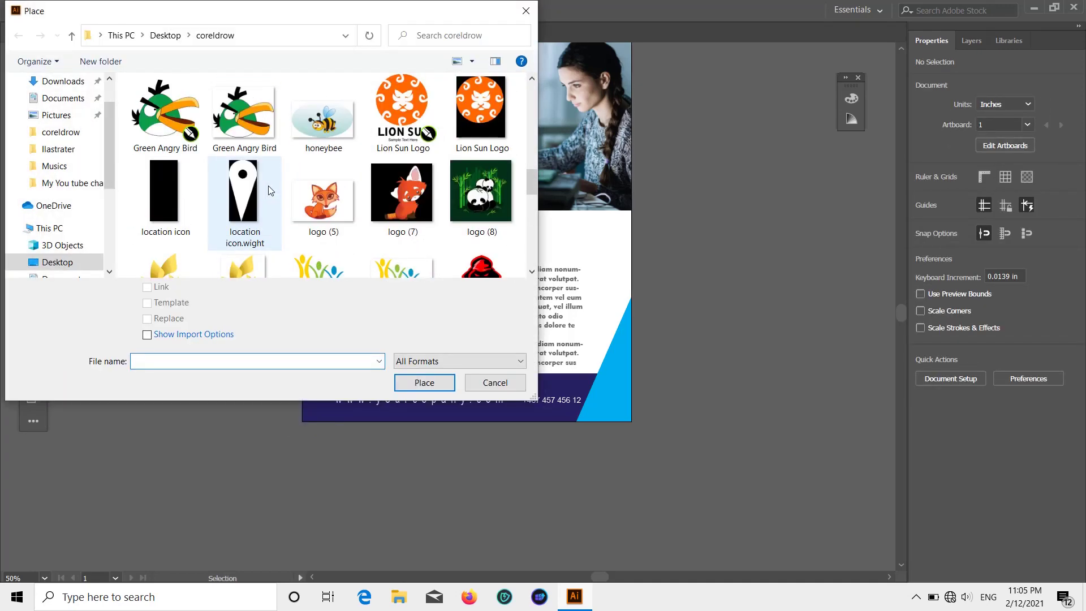
scroll(255, 202, down, 3)
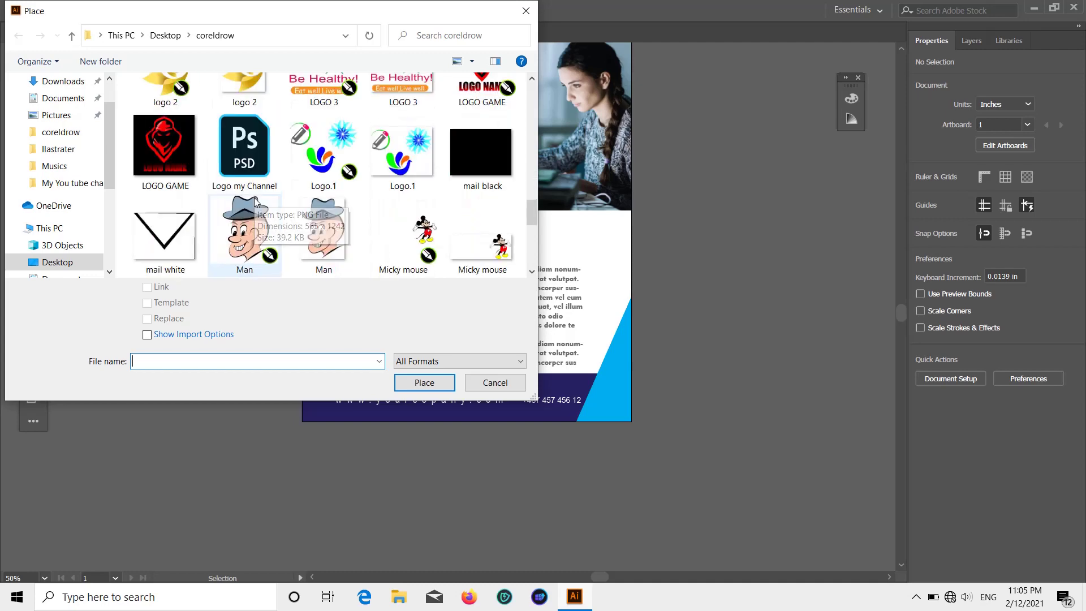
scroll(252, 201, up, 3)
scroll(255, 202, down, 5)
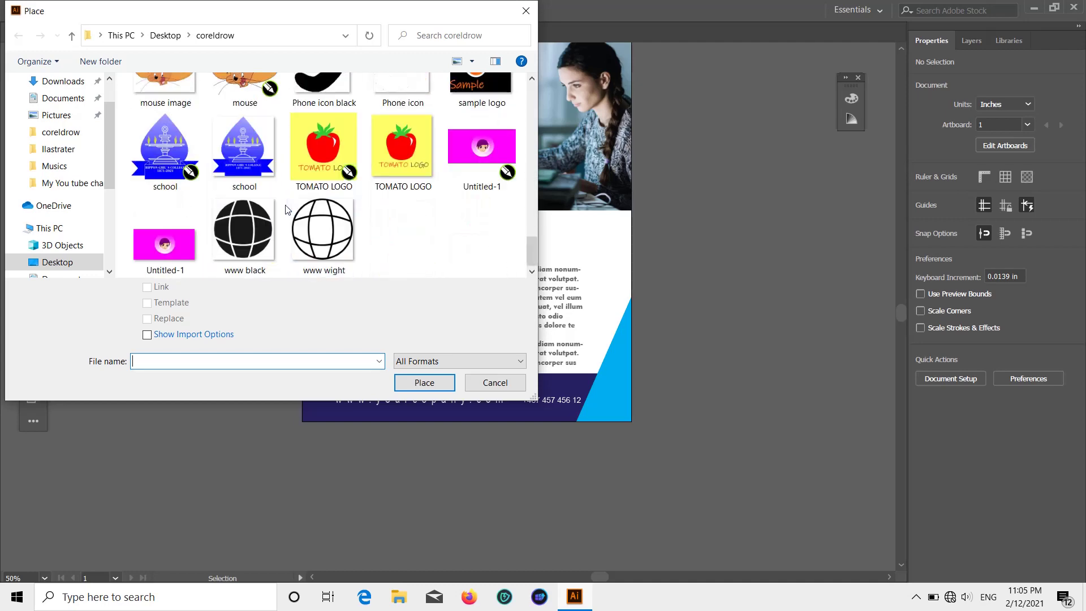
scroll(287, 210, up, 2)
double_click(401, 191)
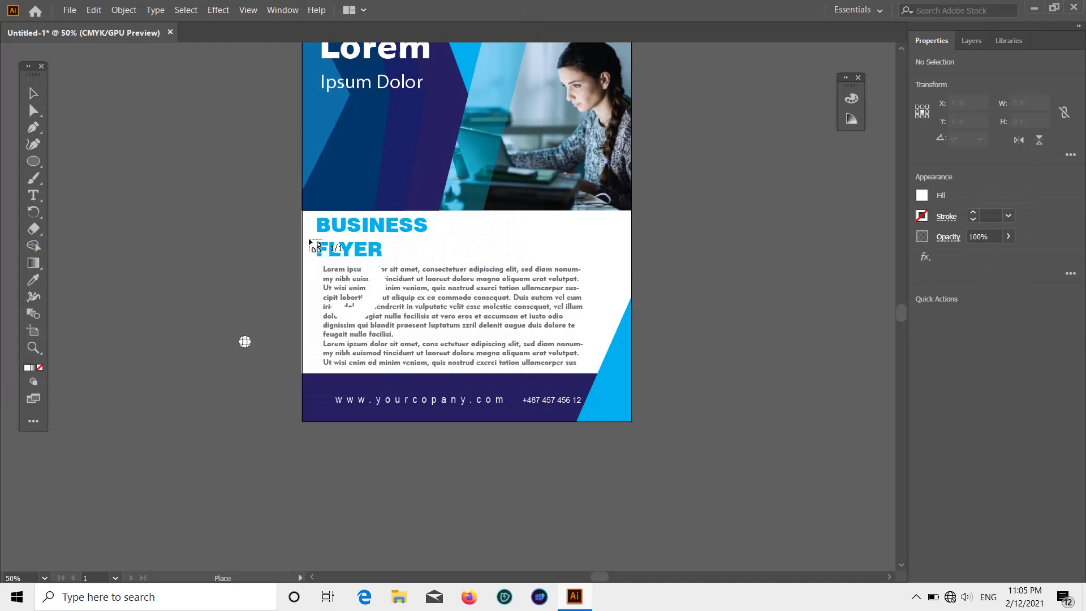
click(236, 397)
click(236, 382)
- Move the phone icon into the footer bar, directly in front of the phone number
drag(245, 415, 517, 406)
click(562, 389)
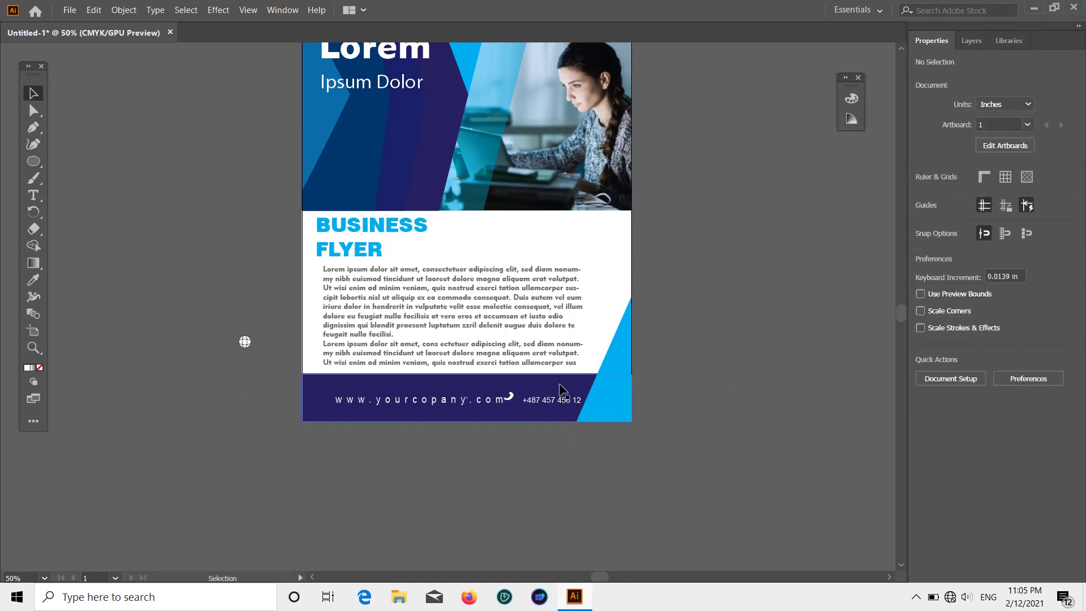
click(509, 397)
scroll(507, 402, up, 4)
drag(520, 375, 566, 396)
click(559, 480)
- Move the globe icon into the left end of the footer bar, level with the website address, and make it slightly smaller
drag(491, 444, 834, 439)
drag(475, 448, 714, 461)
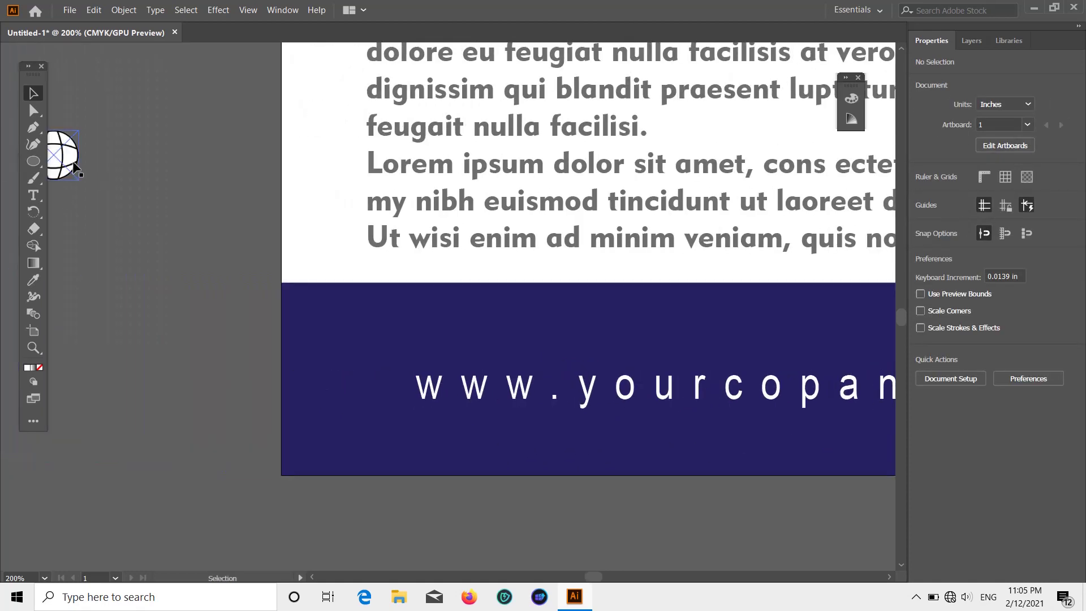
key(Delete)
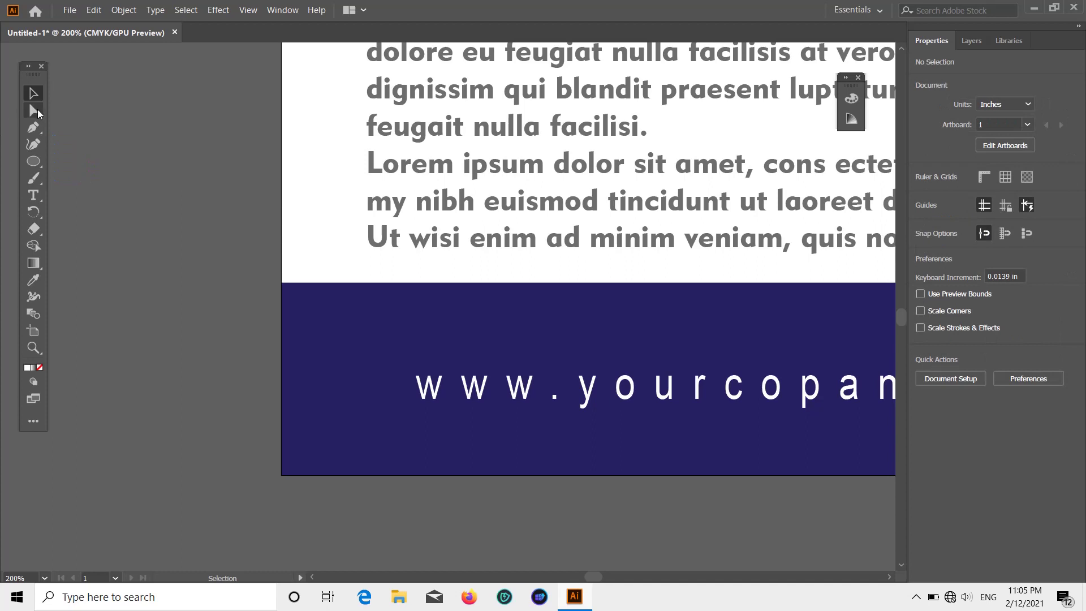
key(ctrl+z)
drag(62, 160, 345, 402)
click(393, 487)
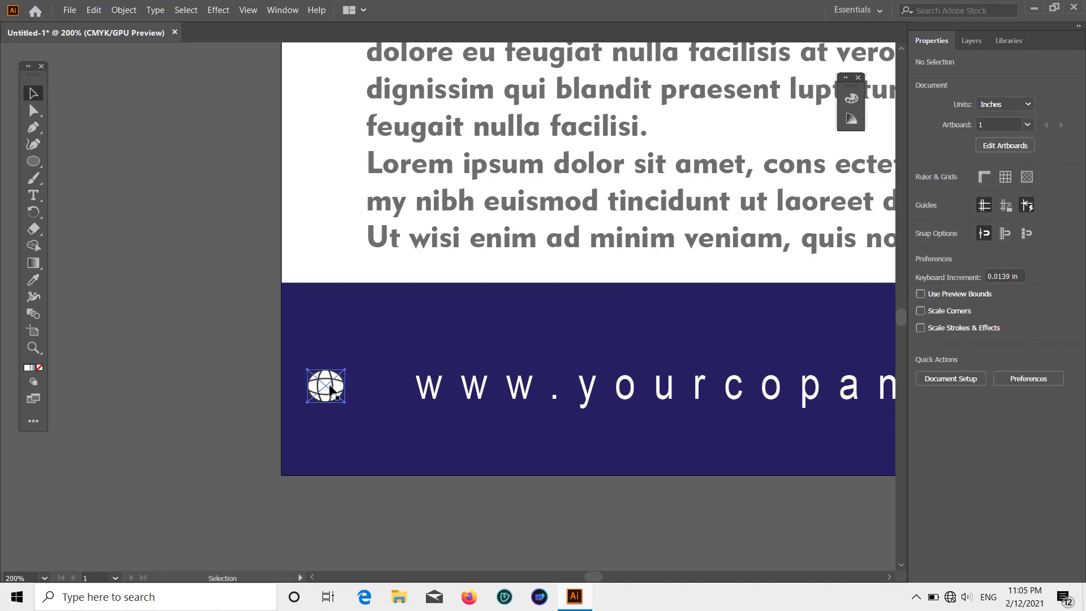
click(445, 510)
- Move the website address left so that it starts right beside the globe icon
scroll(444, 502, down, 1)
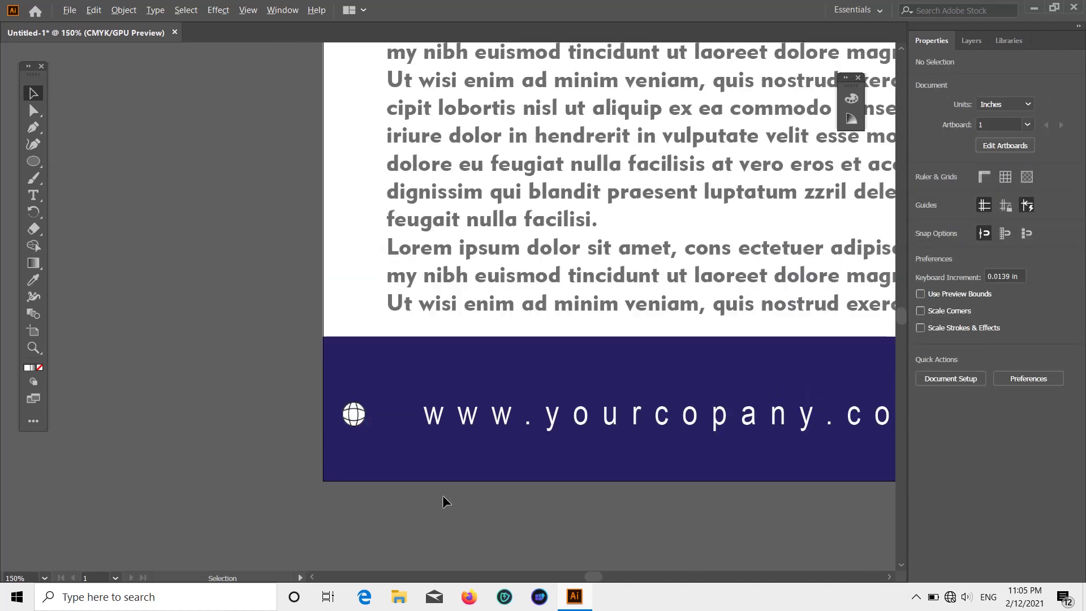
scroll(517, 483, down, 2)
drag(625, 509, 413, 453)
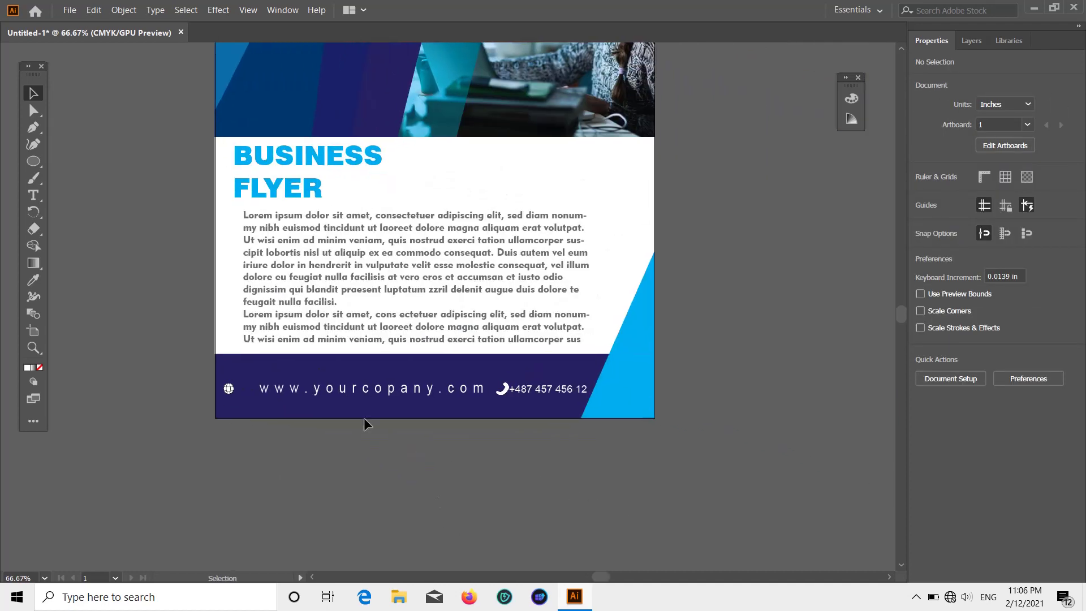
drag(257, 392, 238, 393)
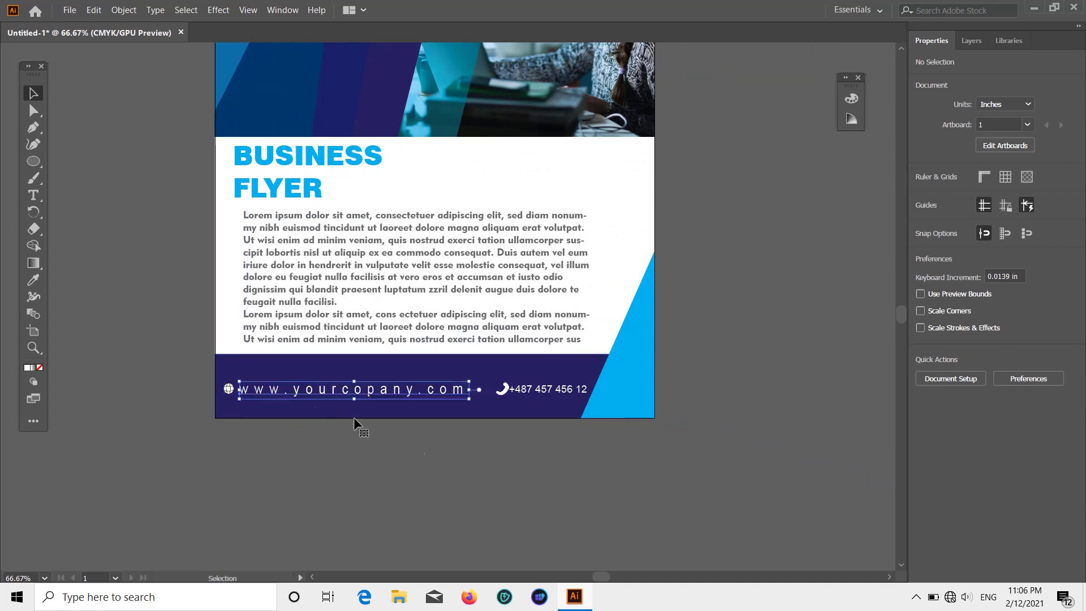
click(505, 406)
- Leave a small gap between the phone icon and the phone number, and shift both left towards the website address
click(515, 391)
mouse_move(515, 390)
mouse_down()
mouse_move(479, 396)
mouse_move(531, 391)
mouse_up()
click(646, 415)
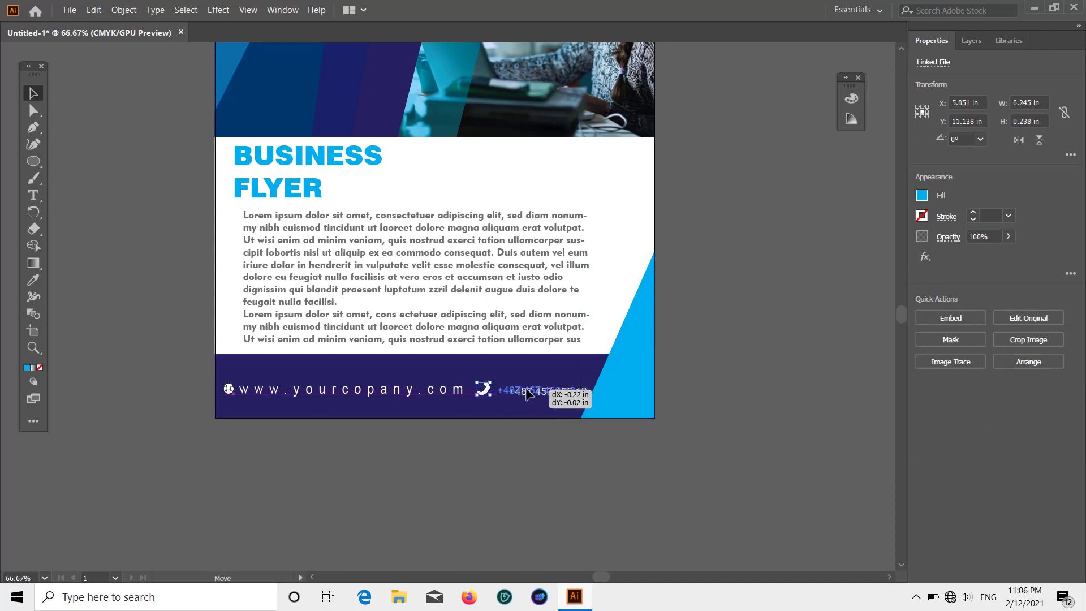
click(744, 389)
- Draw a vertical divider line about 0.54 in tall between the website address and the phone icon, with a white stroke
click(33, 144)
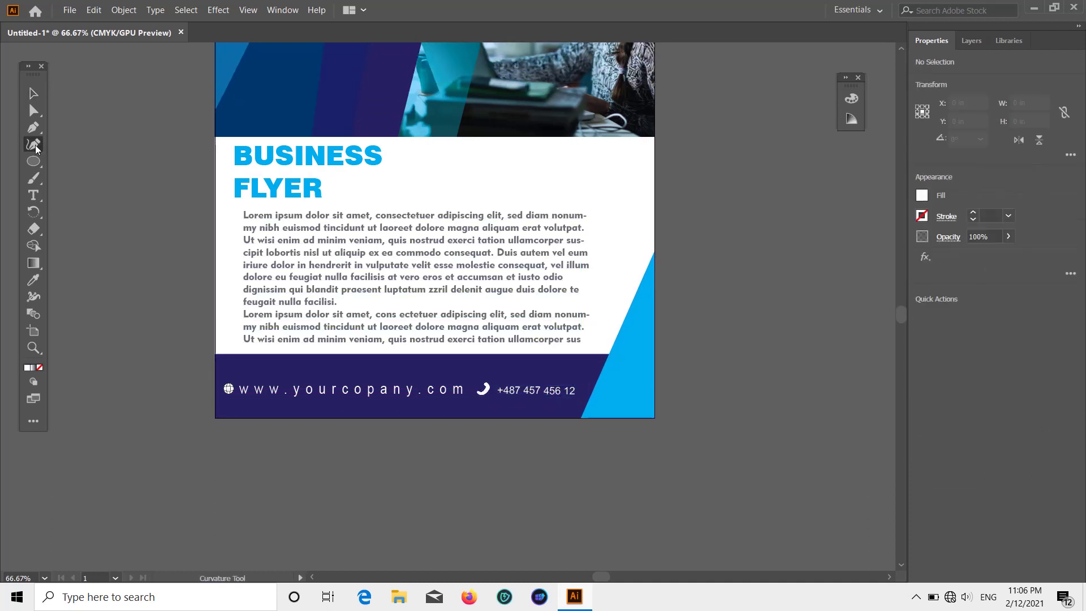
drag(33, 161, 107, 227)
drag(471, 385, 472, 400)
click(922, 196)
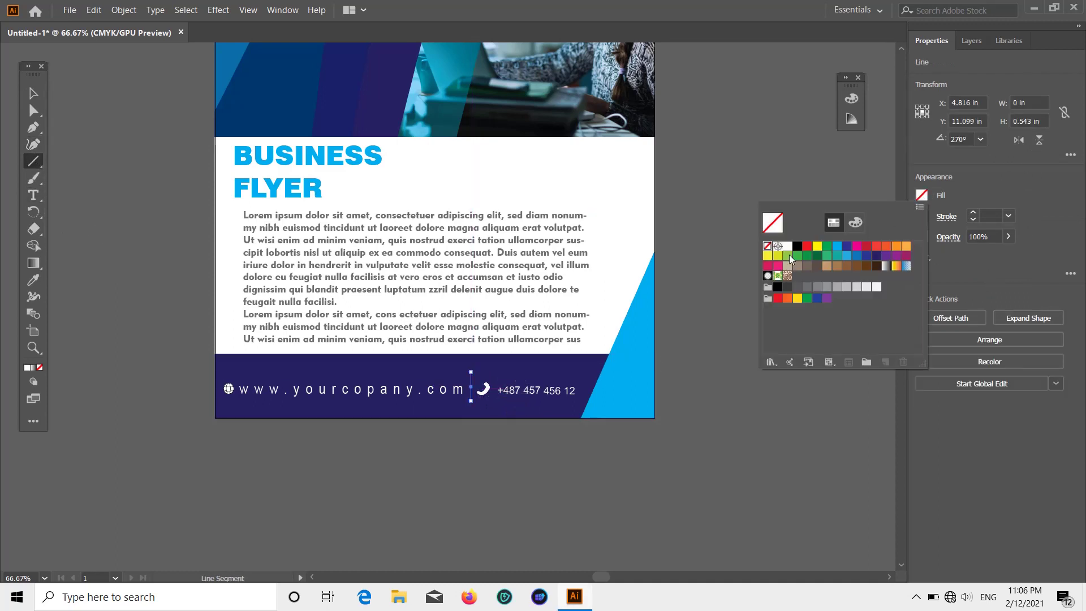
click(922, 215)
click(922, 216)
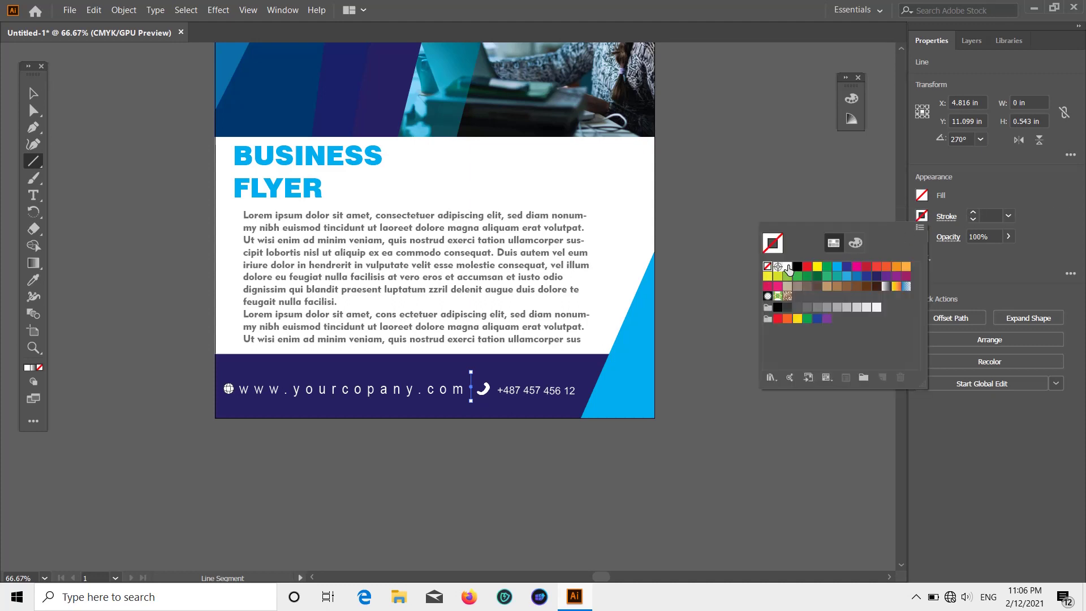
click(788, 266)
- Set the footer divider line's stroke weight to 2 pt
click(1008, 215)
click(1008, 215)
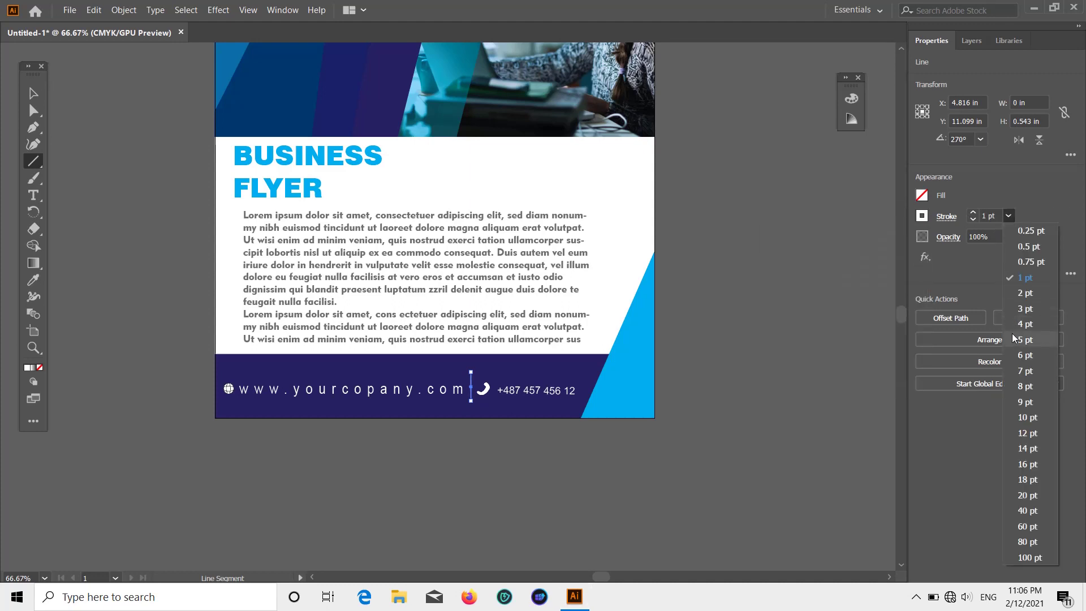
click(1025, 339)
click(1020, 292)
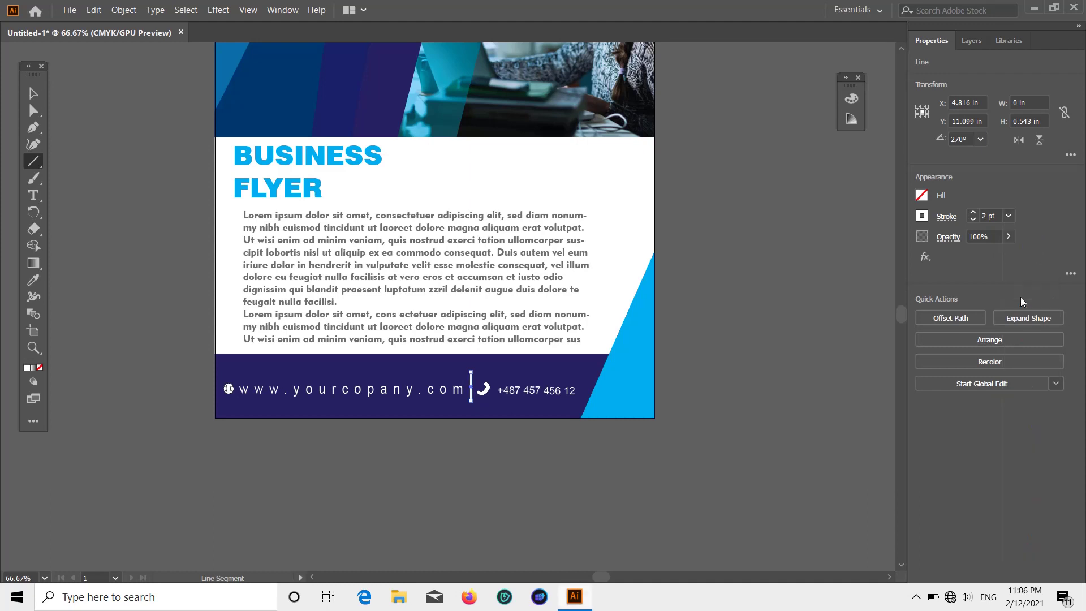
key(v)
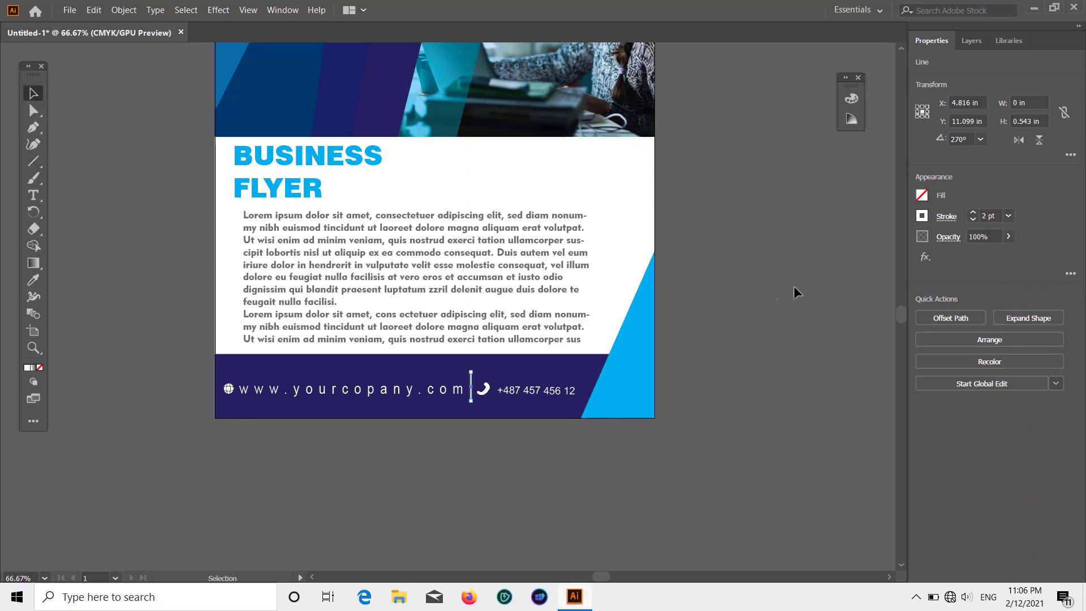
click(793, 286)
- Thin the white footer divider line to a stroke weight of 1 pt
scroll(786, 289, up, 2)
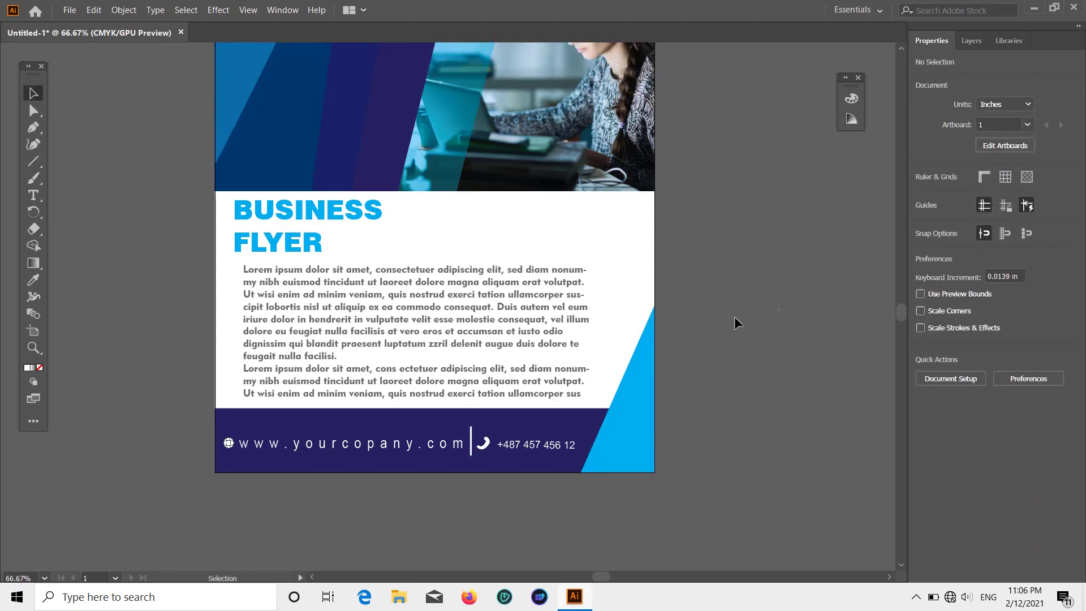
click(474, 446)
click(471, 444)
click(1008, 216)
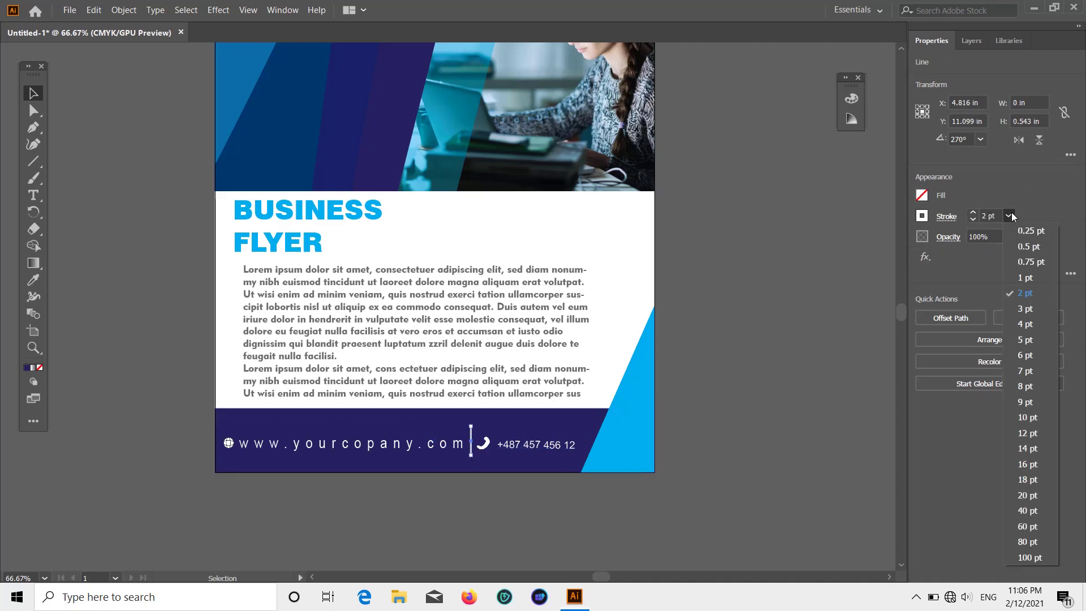
click(1021, 278)
click(814, 300)
- Move the body text about 0.33 in to the right and shift the BUSINESS FLYER heading slightly right
scroll(796, 316, up, 2)
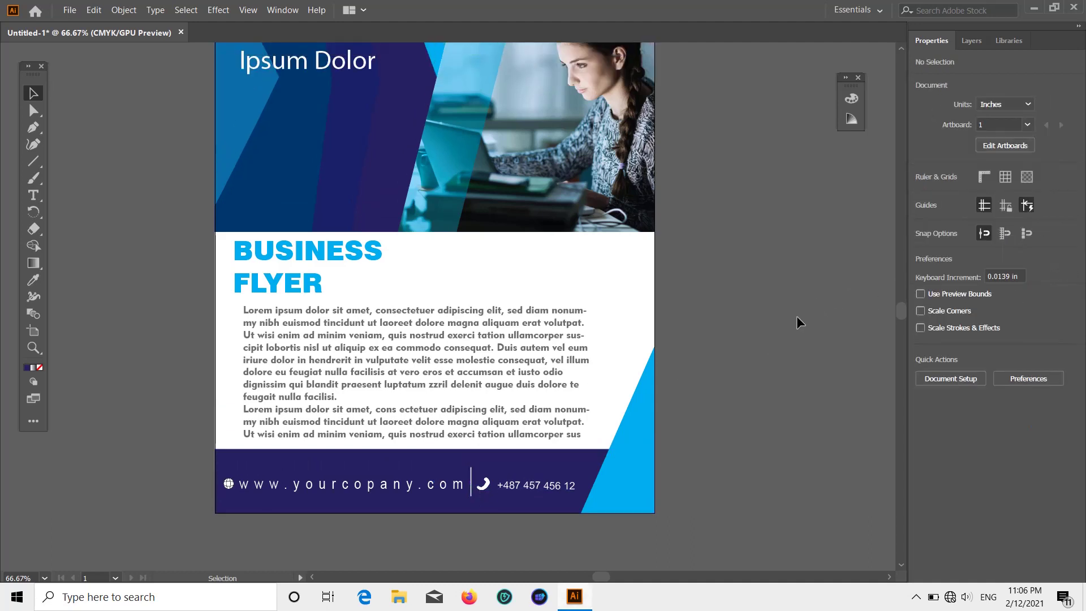
scroll(794, 316, down, 1)
drag(777, 388, 694, 461)
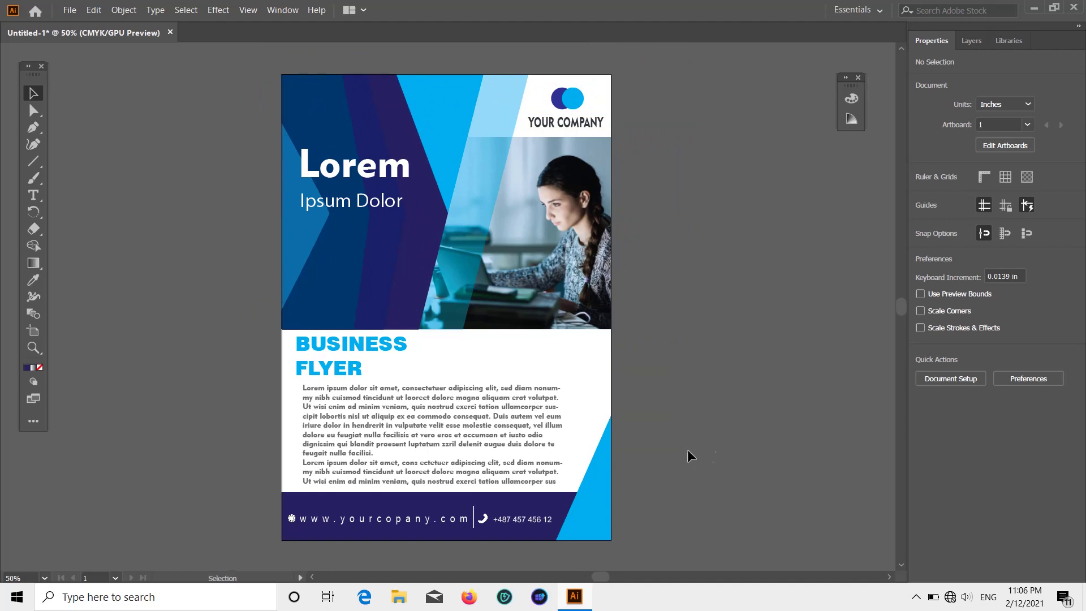
drag(488, 425, 500, 423)
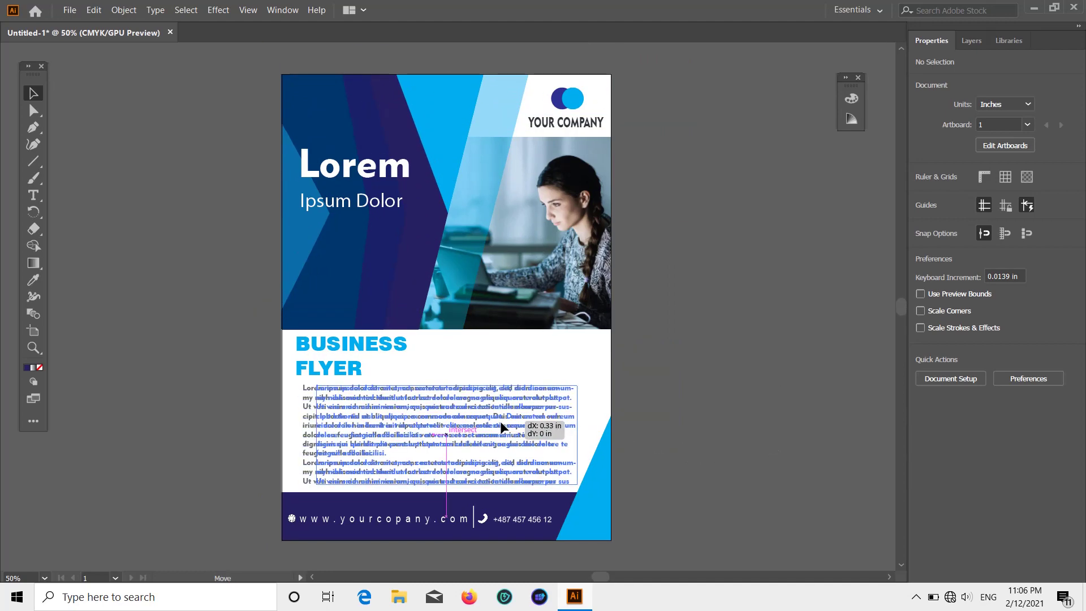
click(676, 399)
scroll(694, 389, up, 2)
drag(402, 389, 409, 389)
click(757, 358)
scroll(757, 358, down, 2)
click(388, 180)
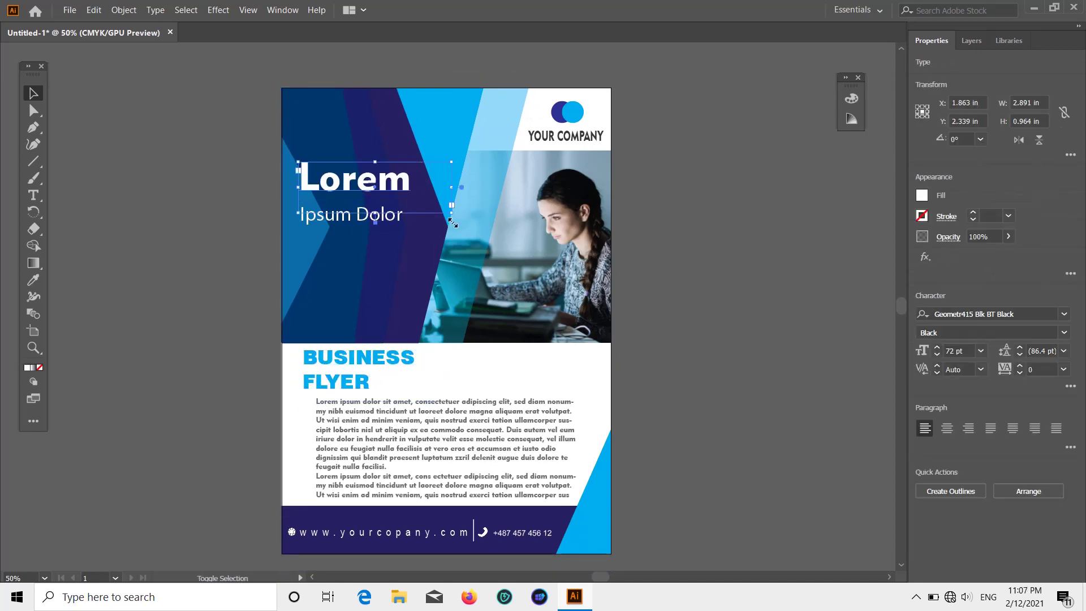
click(407, 190)
key(t)
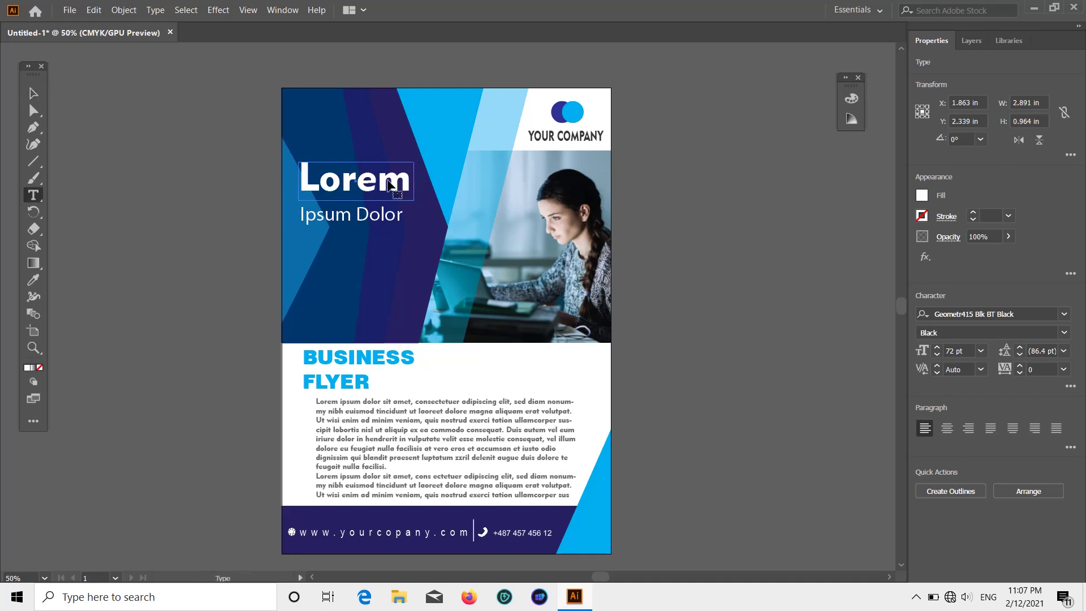
key(ctrl+shift+a)
scroll(752, 222, down, 3)
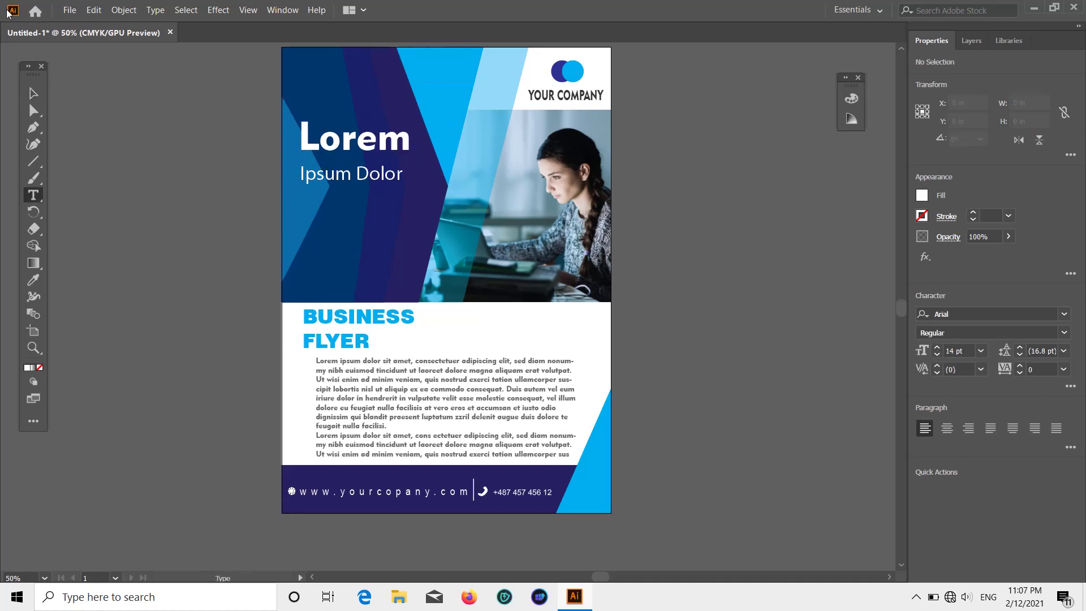
scroll(70, 10, up, 2)
- Start exporting the flyer as a PNG and choose the Ilastrater folder on the Desktop as destination
click(69, 10)
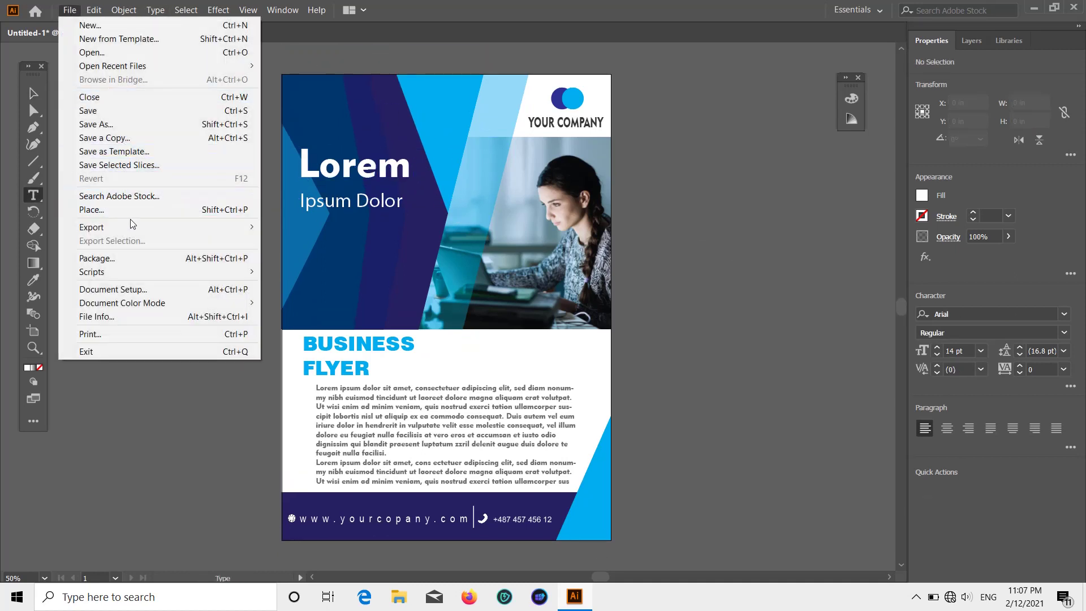
mouse_move(130, 229)
click(309, 239)
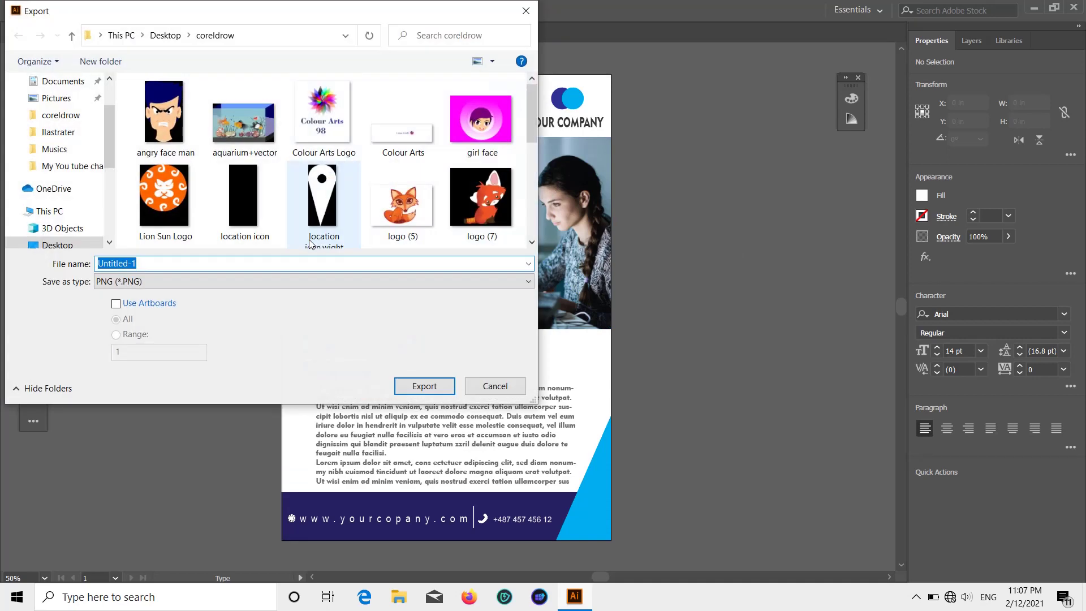
scroll(56, 159, up, 3)
click(101, 112)
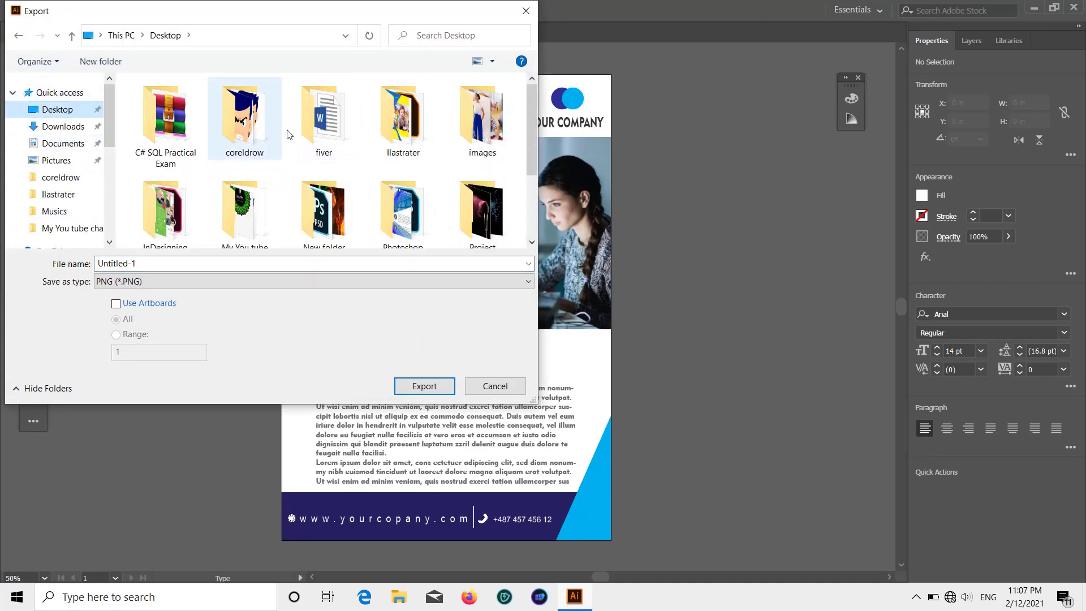
double_click(426, 141)
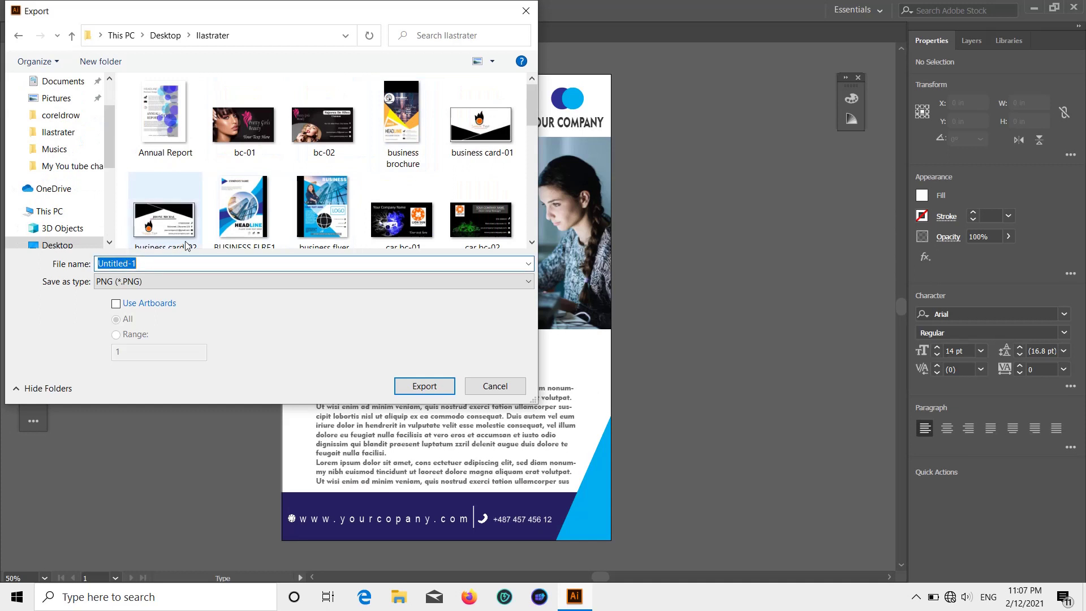
- Name the file flyer 2 and export the PNG at High (300 ppi) resolution with a transparent background
text(fl)
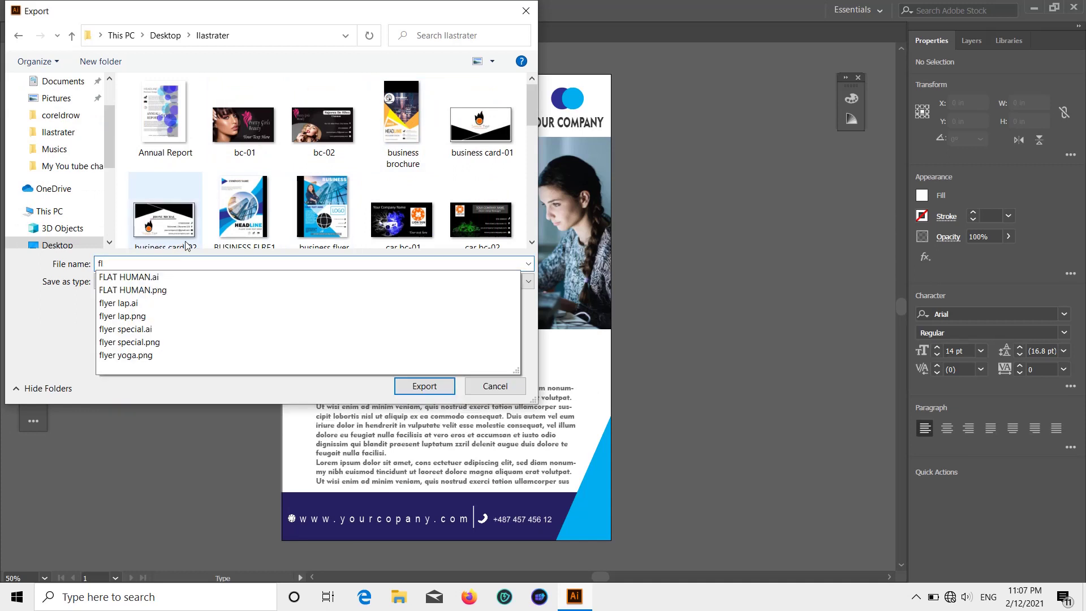
text(yer 2)
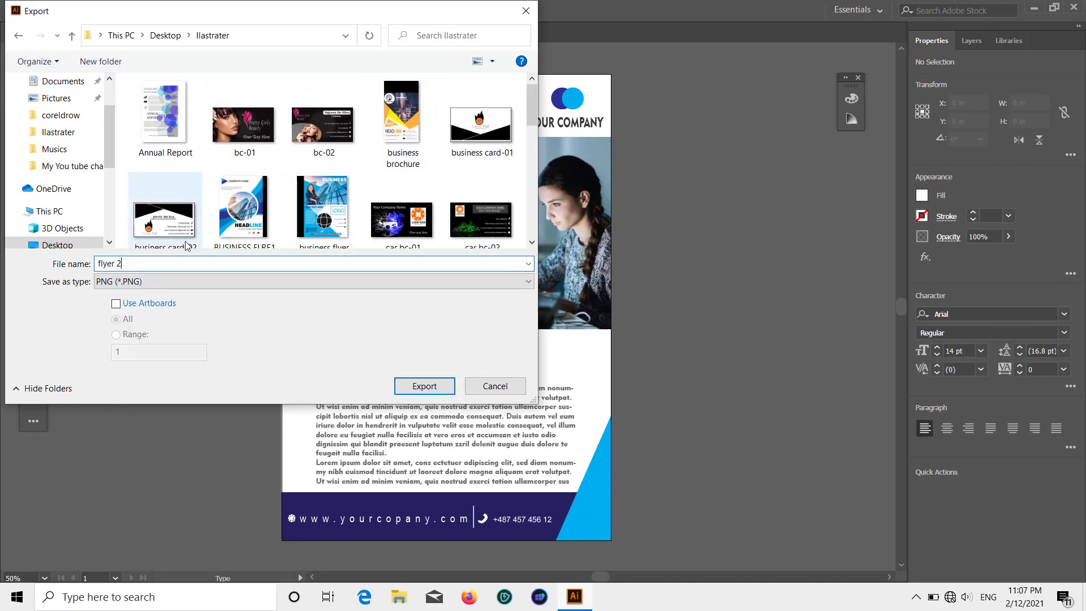
click(439, 388)
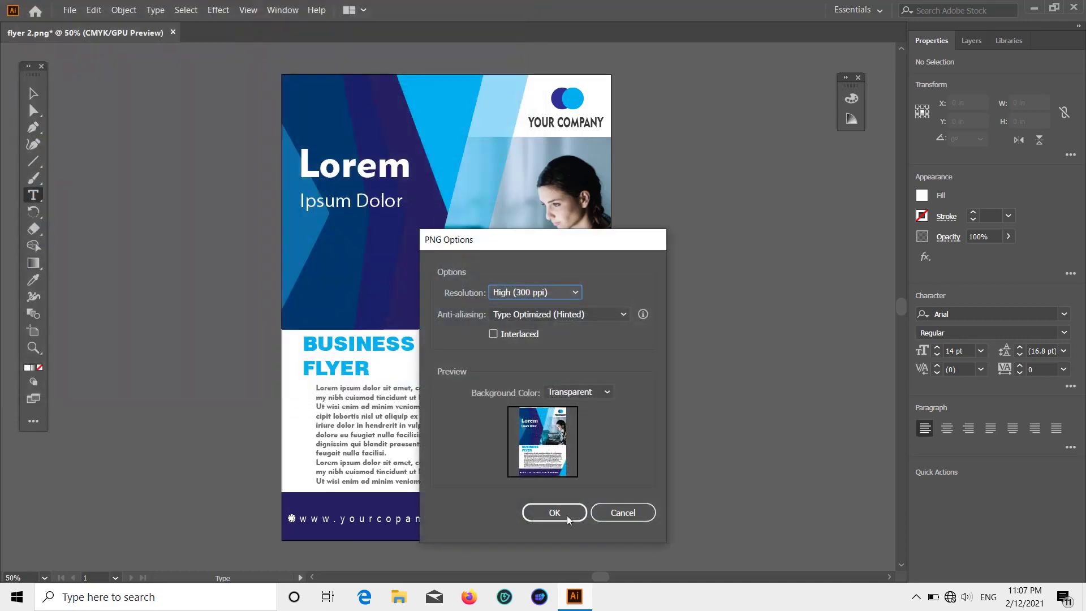
click(554, 509)
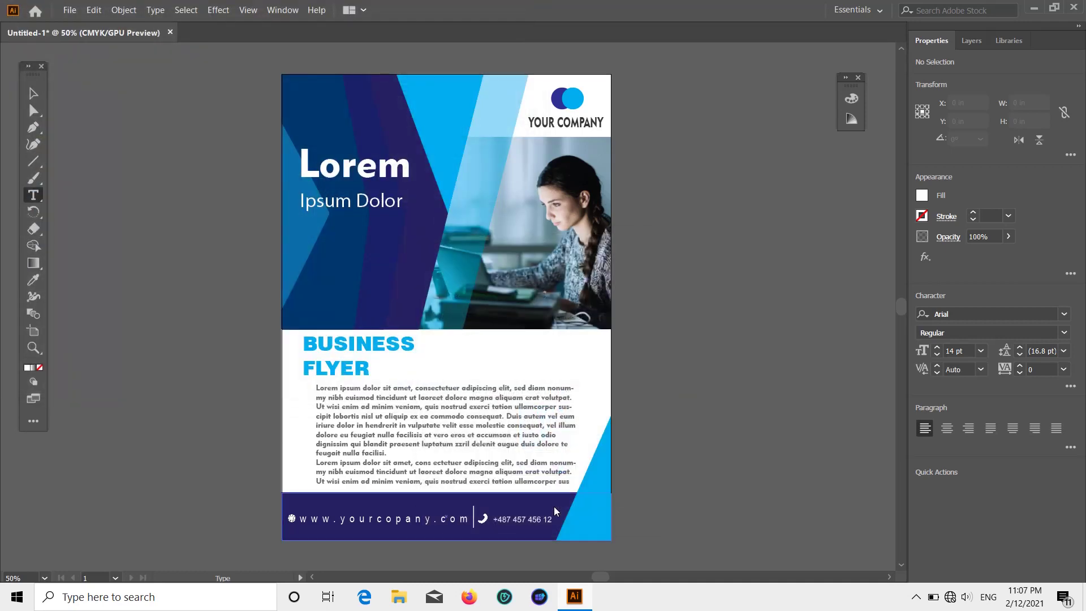